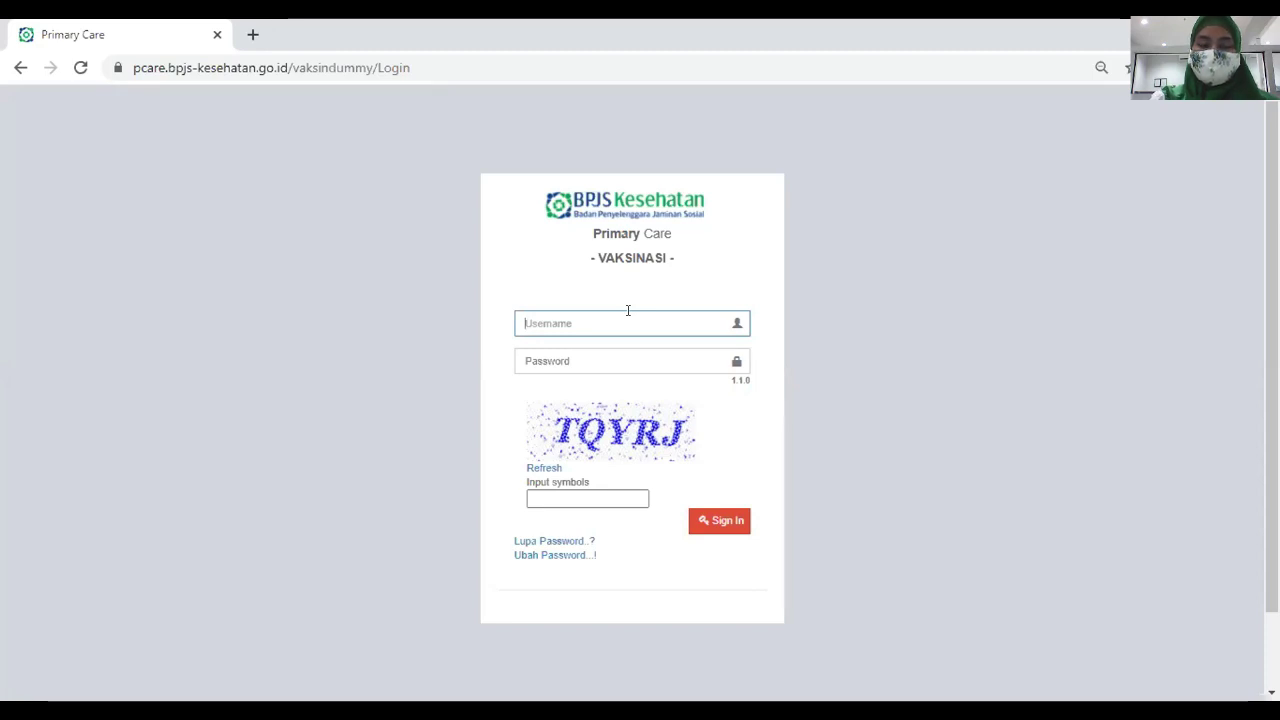
- Sign in to the vaccination login page with the account username, password and captcha symbols
left_click(563, 354)
left_click(533, 315)
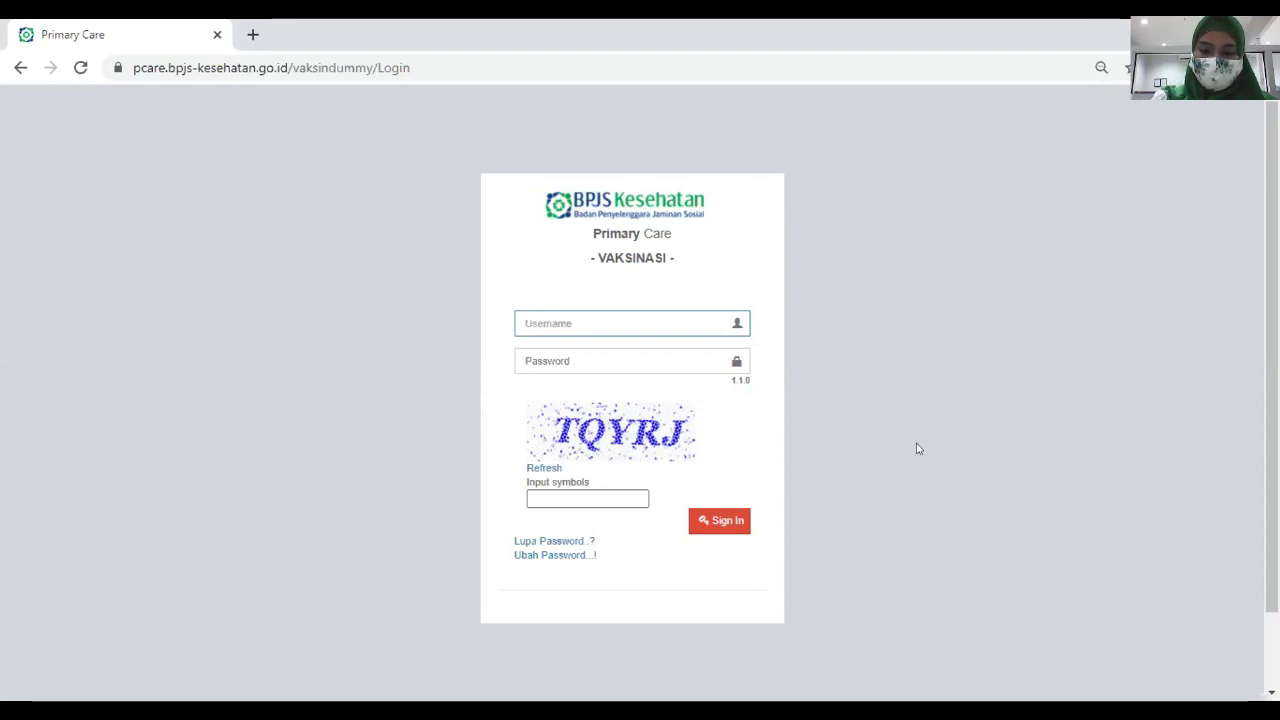
left_click(718, 522)
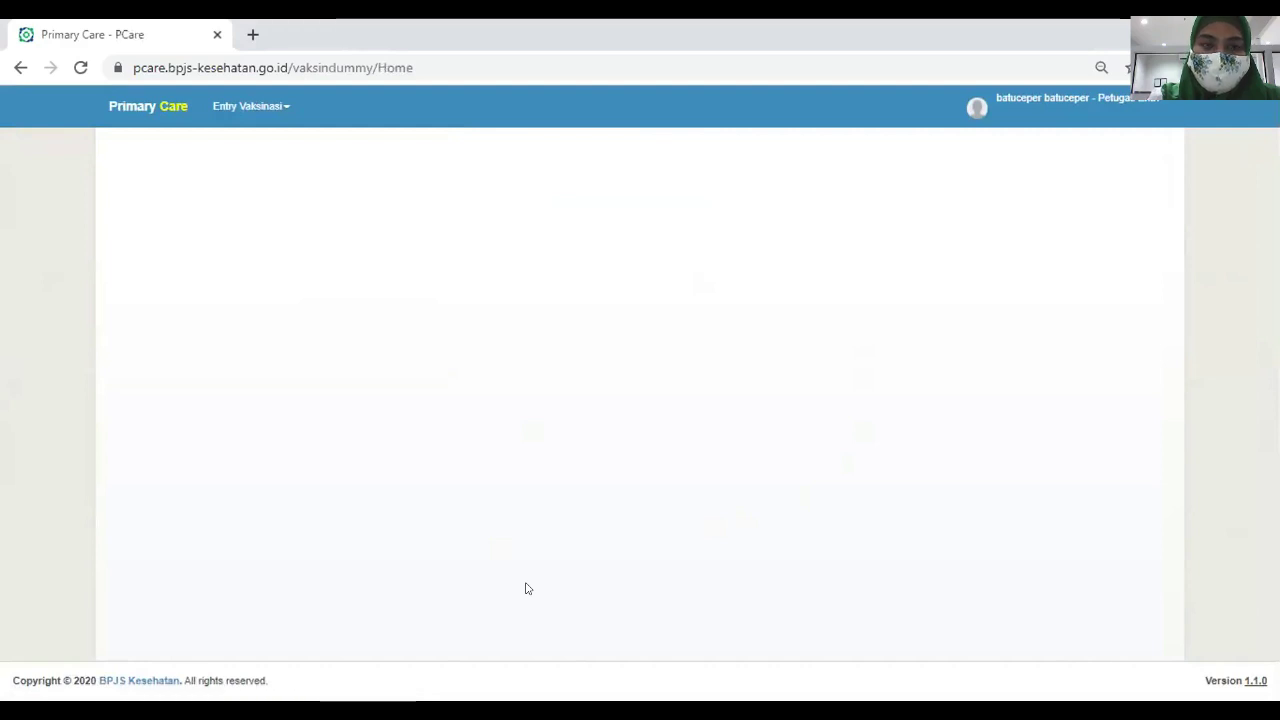
- Open the Daftar Penerima Vaksin page and load the recipient list for entry date 14-12-2020
left_click(269, 117)
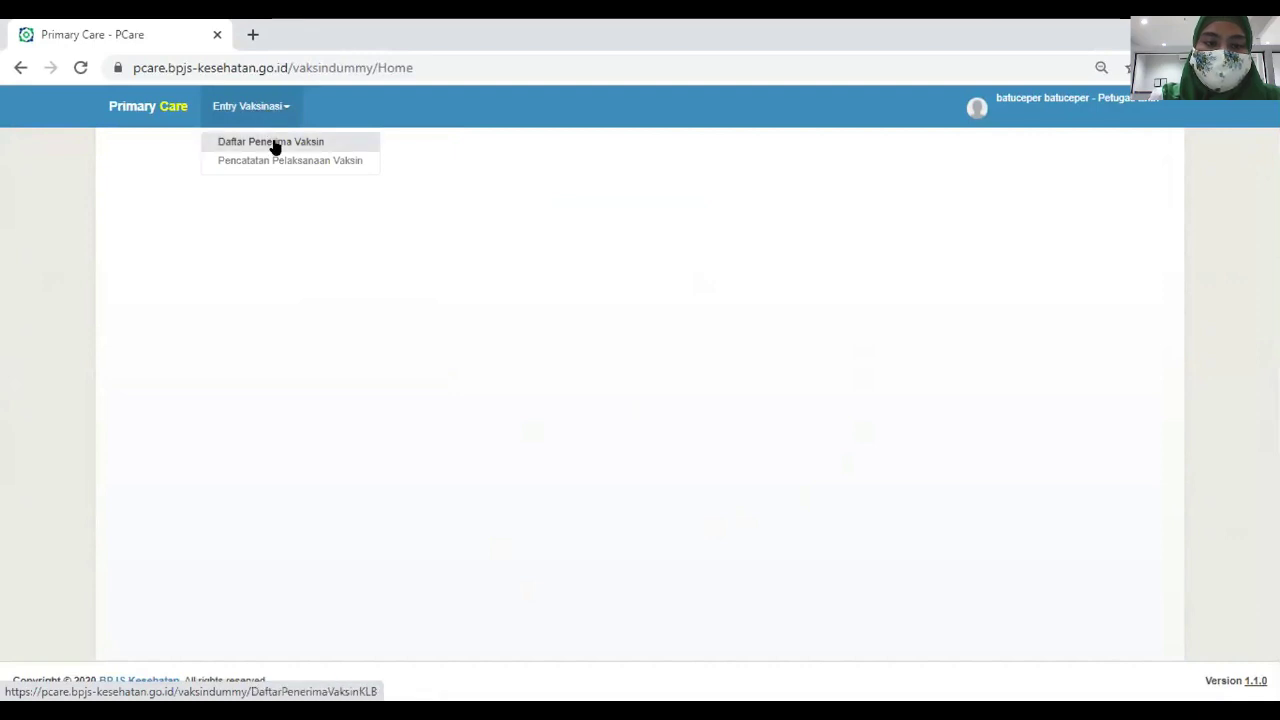
left_click(275, 146)
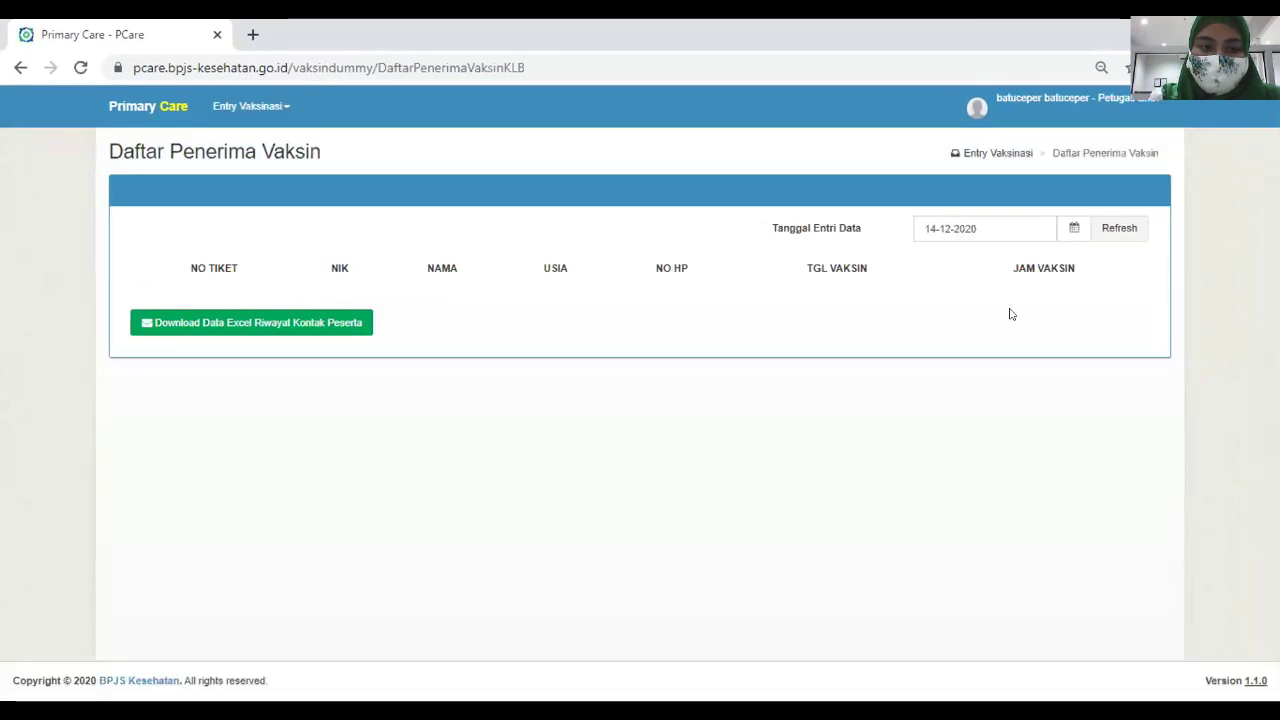
left_click(1128, 228)
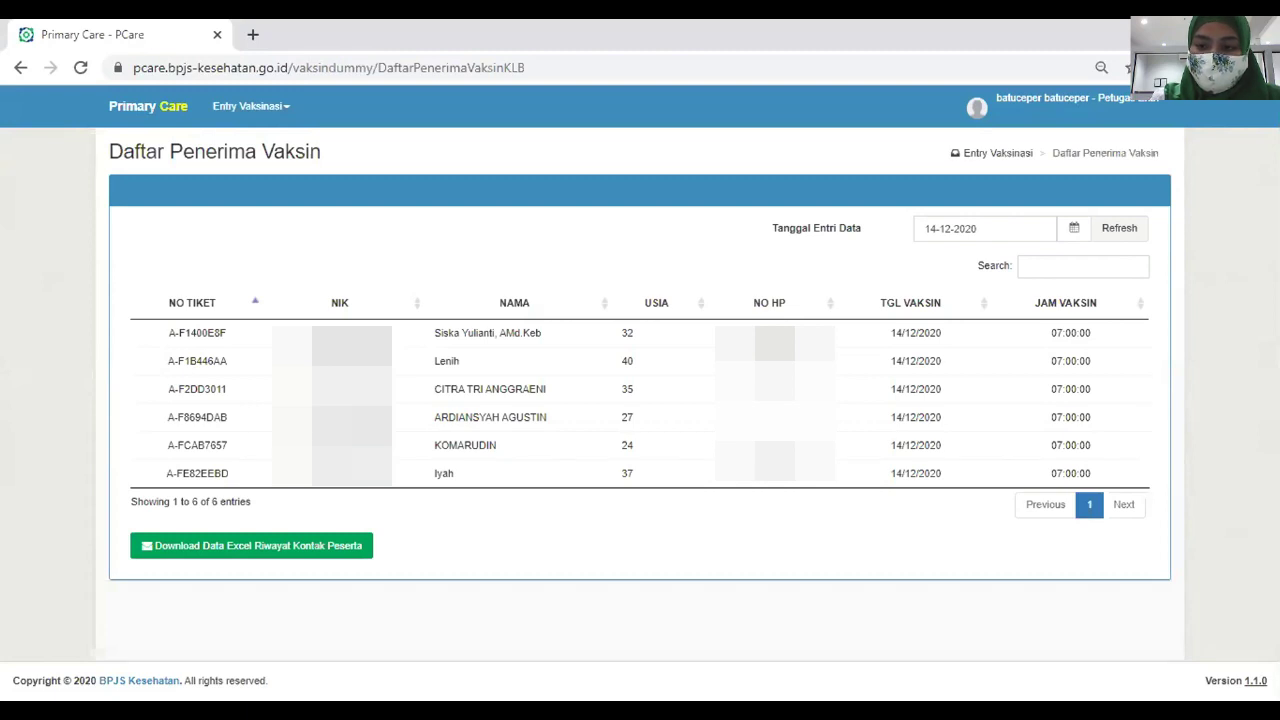
left_click(990, 222)
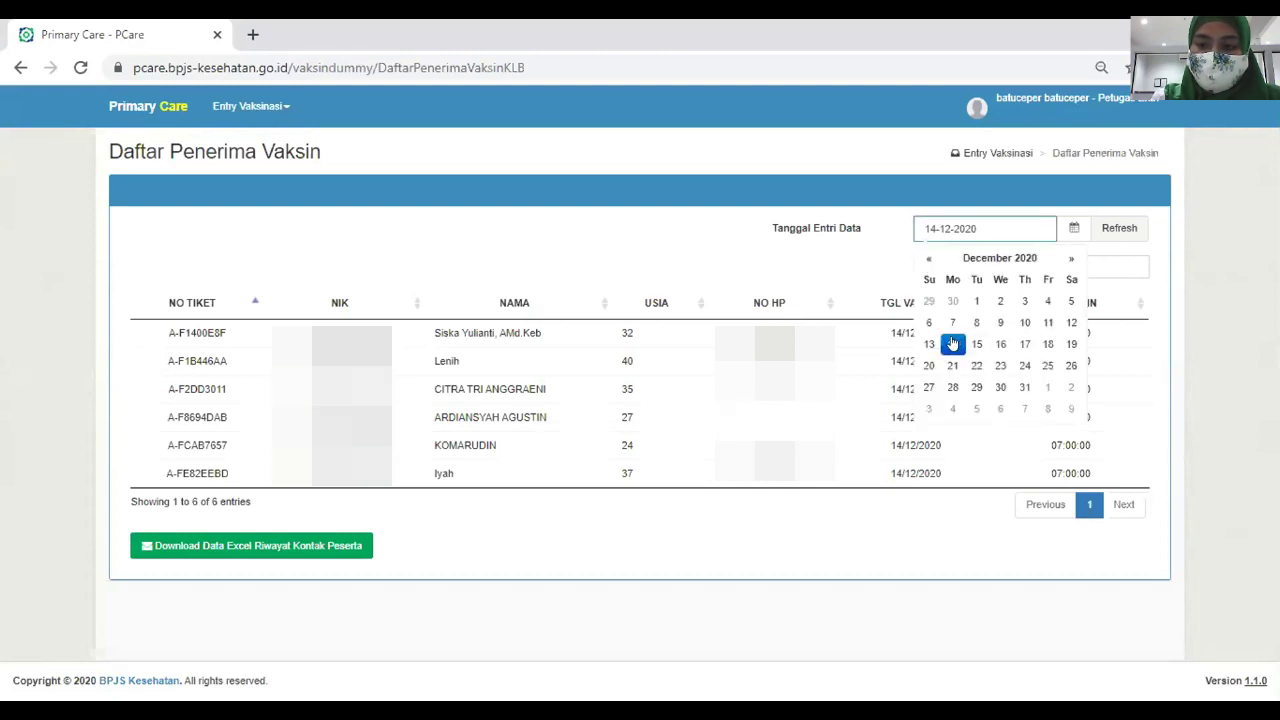
left_click(1106, 234)
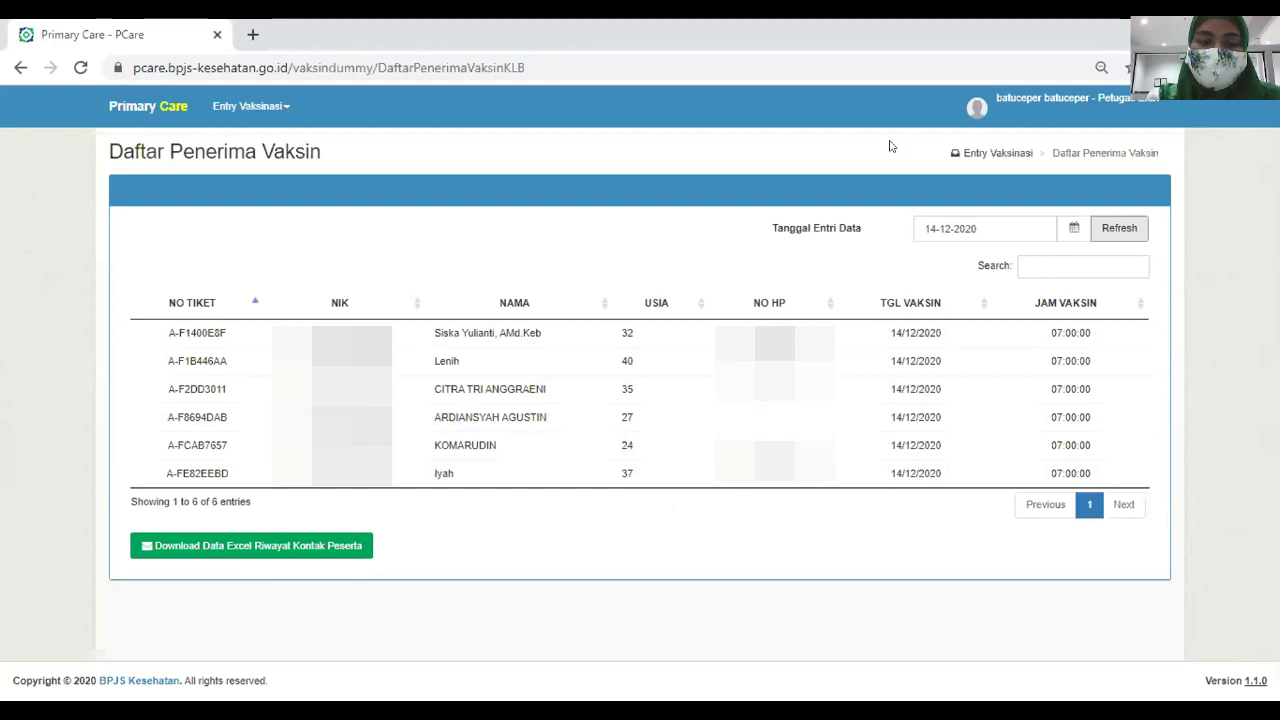
- Go to the Pencatatan Pelaksanaan Vaksin page and accept the notice about registration officer access
left_click(268, 108)
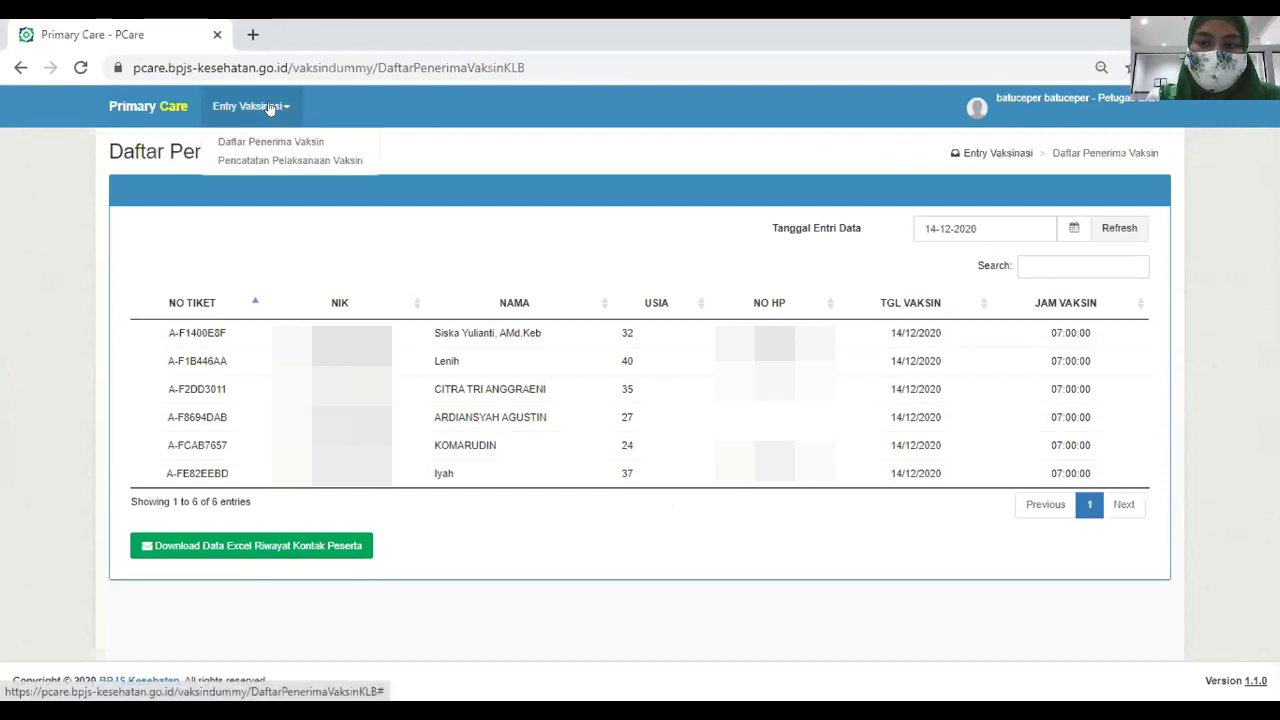
left_click(1112, 250)
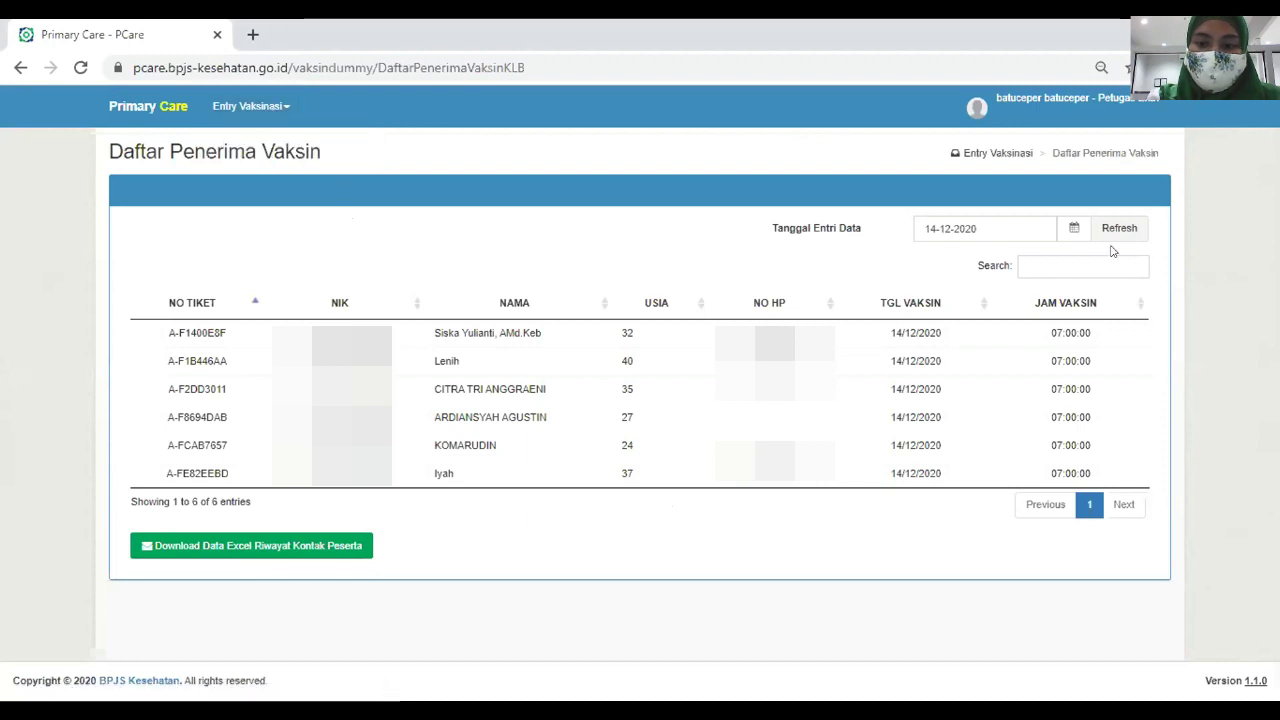
left_click(262, 108)
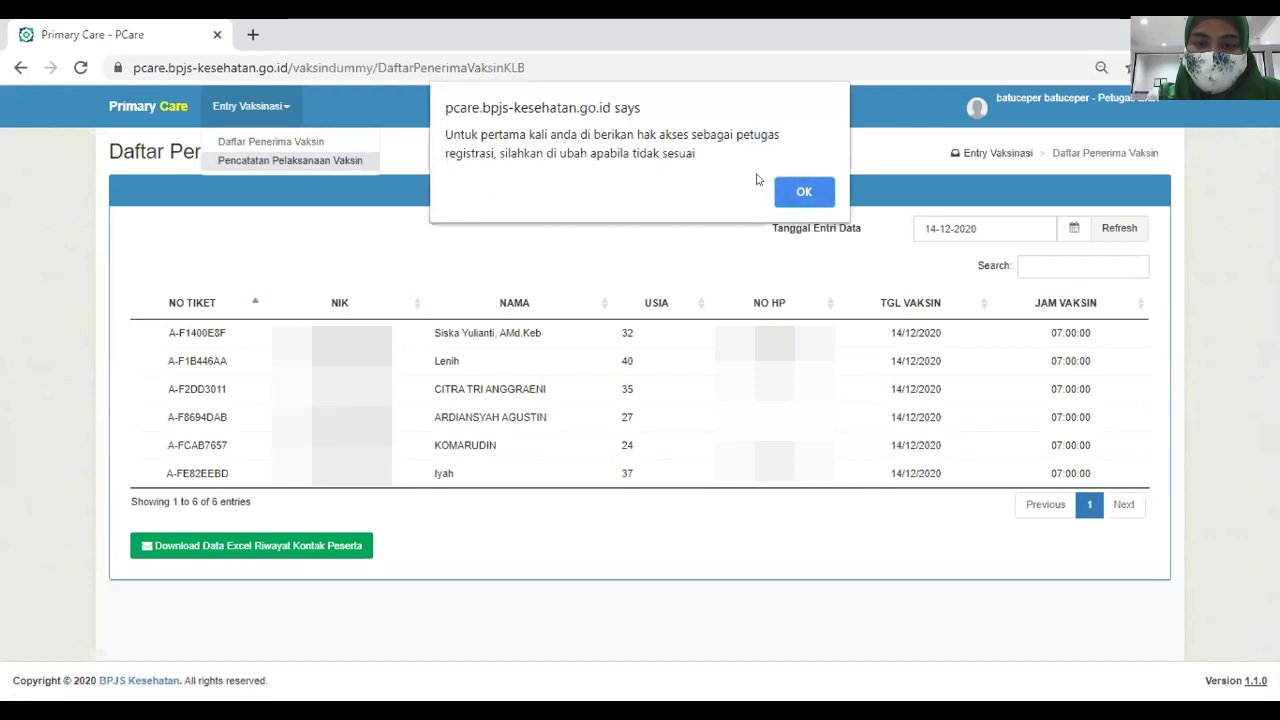
left_click(818, 193)
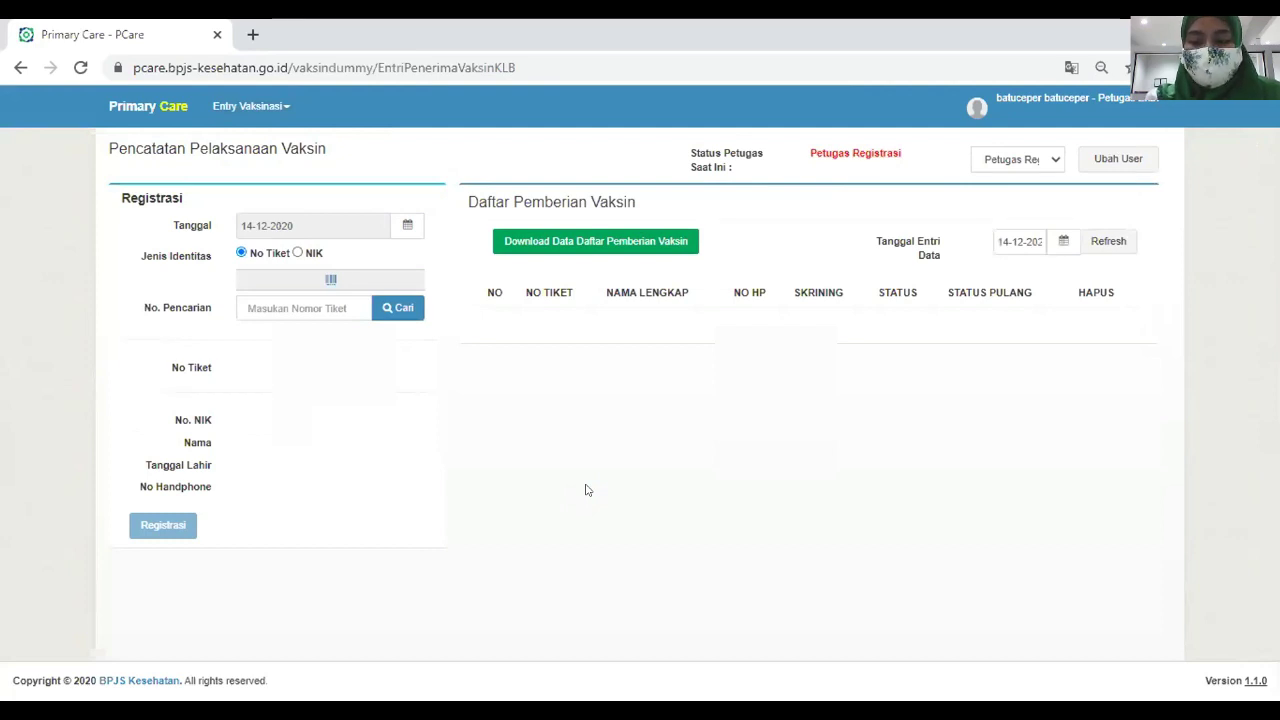
- Review the available officer roles and choose Petugas Registrasi
left_click(1054, 160)
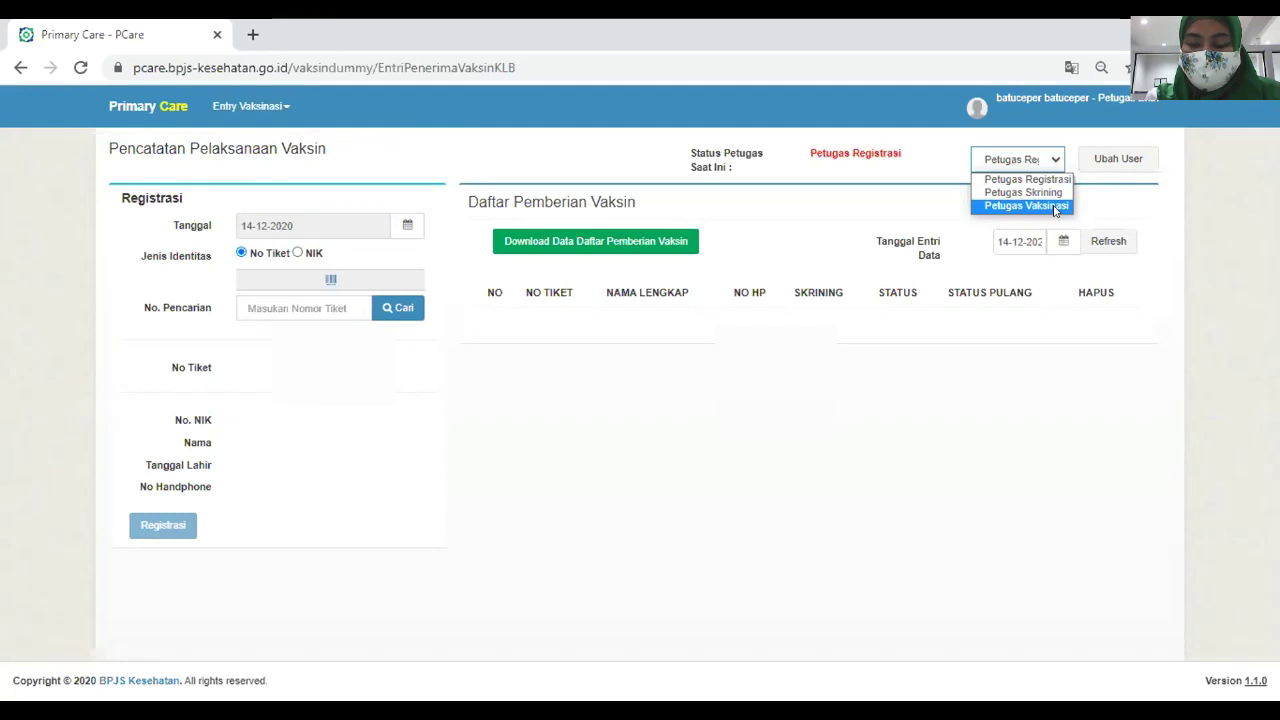
left_click(1113, 376)
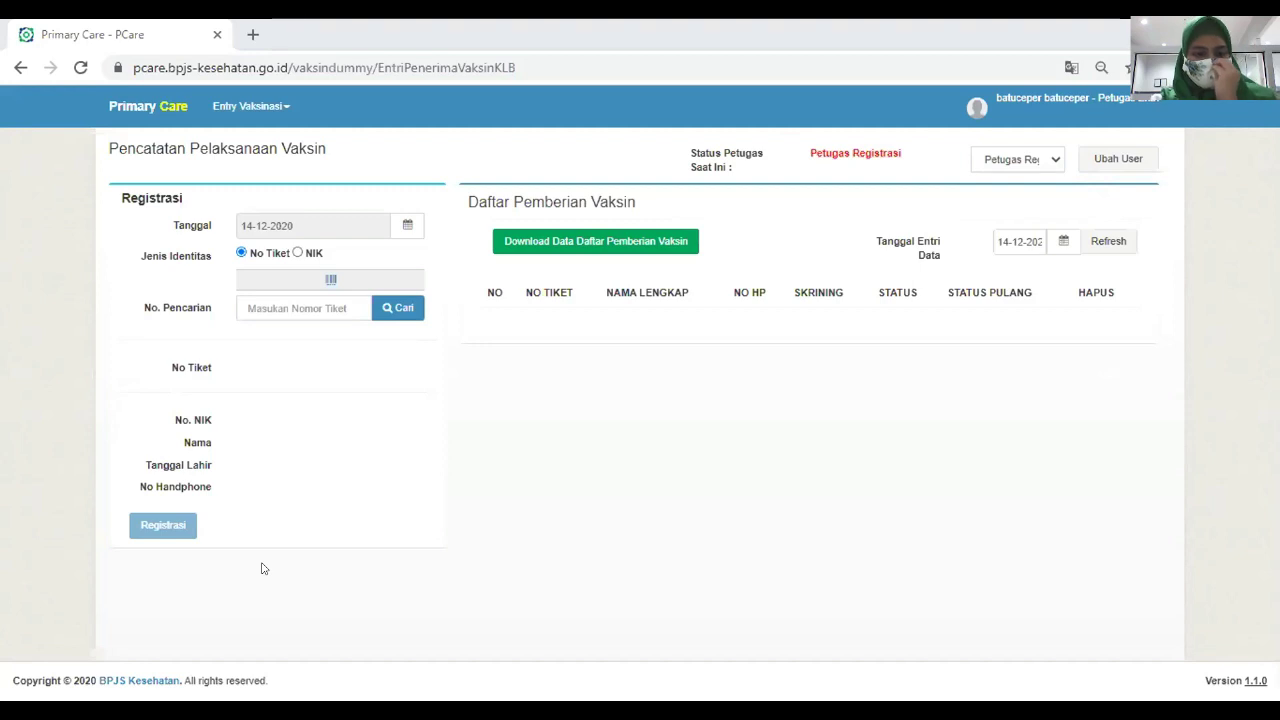
left_click(1052, 160)
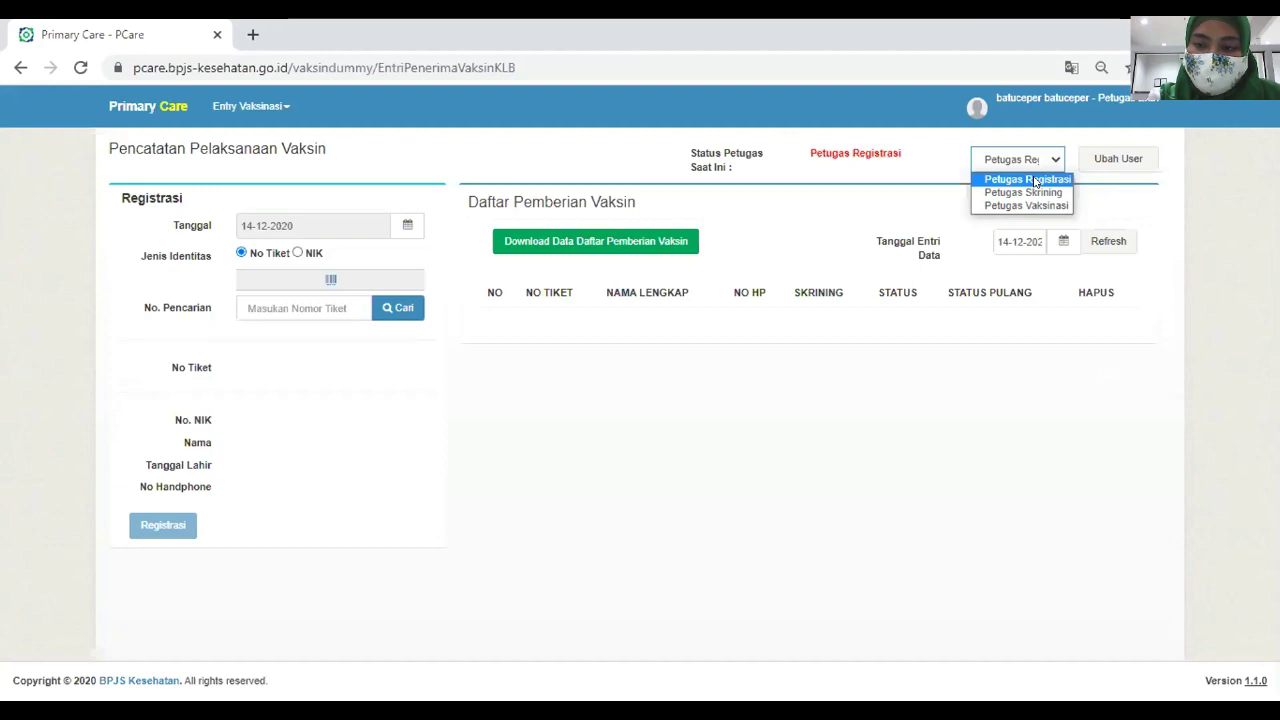
left_click(1036, 180)
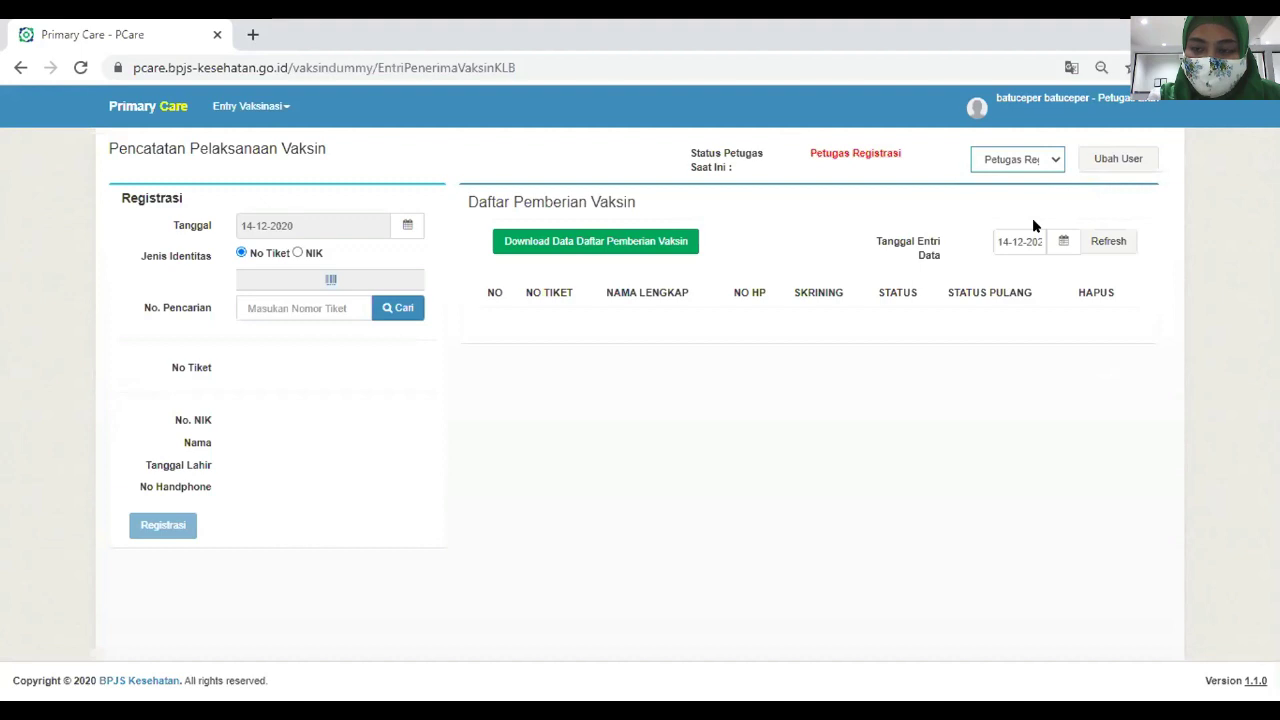
- Reload the recipient list on the Daftar Penerima Vaksin page and copy the ticket number in its second row
left_click(250, 106)
left_click(271, 137)
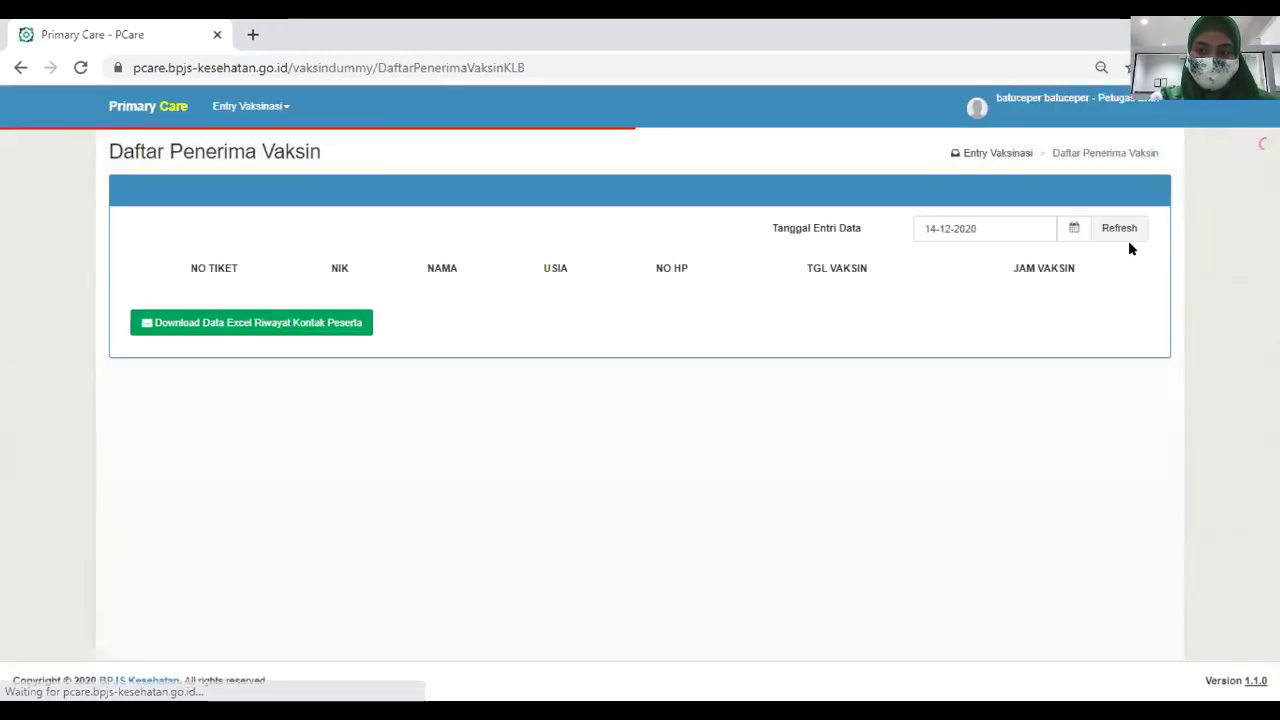
left_click(1119, 230)
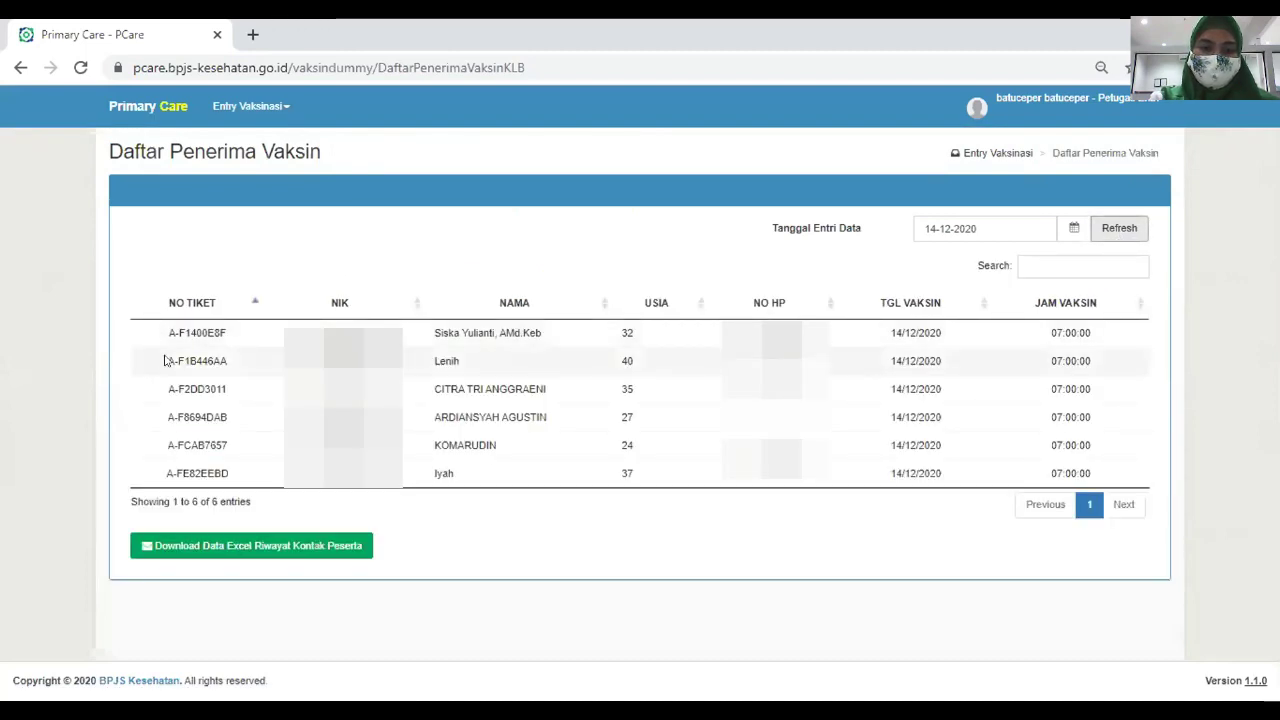
left_click_drag(167, 360, 229, 362)
key("ctrl+c")
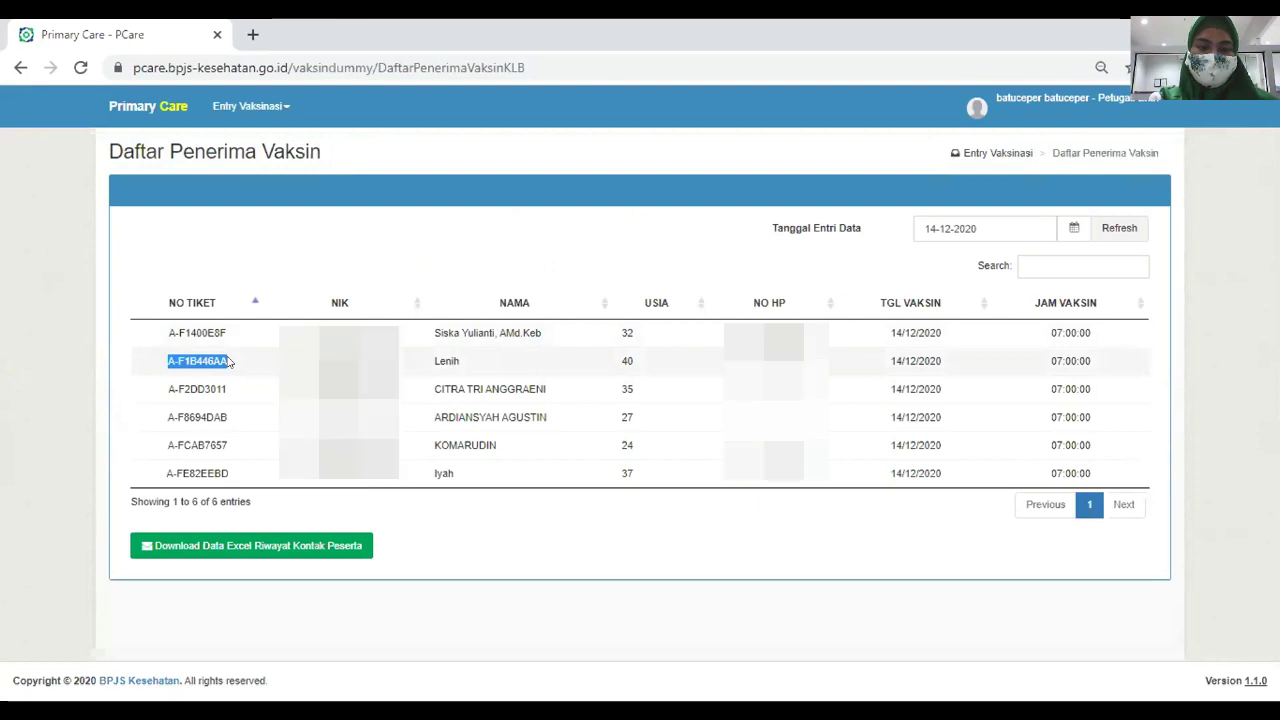
- Return to the Pencatatan Pelaksanaan Vaksin page with the copied ticket number and accept the access notice
left_click(287, 106)
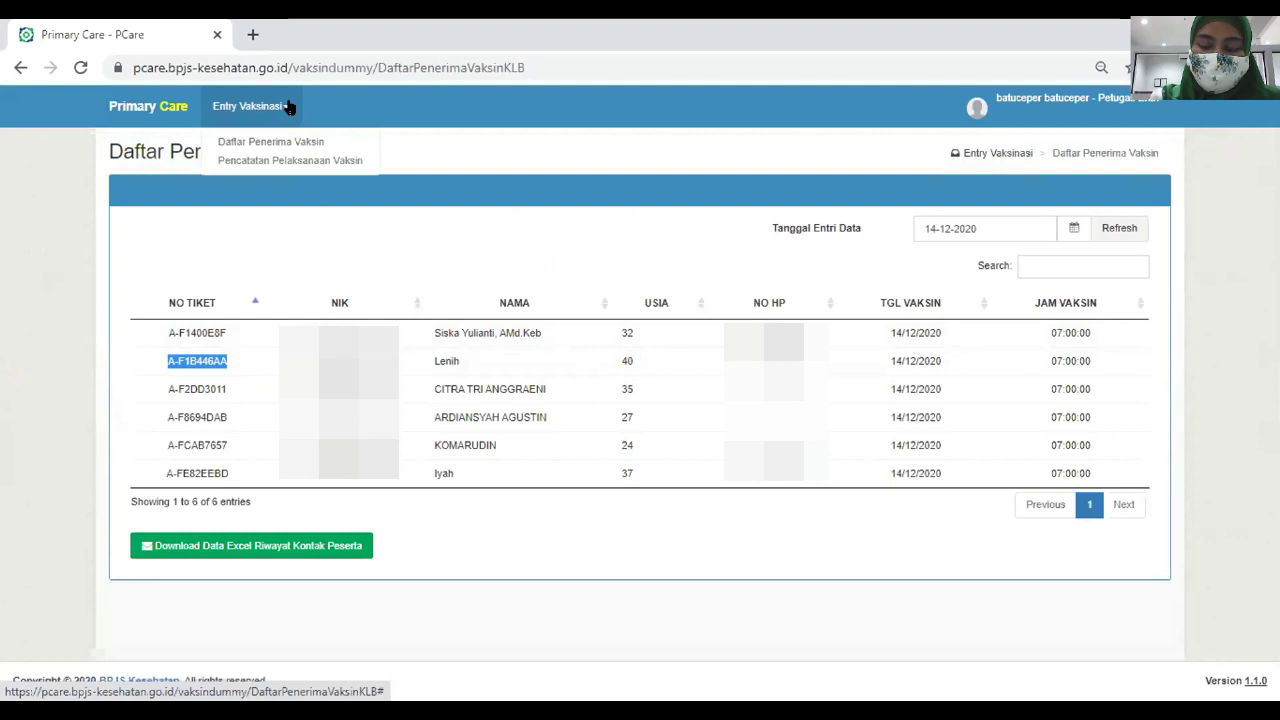
left_click(272, 160)
left_click(801, 186)
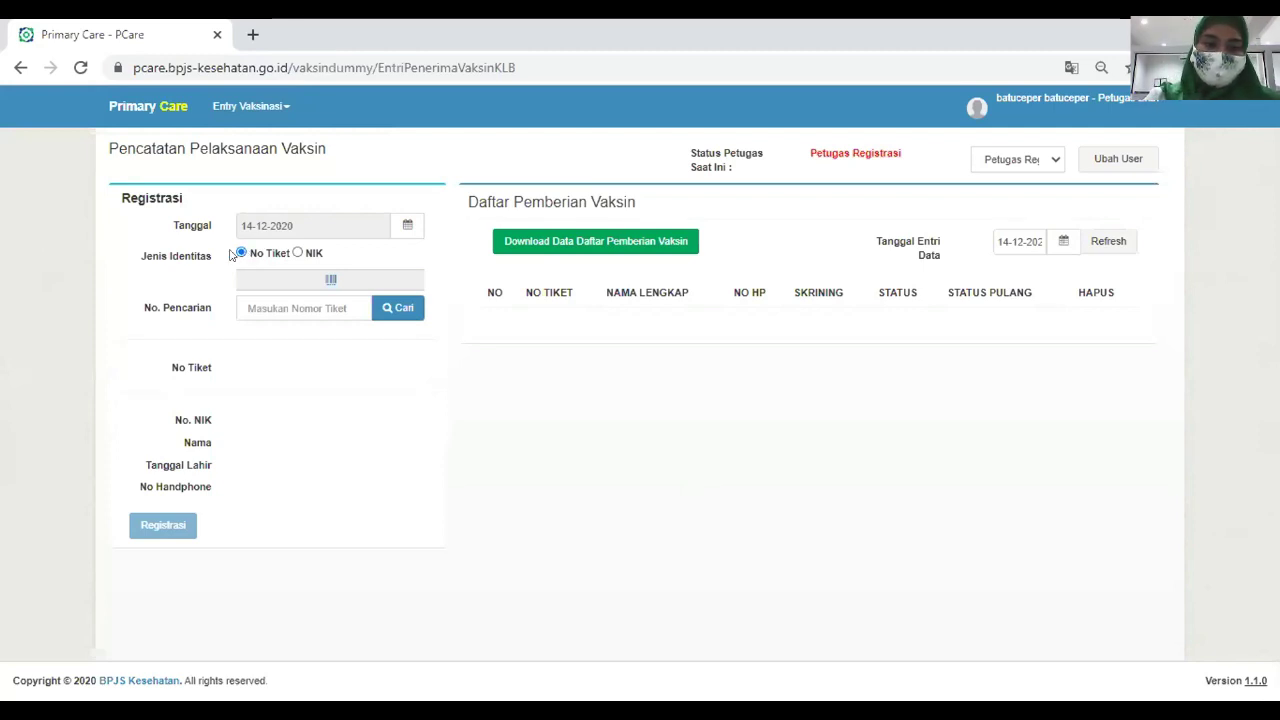
- Set the registration identity type to NIK and open the camera code scanner
left_click(238, 106)
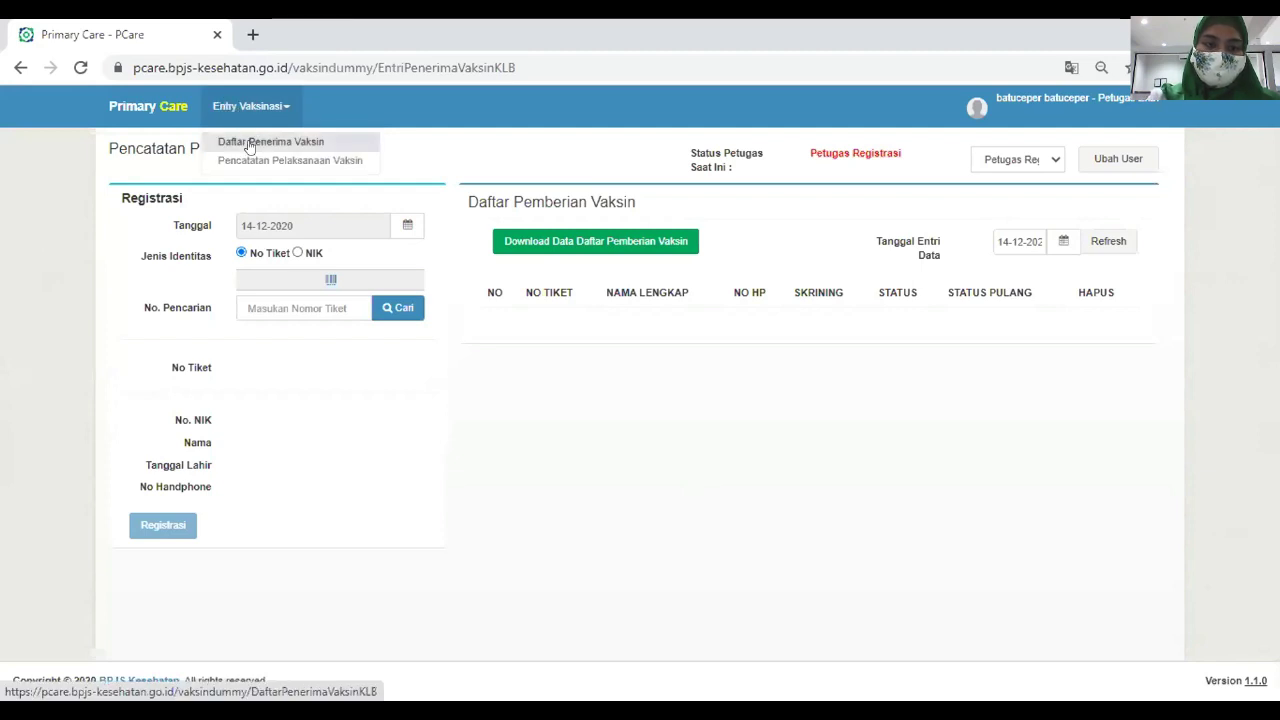
left_click(297, 252)
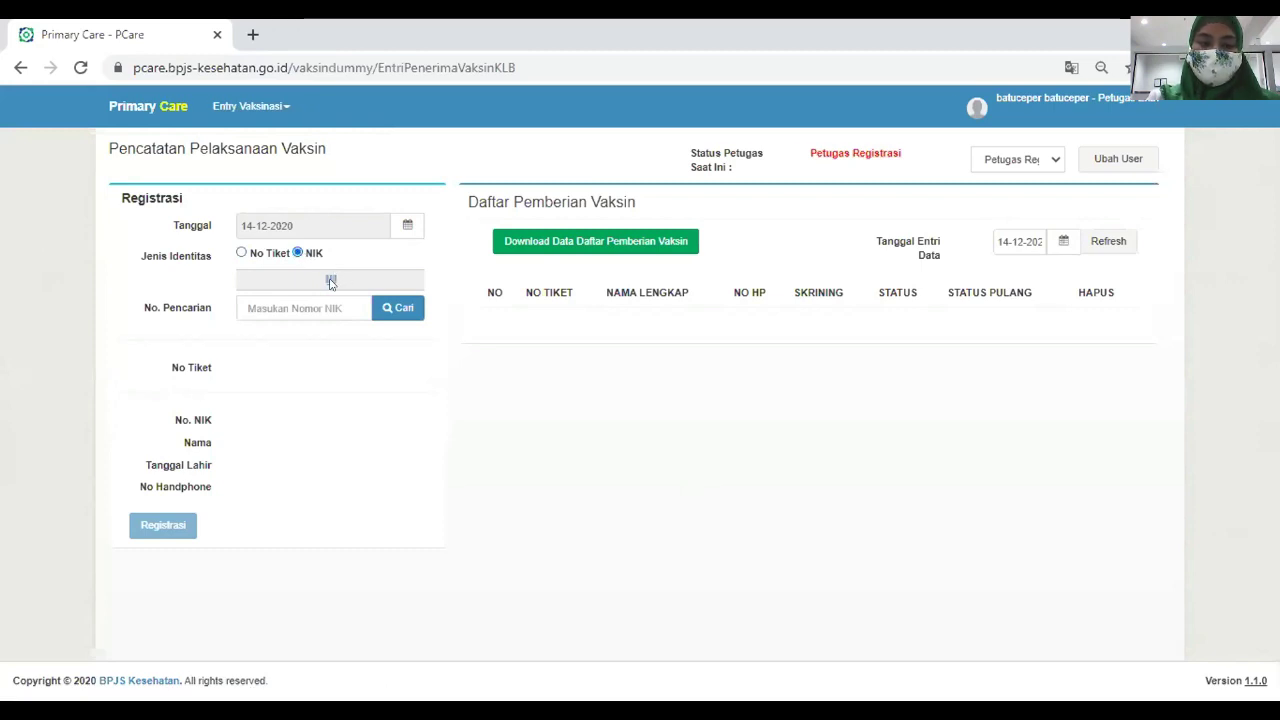
left_click(331, 281)
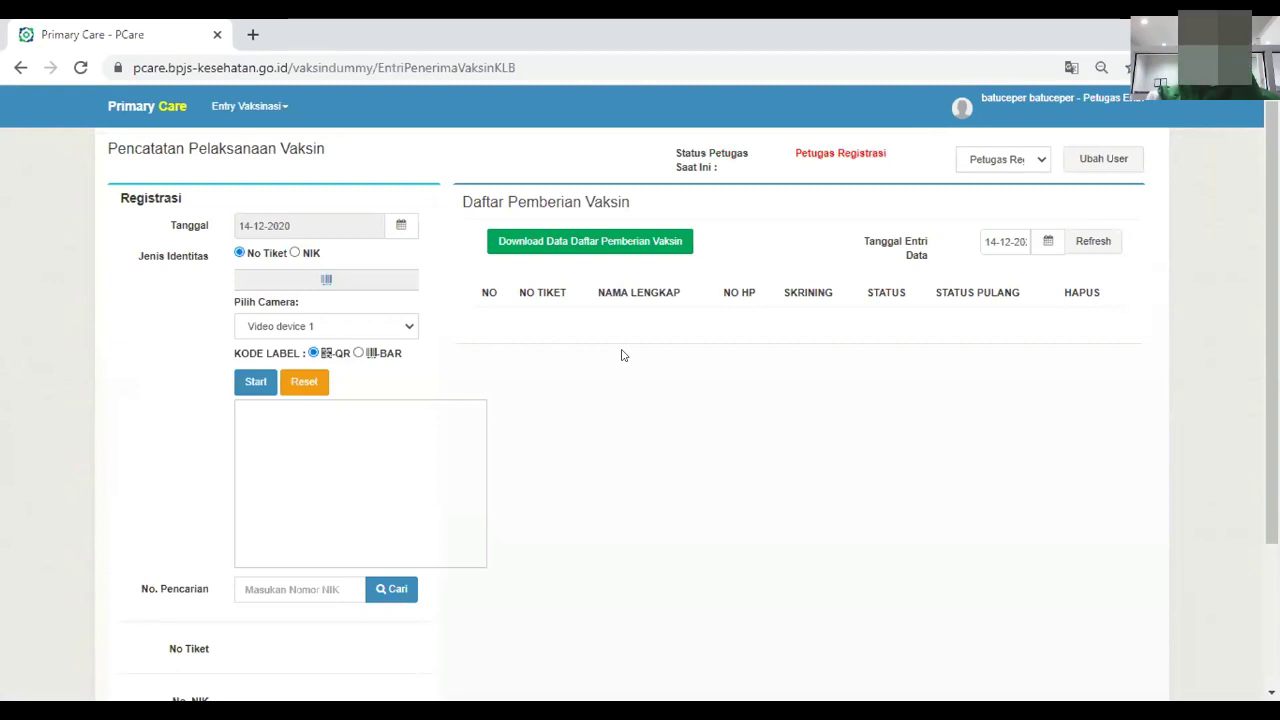
- Set the scanner's label code to BAR and check the available camera devices
left_click(358, 353)
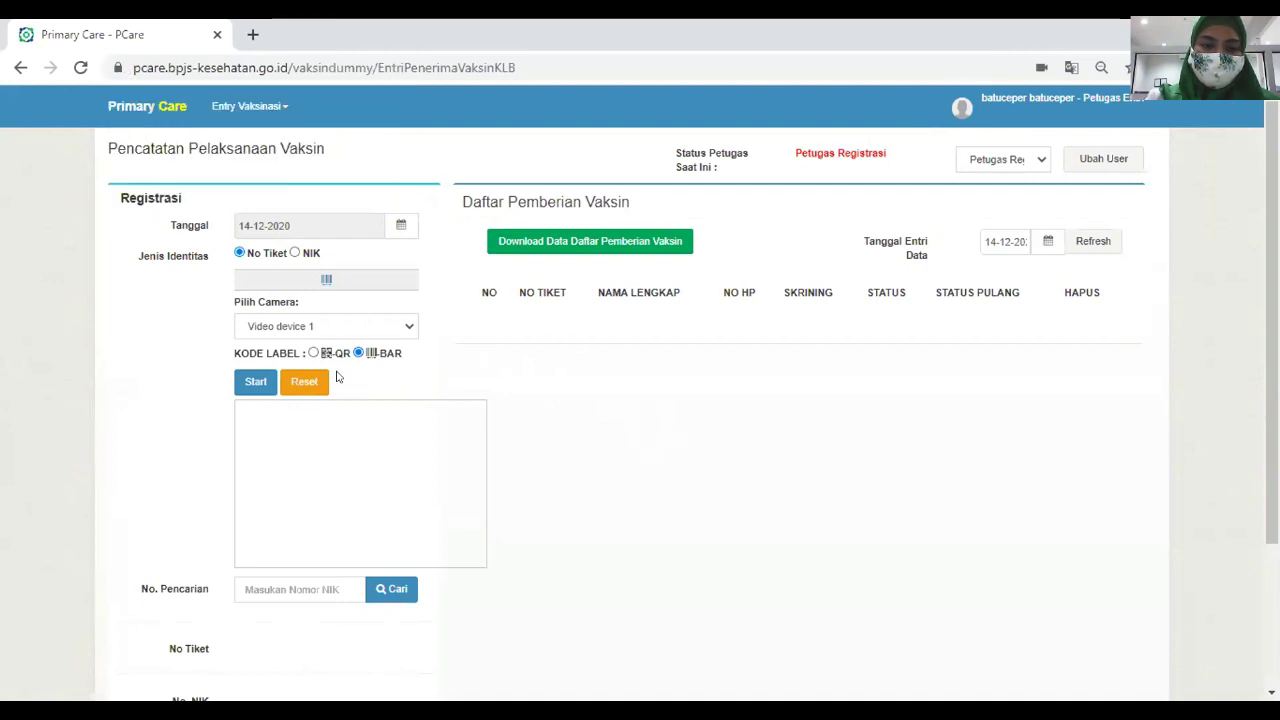
left_click(312, 353)
left_click(358, 353)
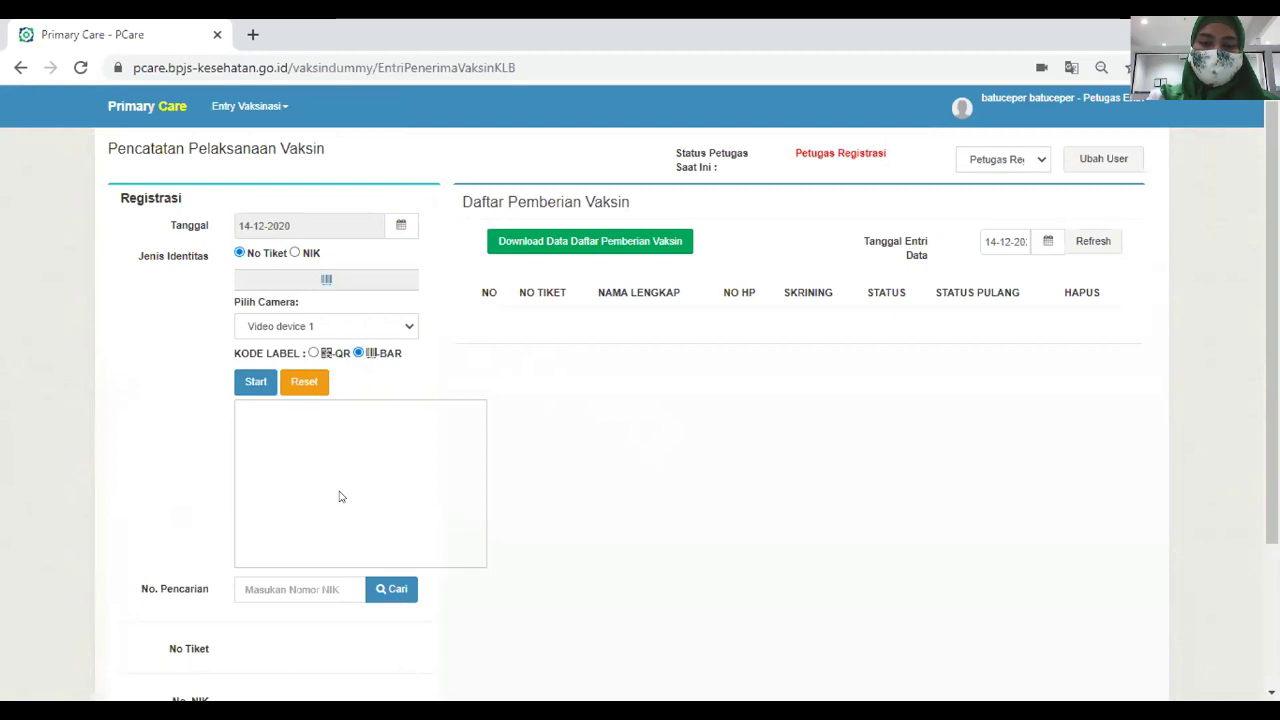
left_click(328, 327)
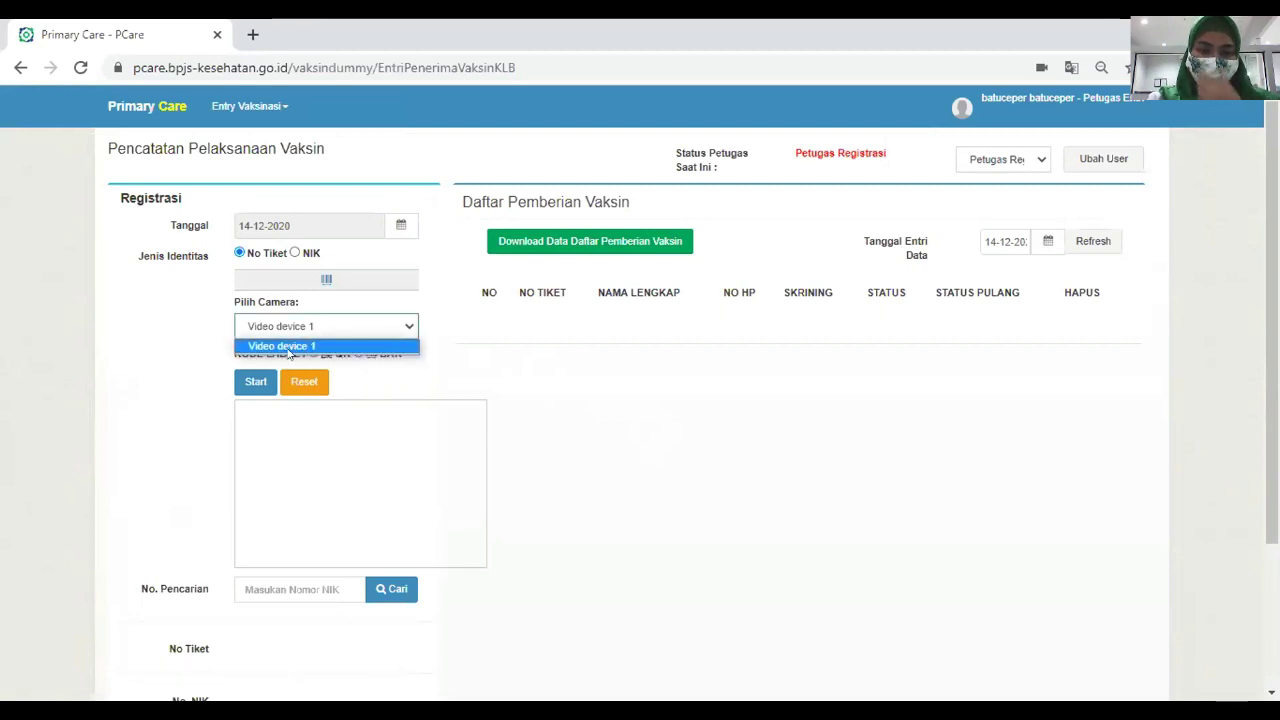
left_click(576, 391)
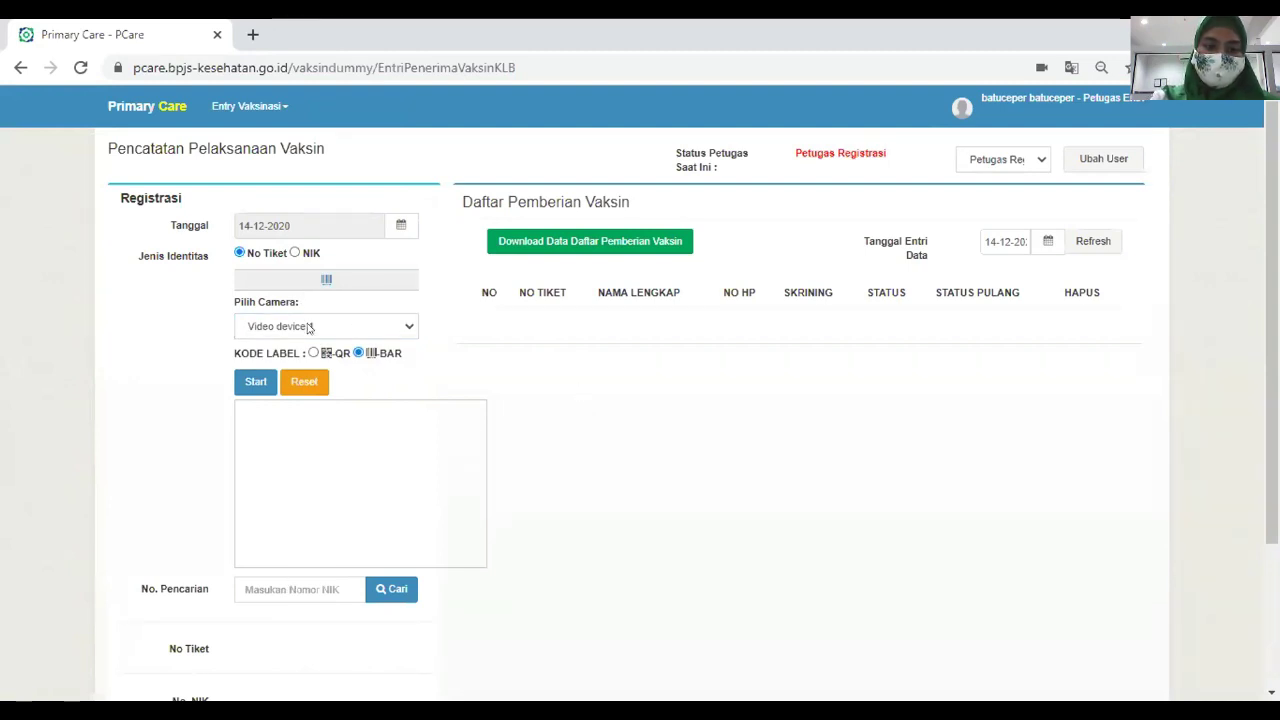
- Paste the copied ticket number as the registration search number and look up the recipient
left_click(296, 587)
key("ctrl+v")
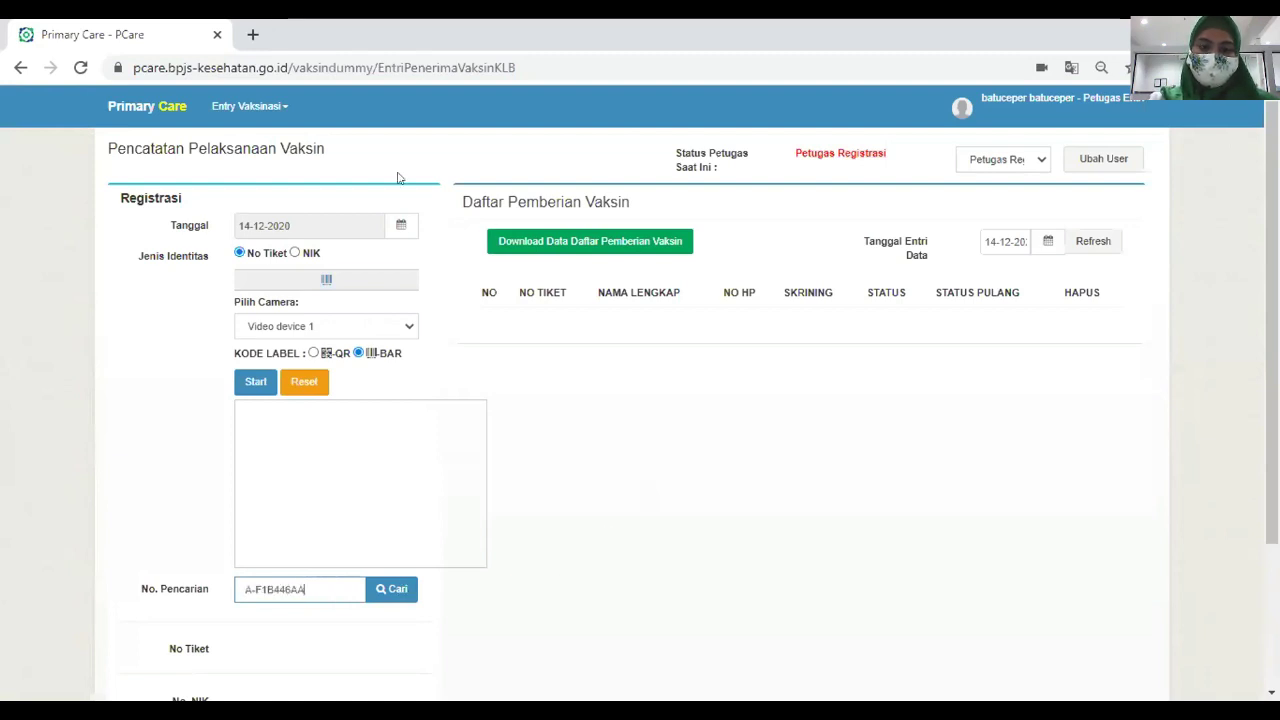
left_click(288, 107)
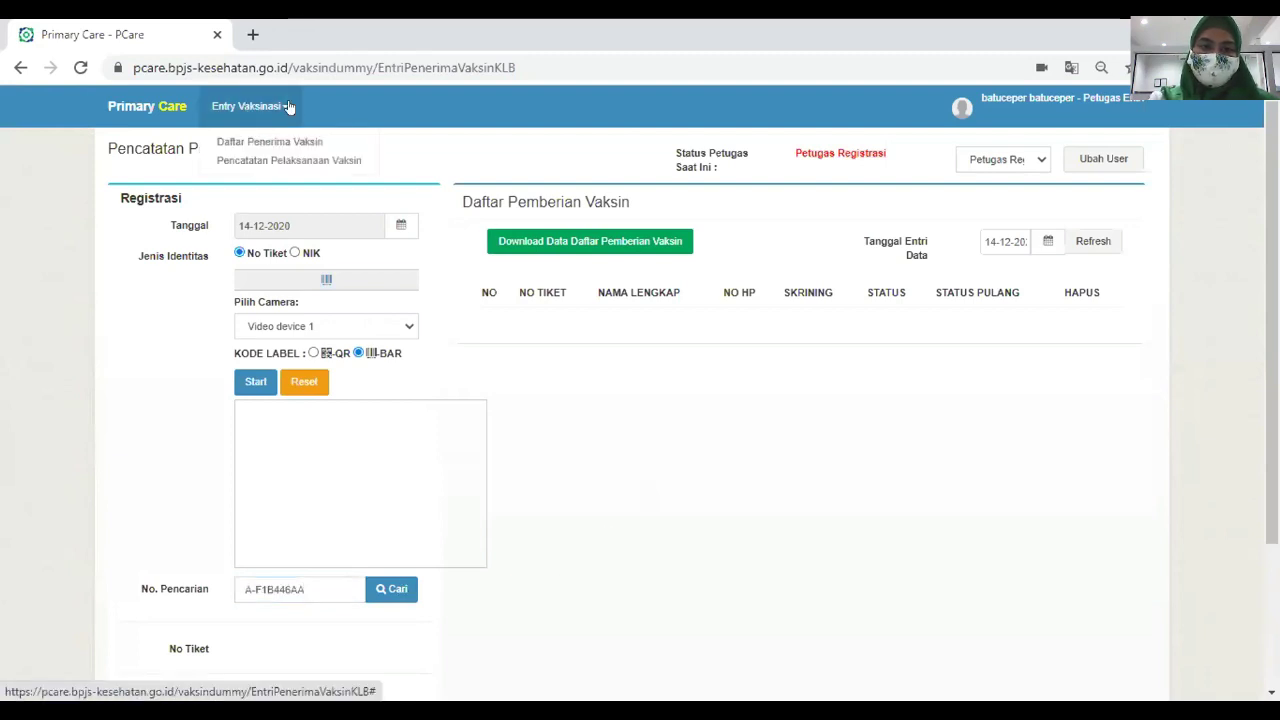
left_click(395, 594)
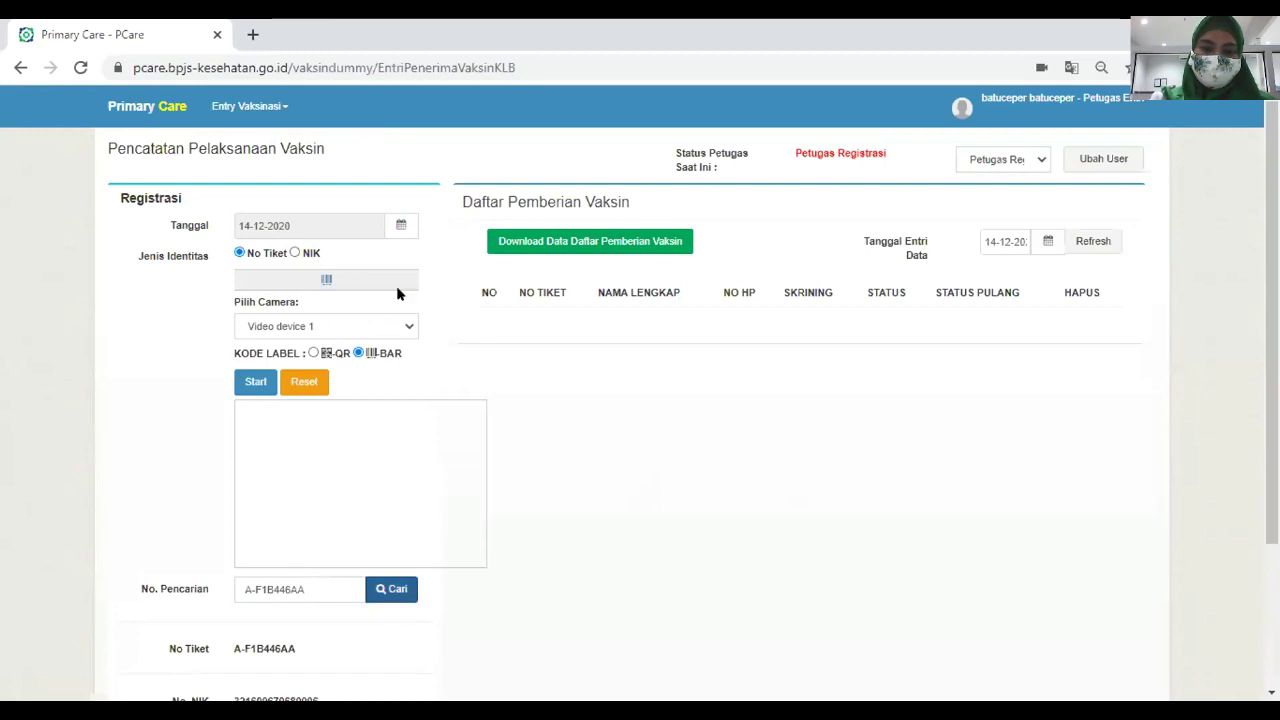
- Reset the scanner with label code QR and repeat the recipient search using the copied ticket number
scroll(397, 289, "down", 1)
left_click(313, 259)
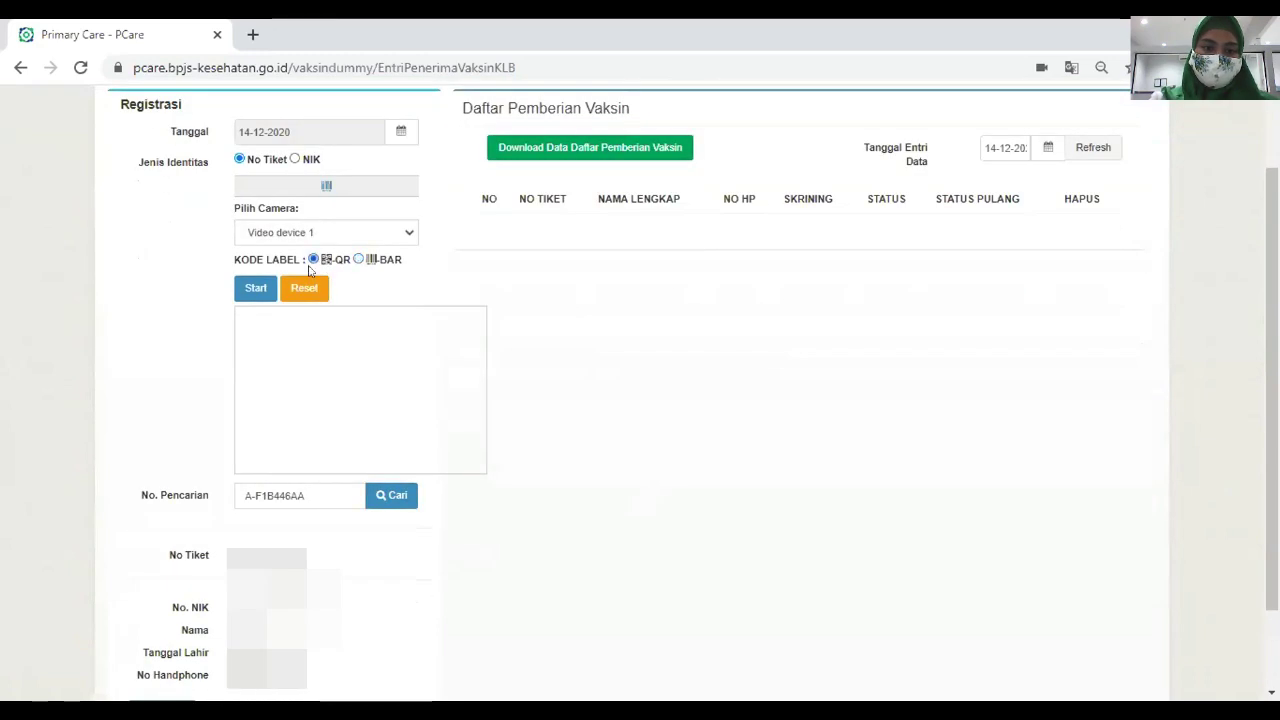
left_click(304, 288)
left_click(330, 494)
key("ctrl+v")
left_click(390, 495)
scroll(395, 548, "down", 1)
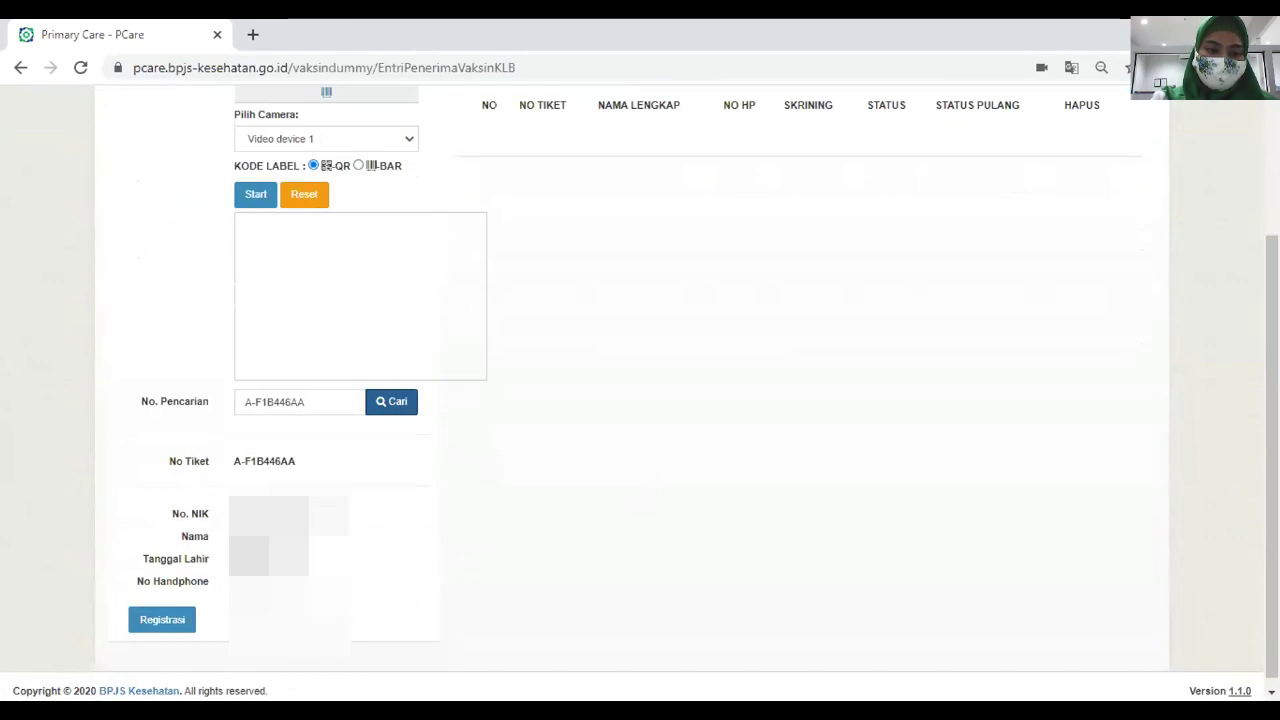
scroll(994, 614, "up", 2)
scroll(994, 614, "down", 1)
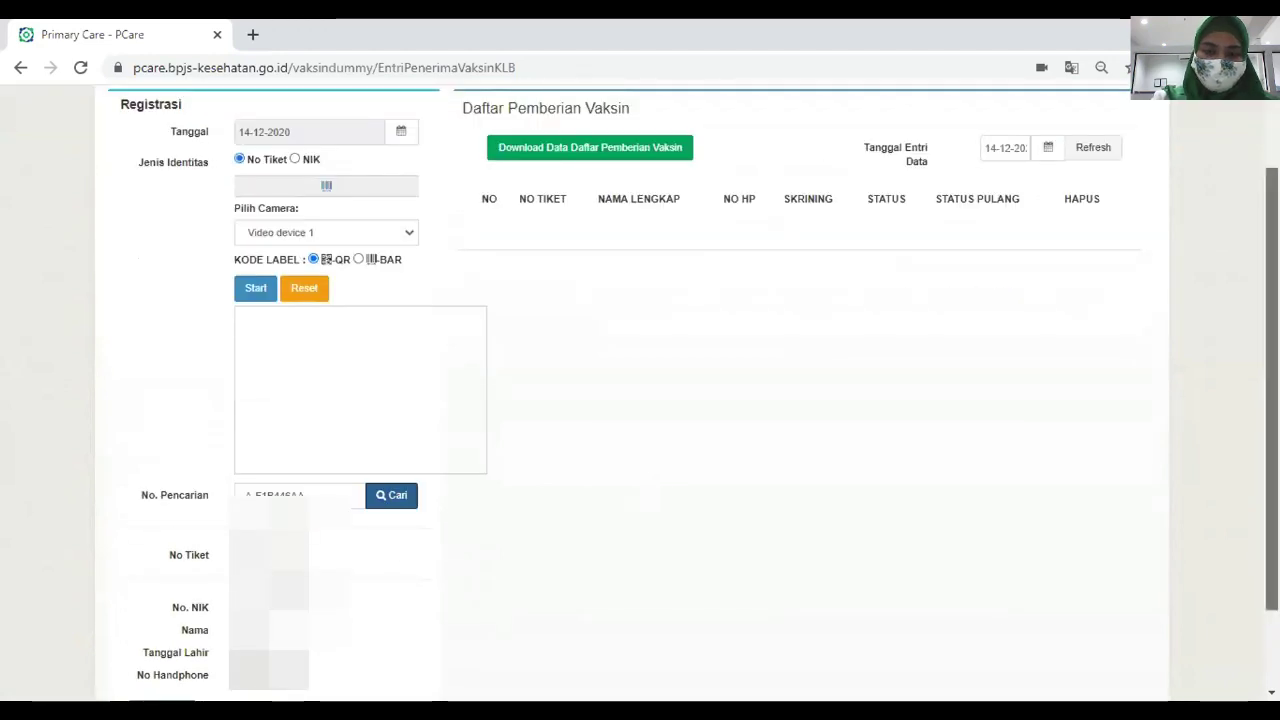
scroll(1023, 623, "down", 1)
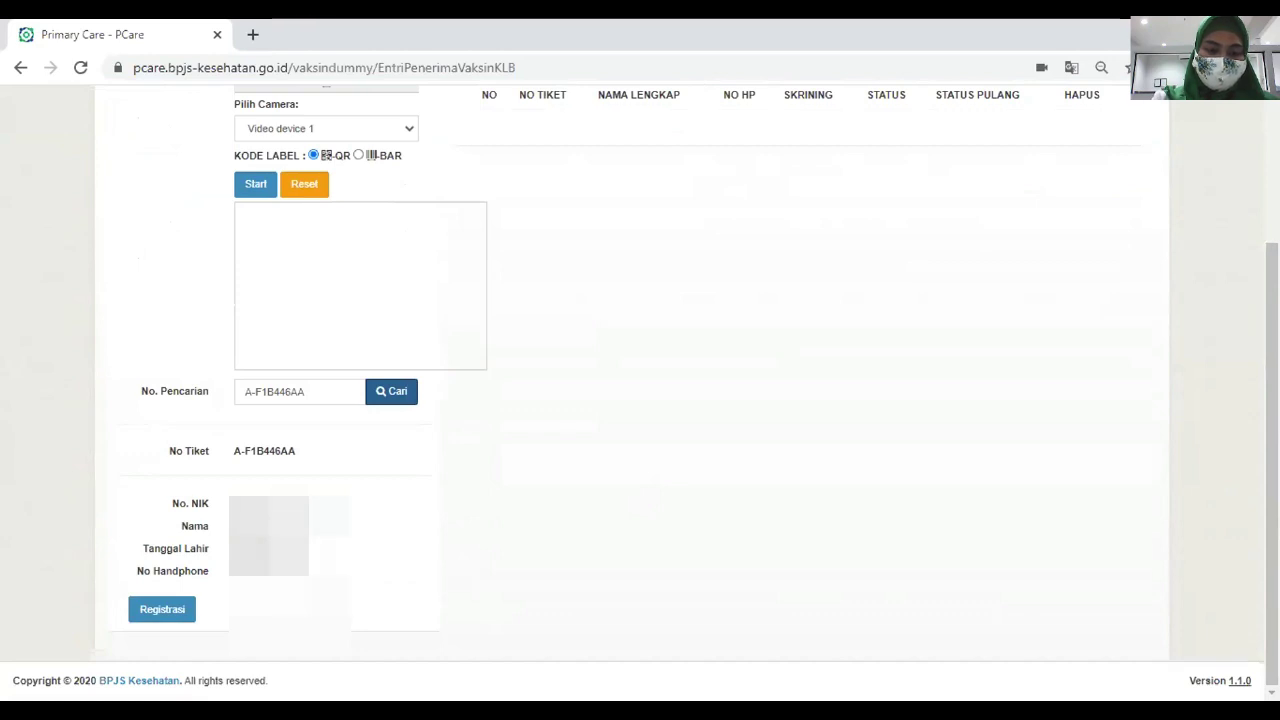
scroll(765, 505, "up", 2)
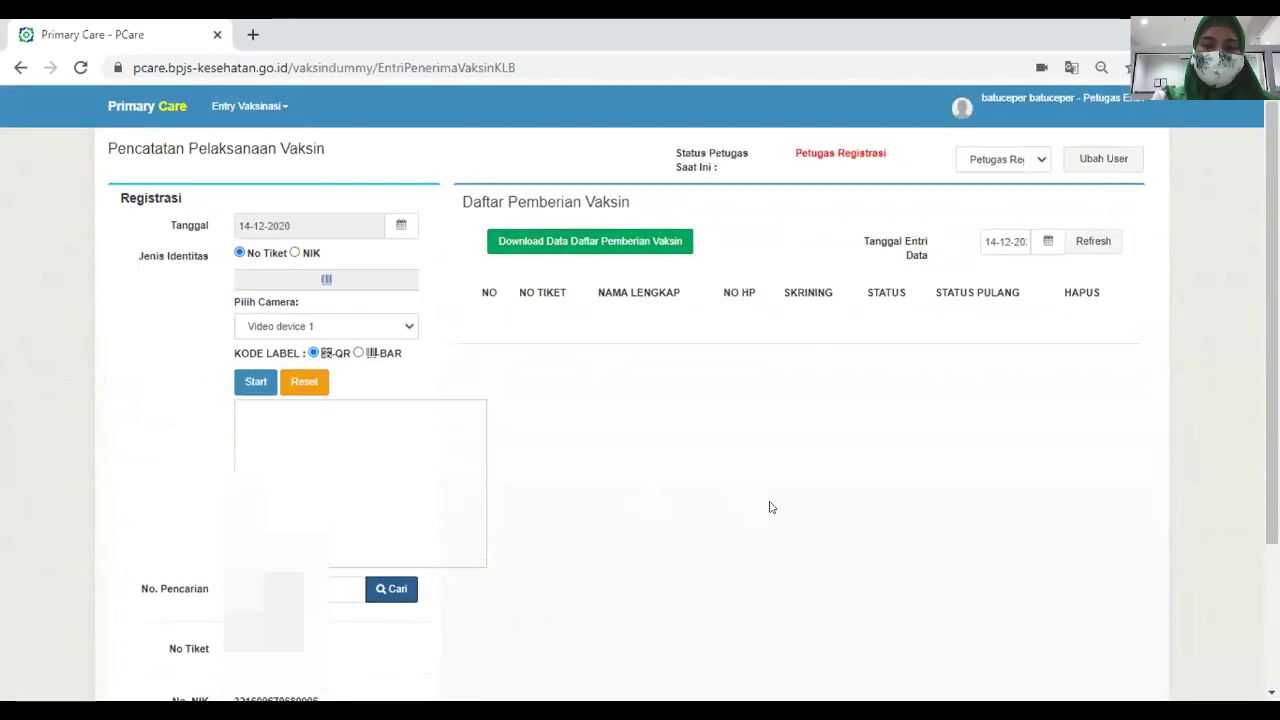
- Register the recipient found by the ticket search and refresh the Daftar Pemberian Vaksin list
scroll(770, 507, "down", 2)
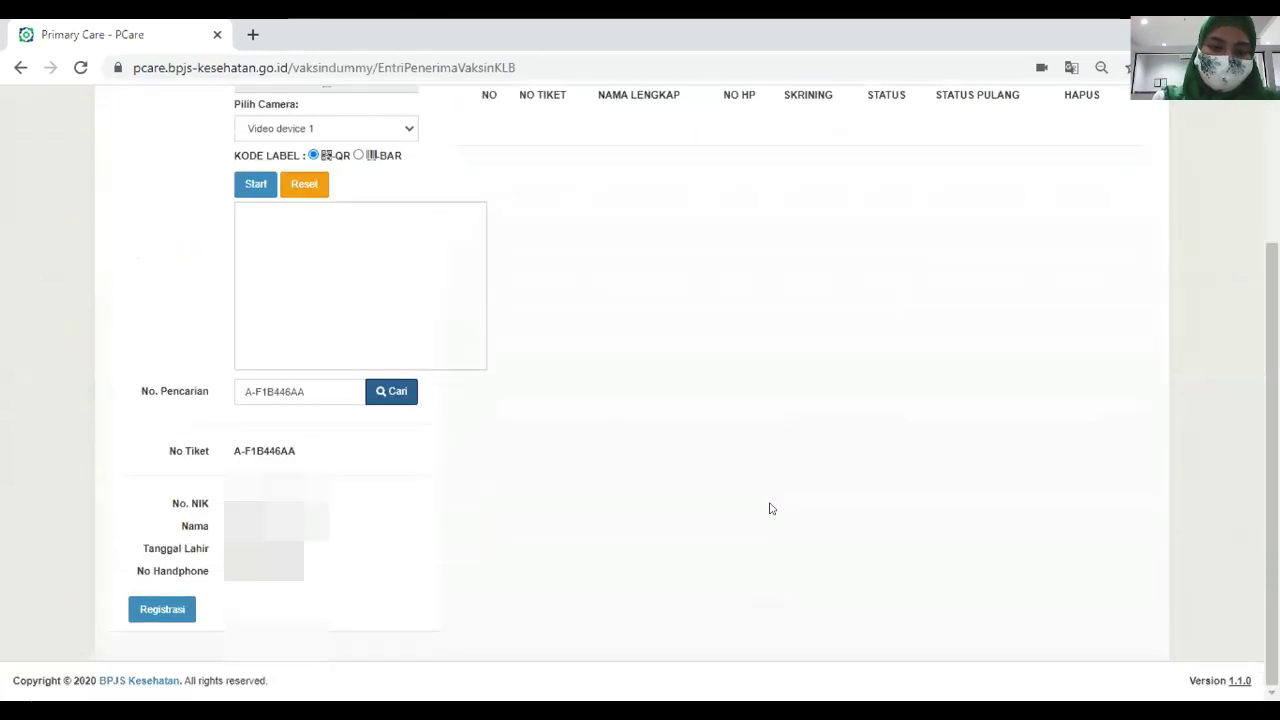
left_click(162, 609)
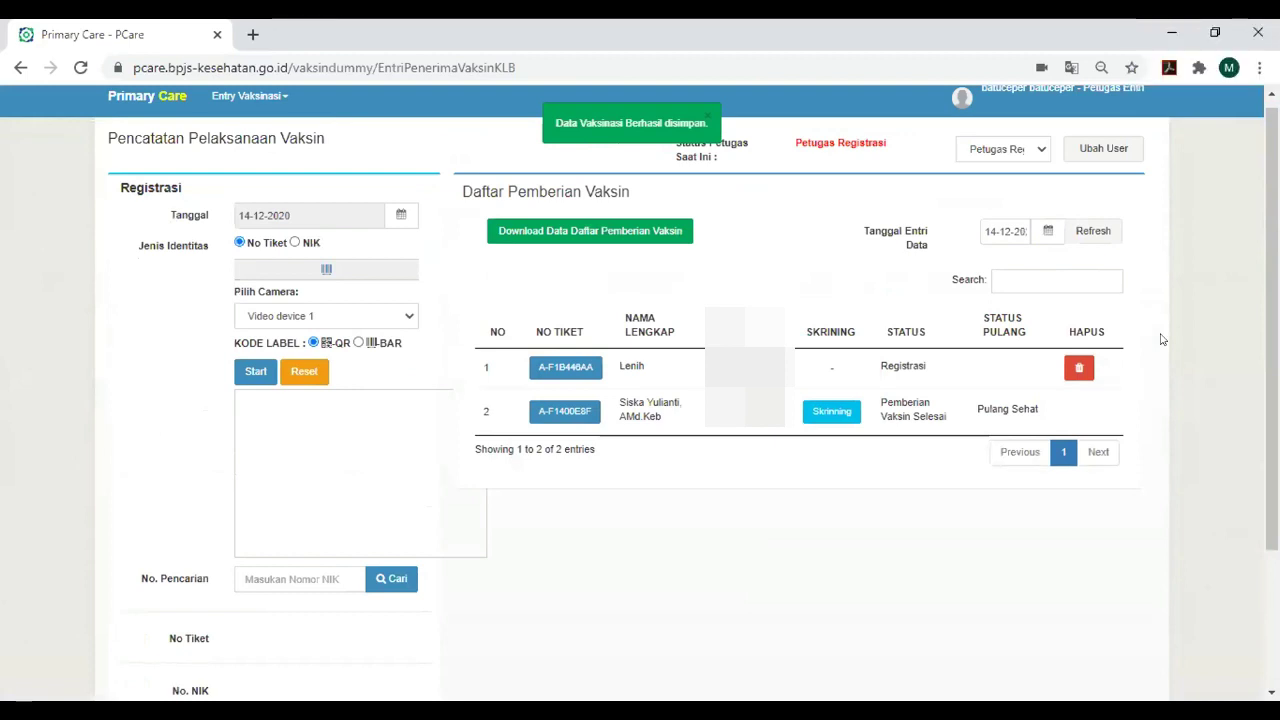
scroll(1160, 338, "up", 1)
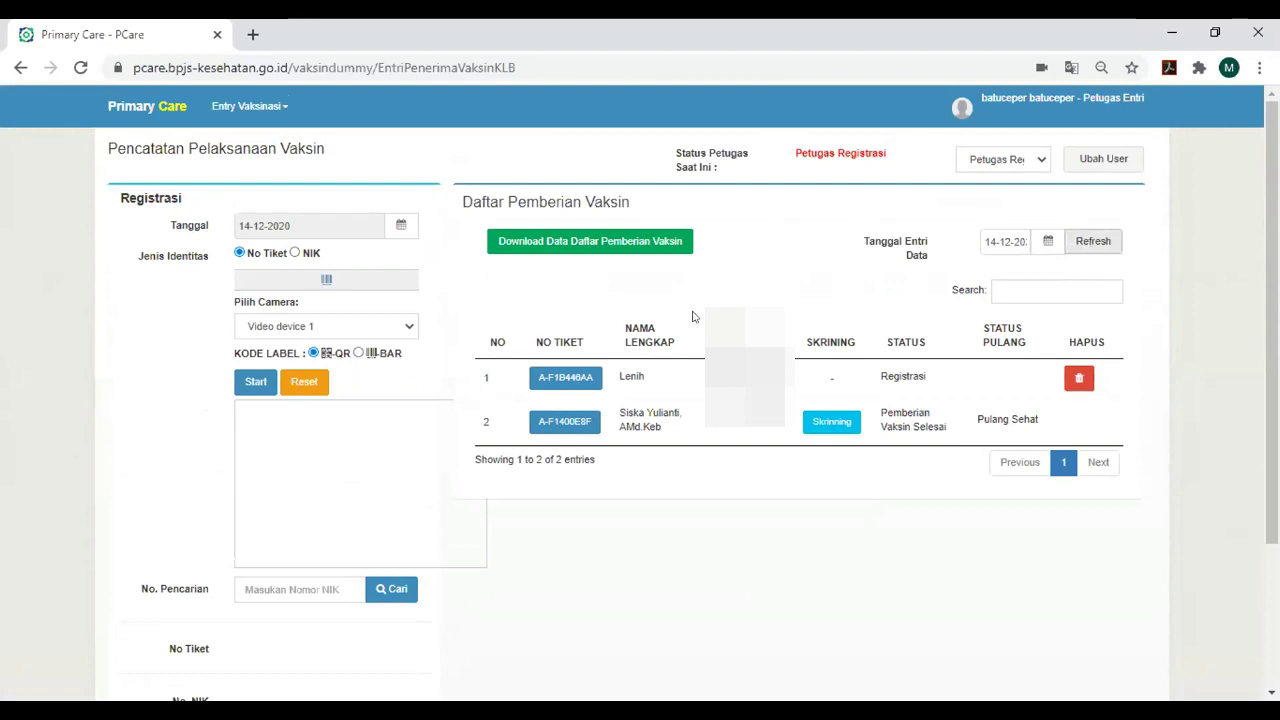
left_click(1093, 241)
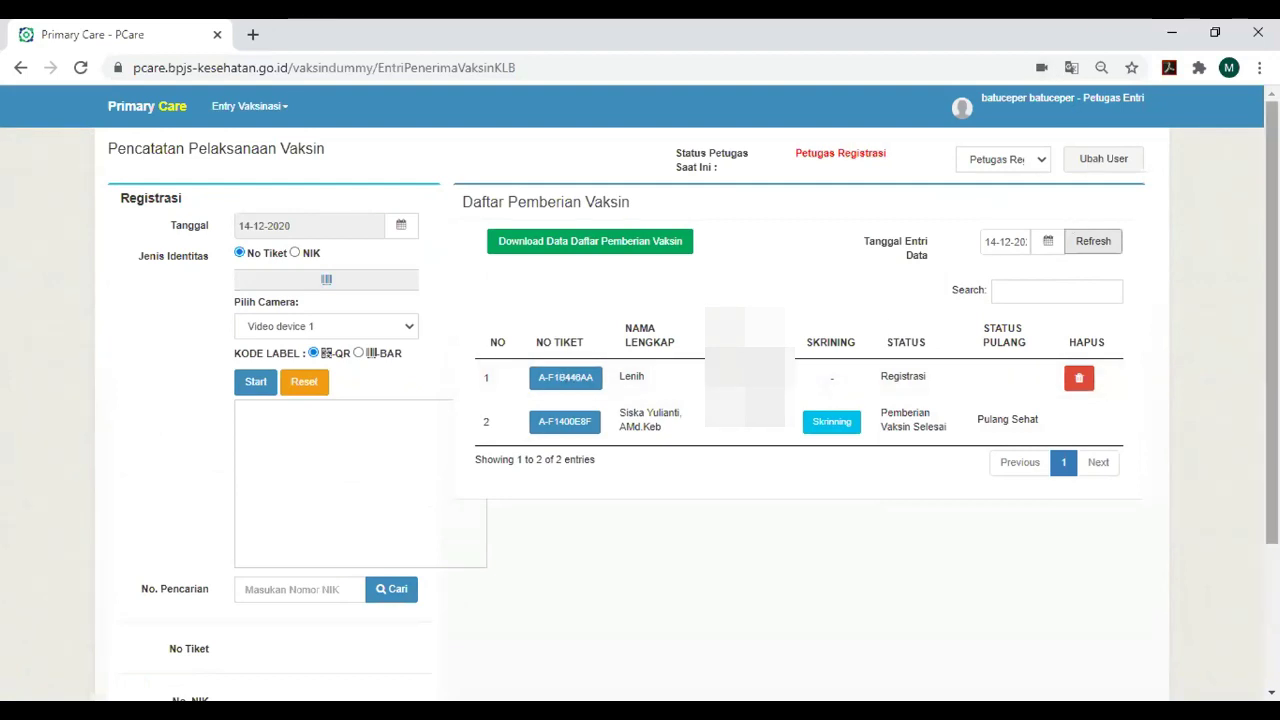
scroll(640, 400, "down", 3)
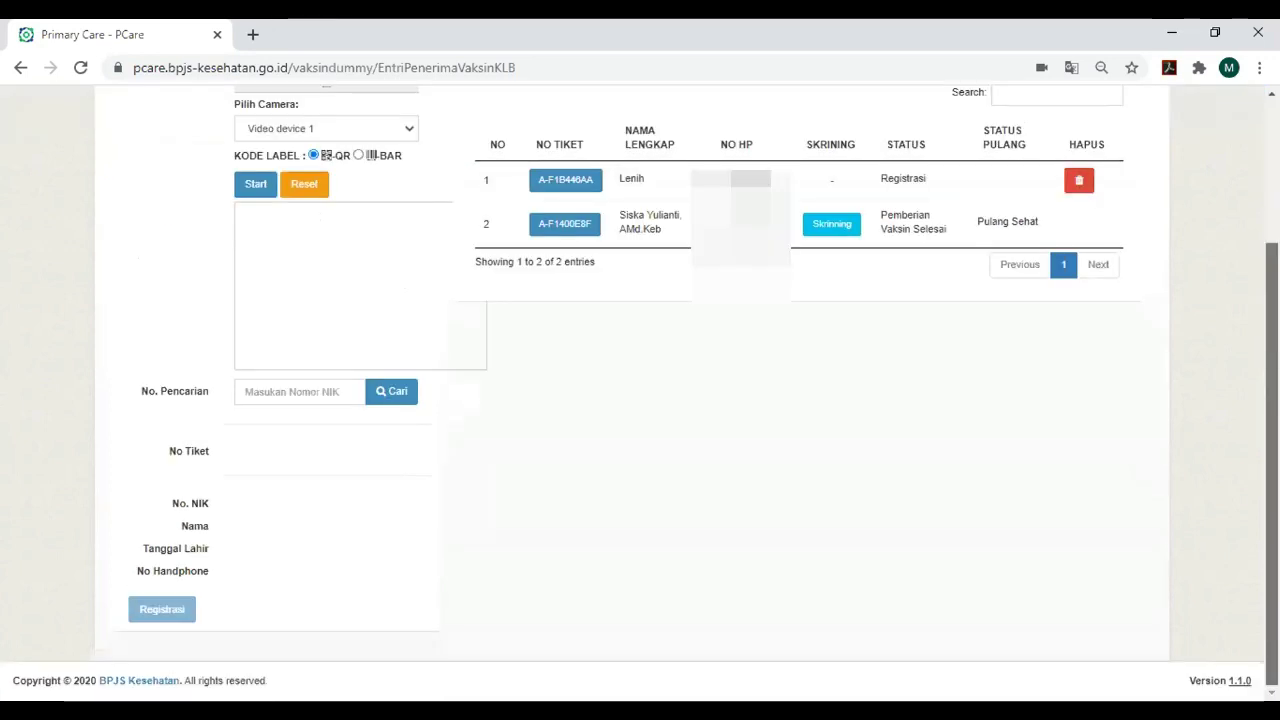
scroll(640, 400, "up", 2)
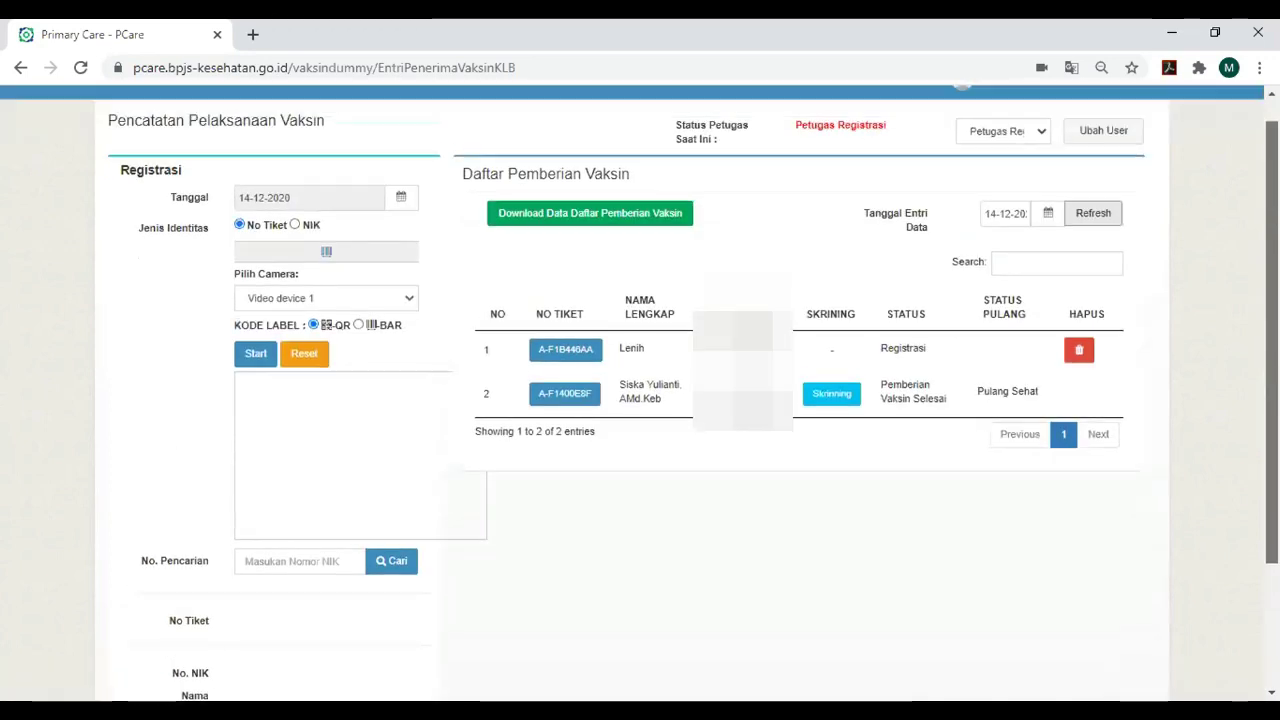
left_click(1093, 222)
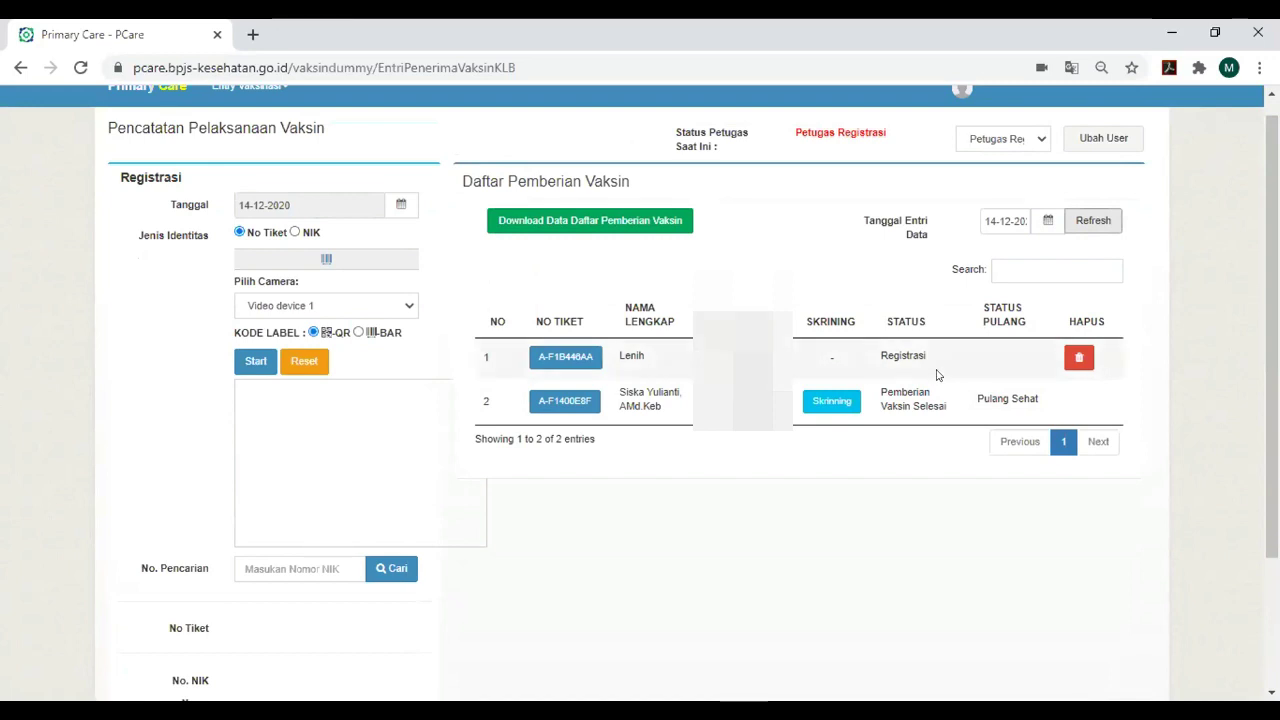
- Change the officer role to Petugas Skrining and confirm the counter change
left_click(1040, 142)
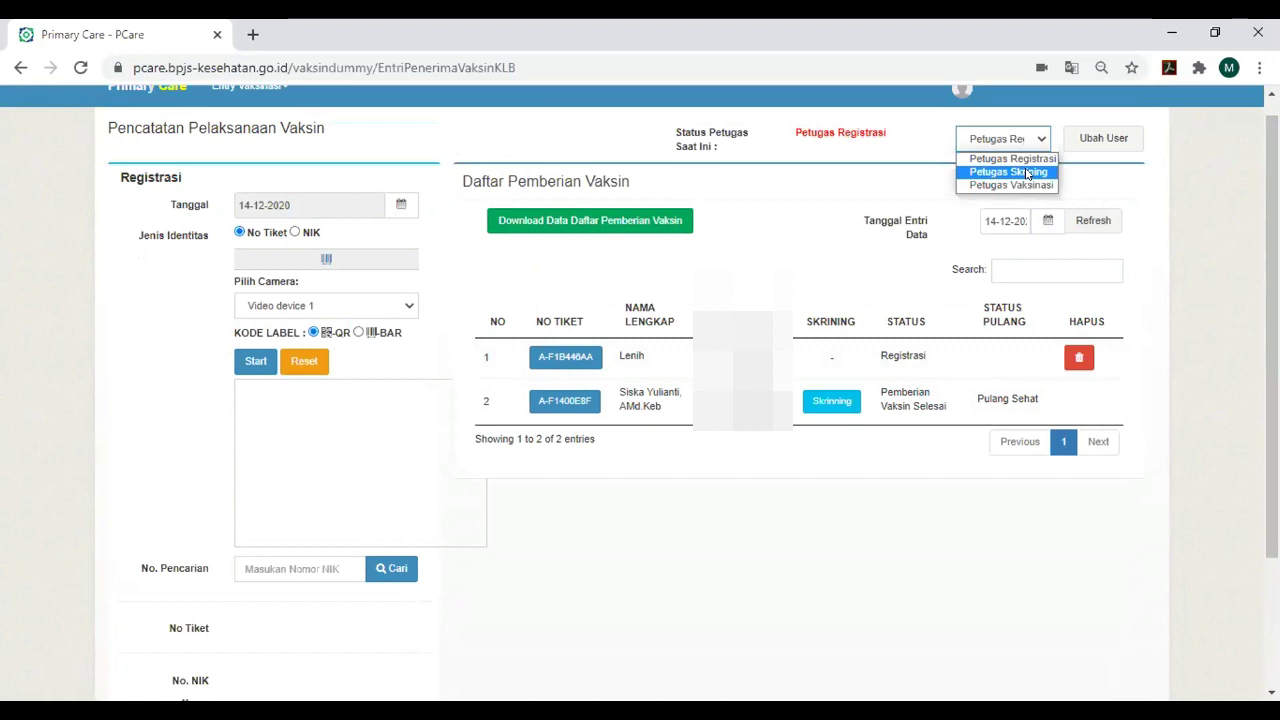
left_click(1027, 173)
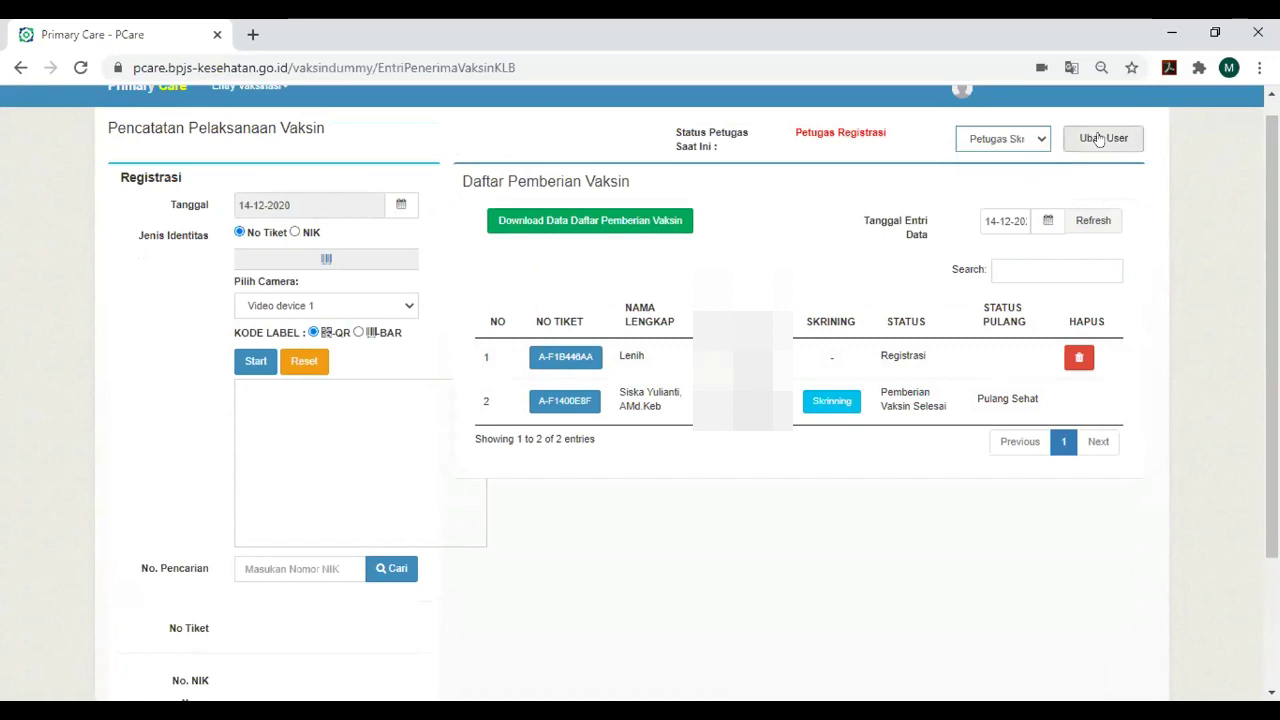
left_click(1030, 145)
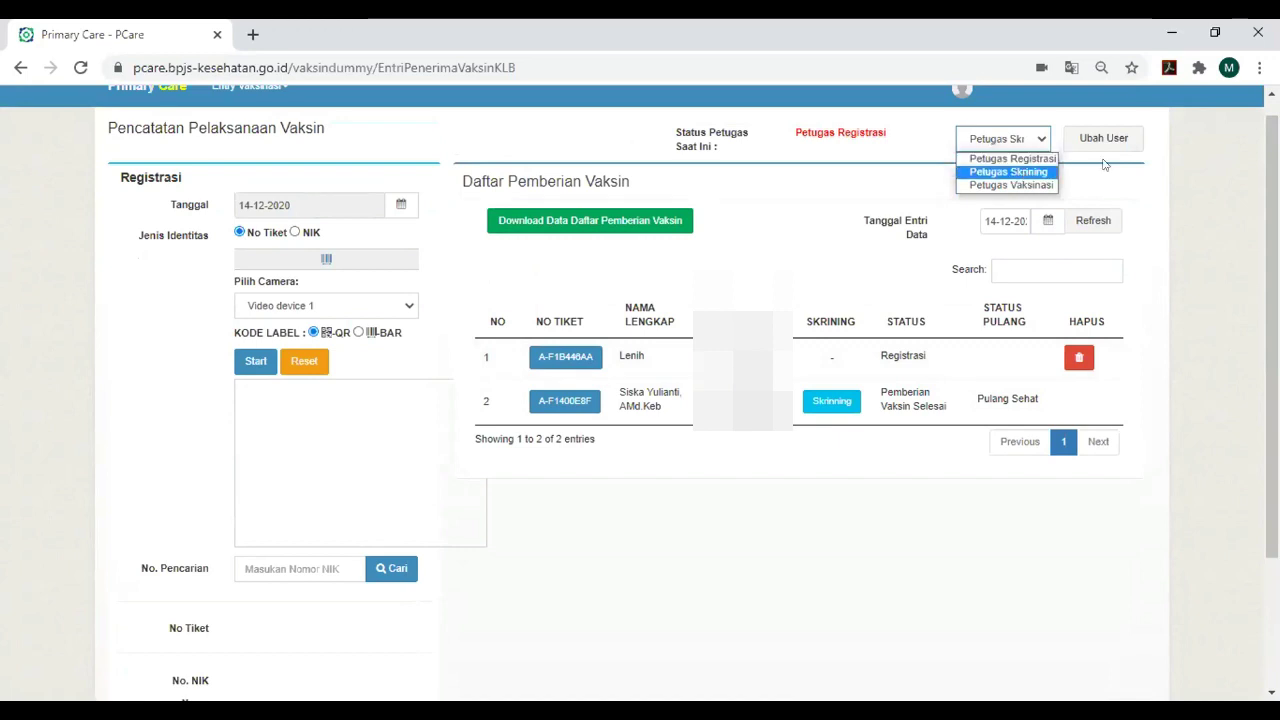
left_click(859, 182)
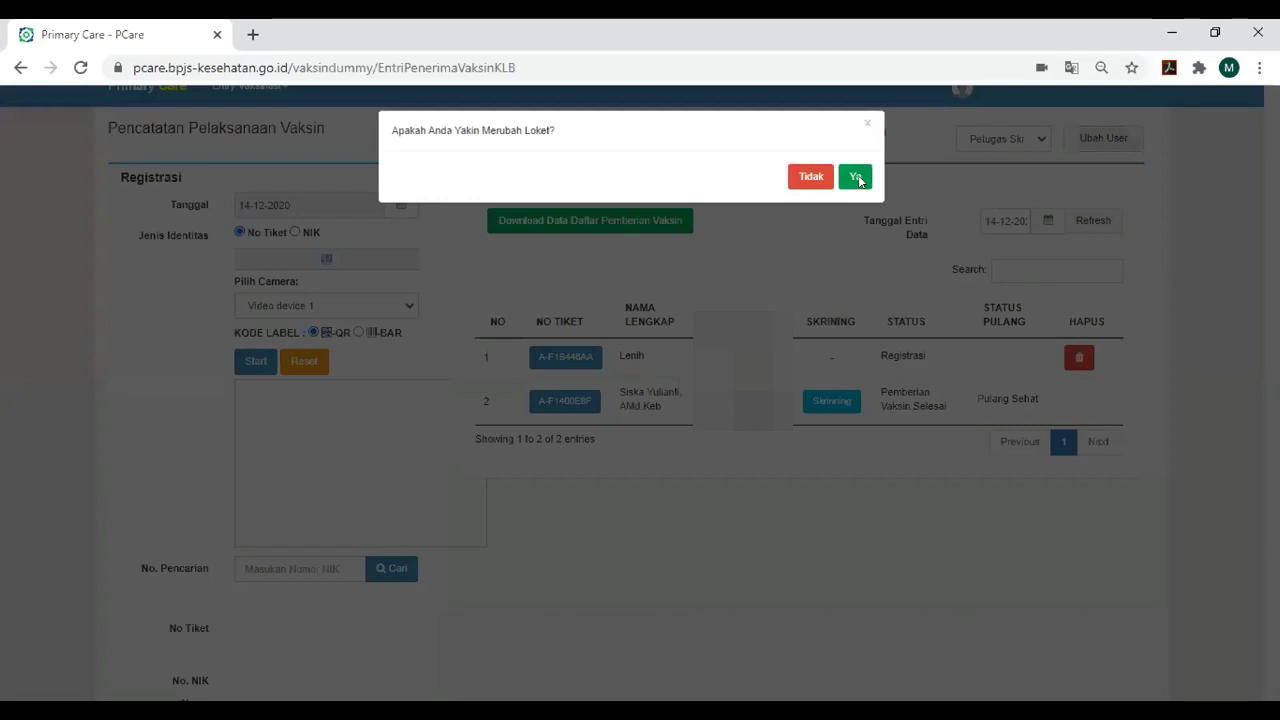
left_click(856, 177)
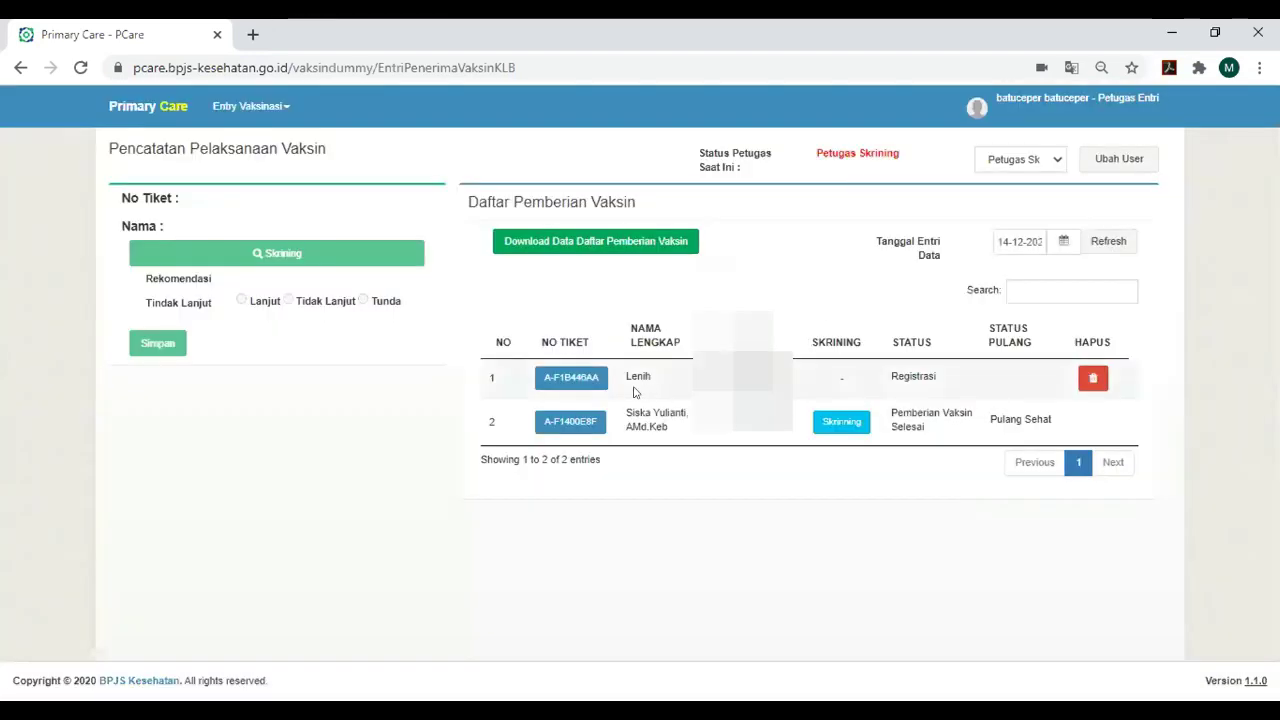
- Select the newly registered recipient in the first row of the list and open the Covid-19 vaccination screening form
right_click(577, 386)
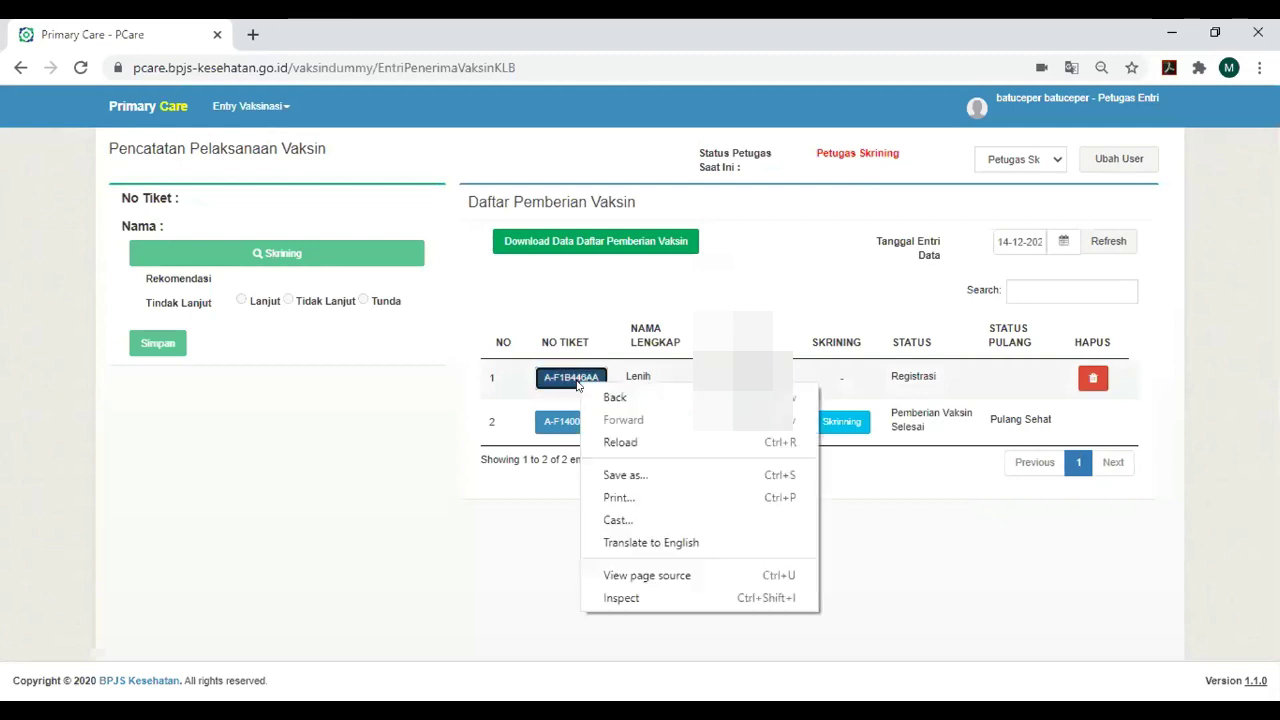
left_click(931, 536)
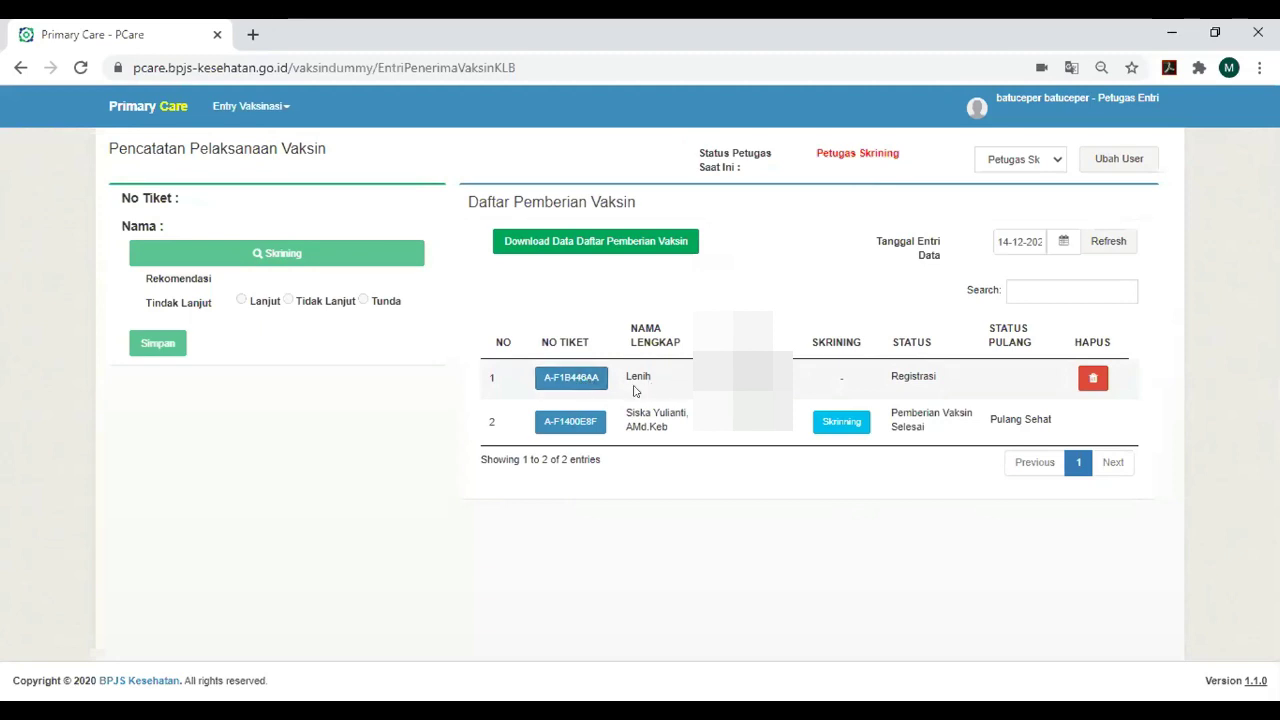
left_click(567, 378)
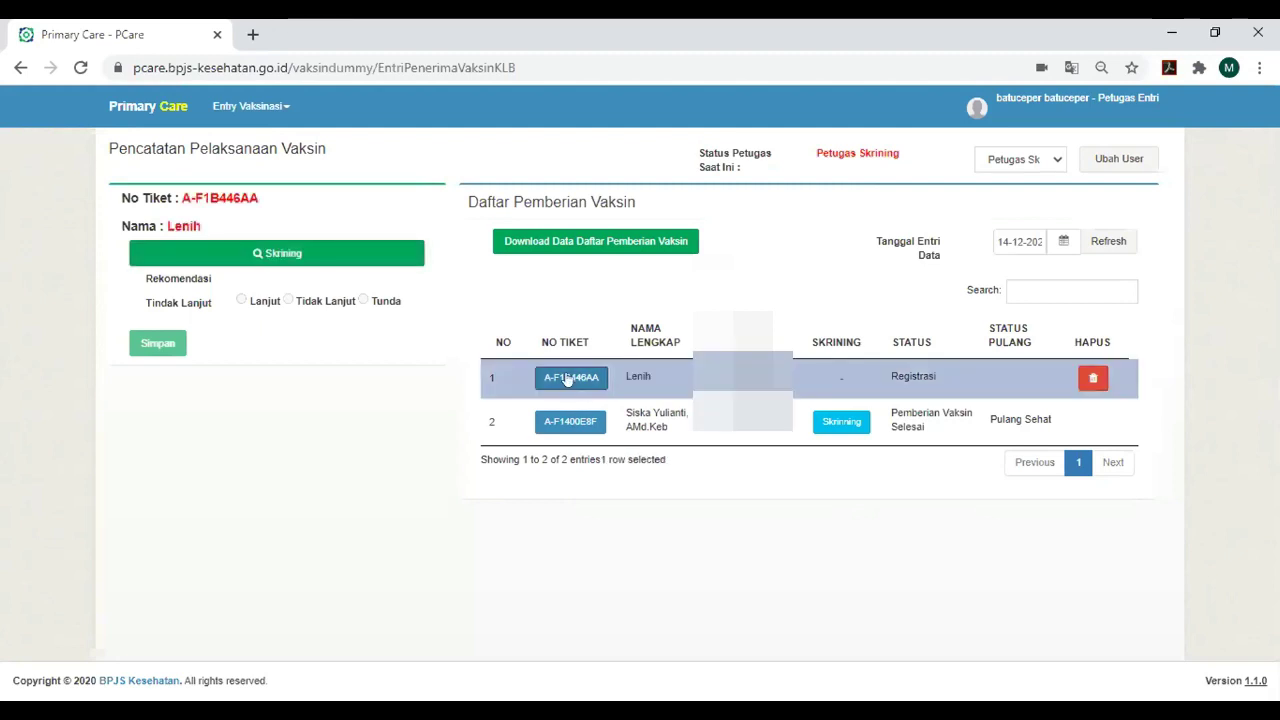
left_click(263, 257)
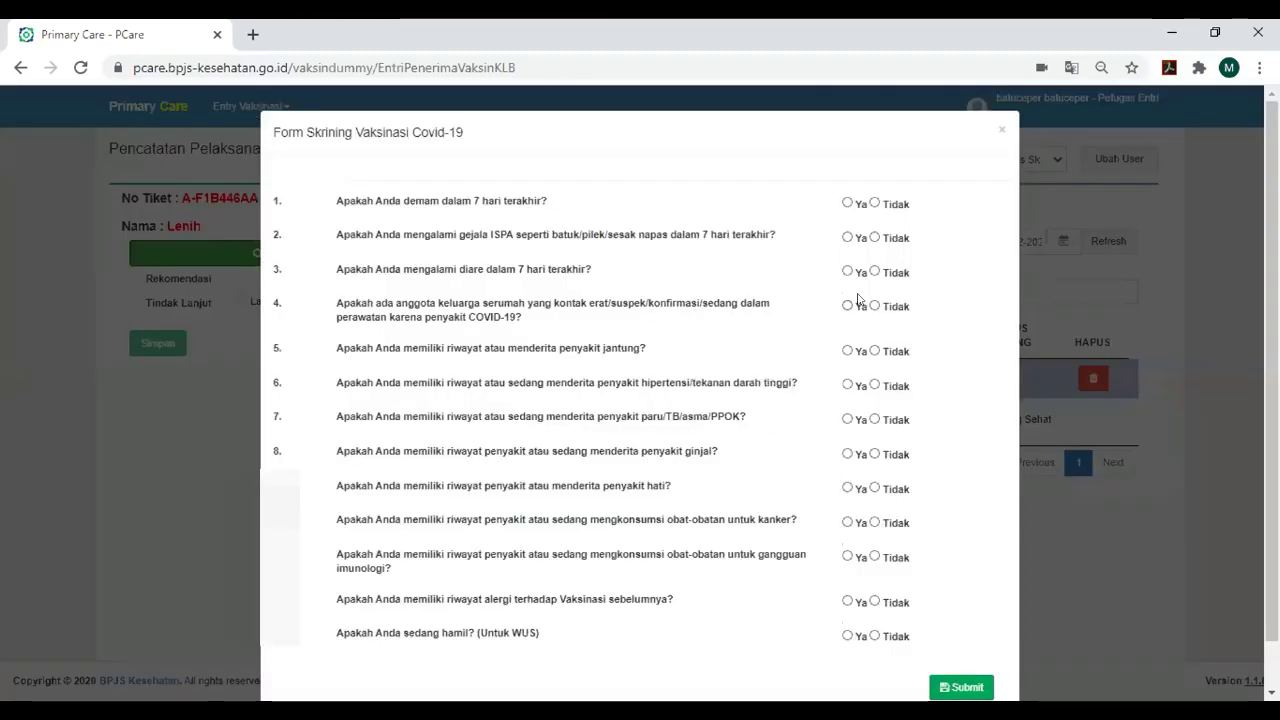
- Try answering Ya to screening questions 1 through 4
scroll(857, 298, "down", 1)
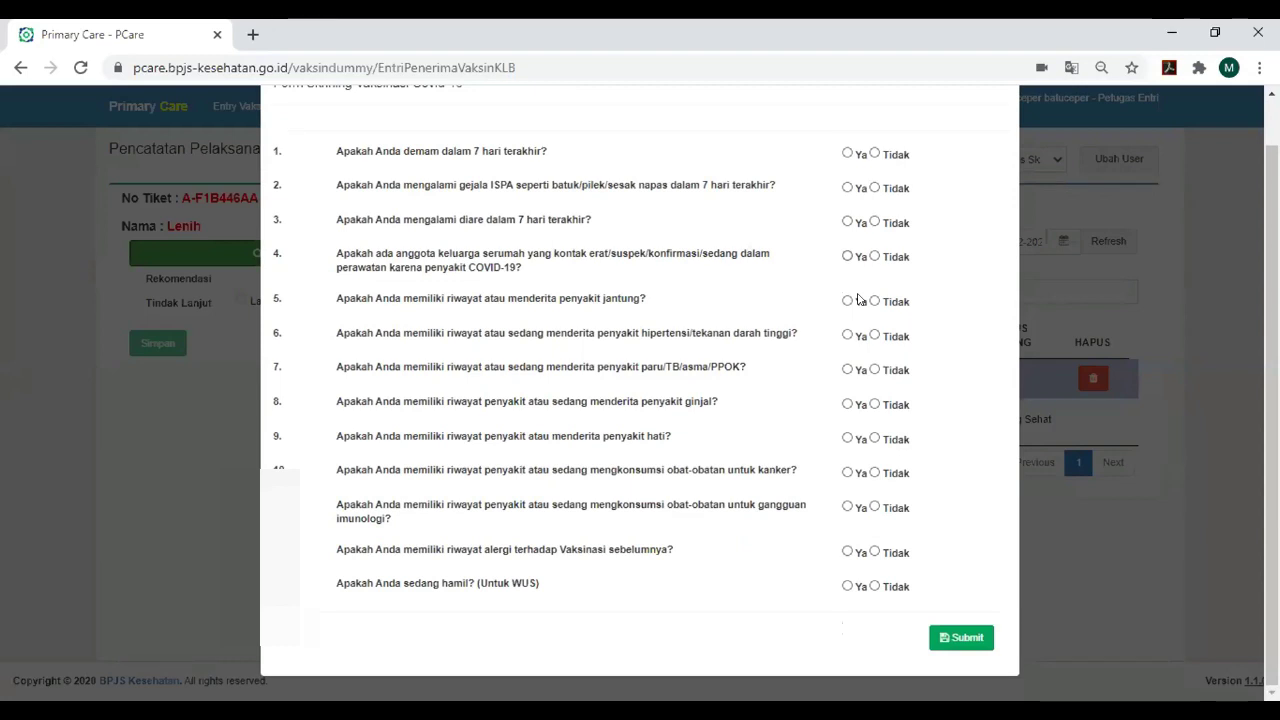
left_click(847, 153)
left_click(847, 187)
left_click(847, 221)
left_click(847, 255)
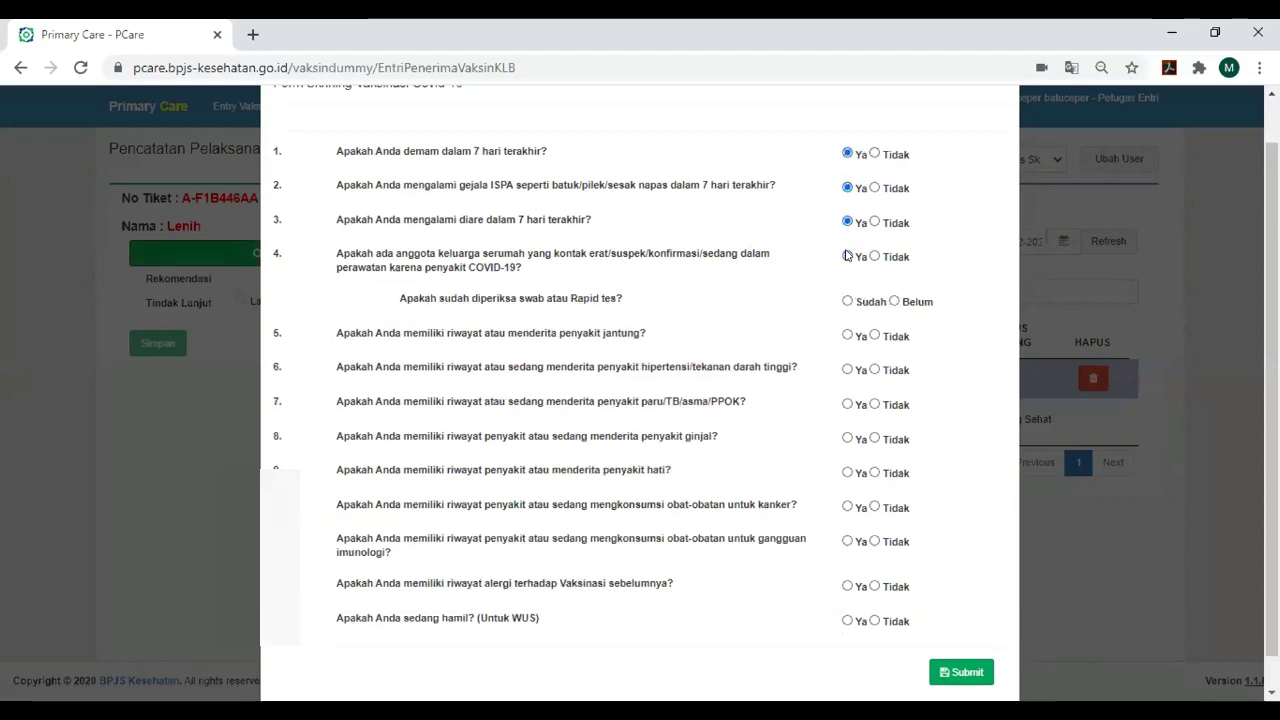
- Answer Tidak to screening questions 1 through 6
left_click(874, 153)
left_click(874, 187)
left_click(874, 221)
left_click(874, 255)
left_click(874, 300)
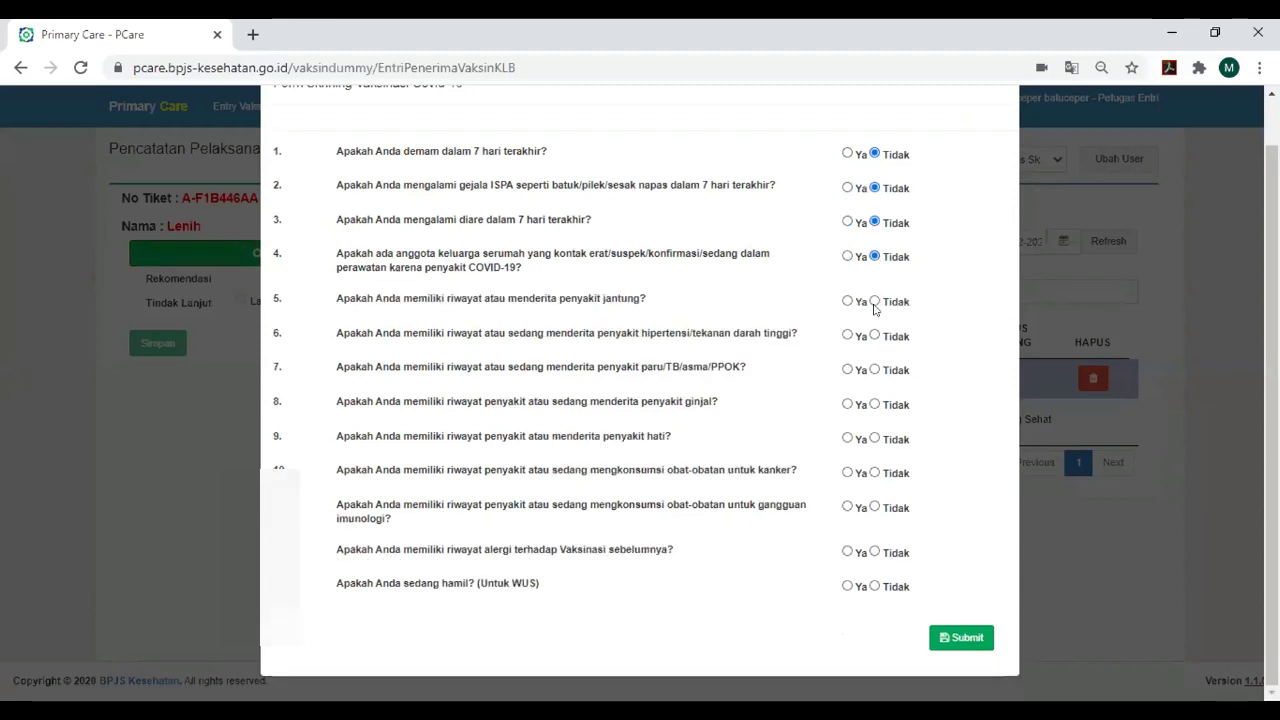
left_click(875, 335)
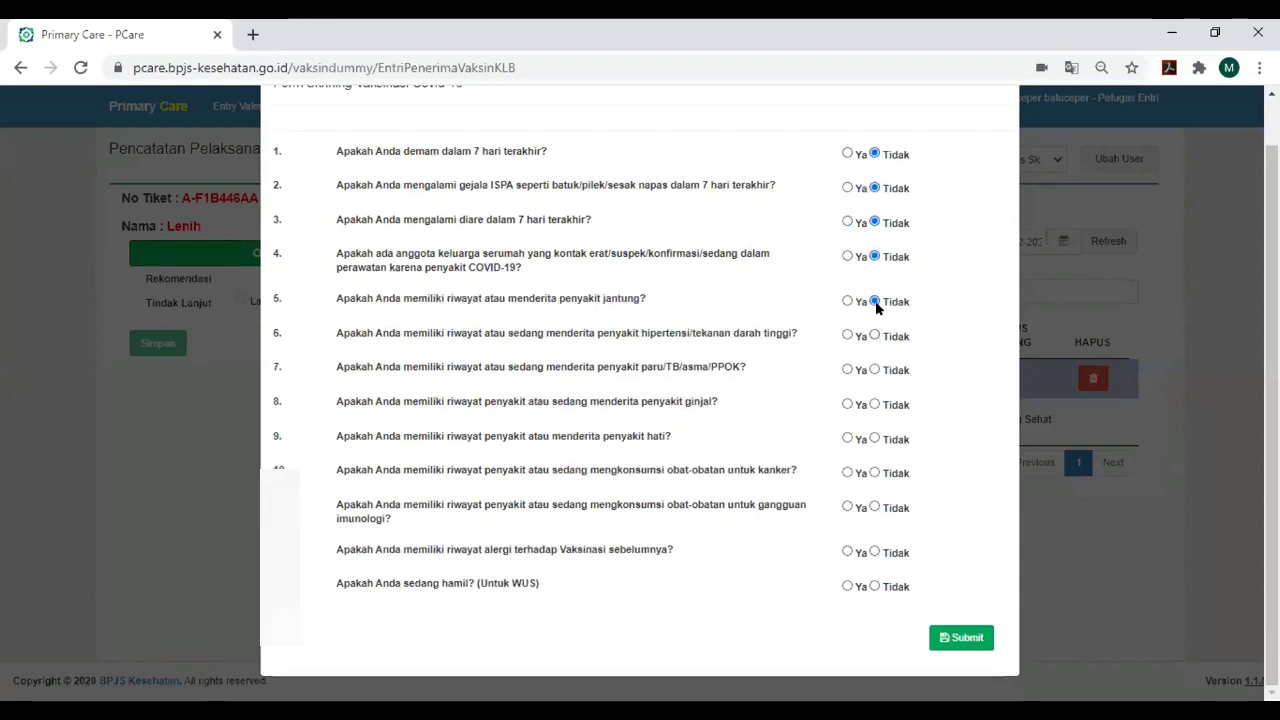
- Check question 4's follow-up under Ya, set it back to Tidak, and submit the form with Tidak for all remaining questions
left_click(847, 256)
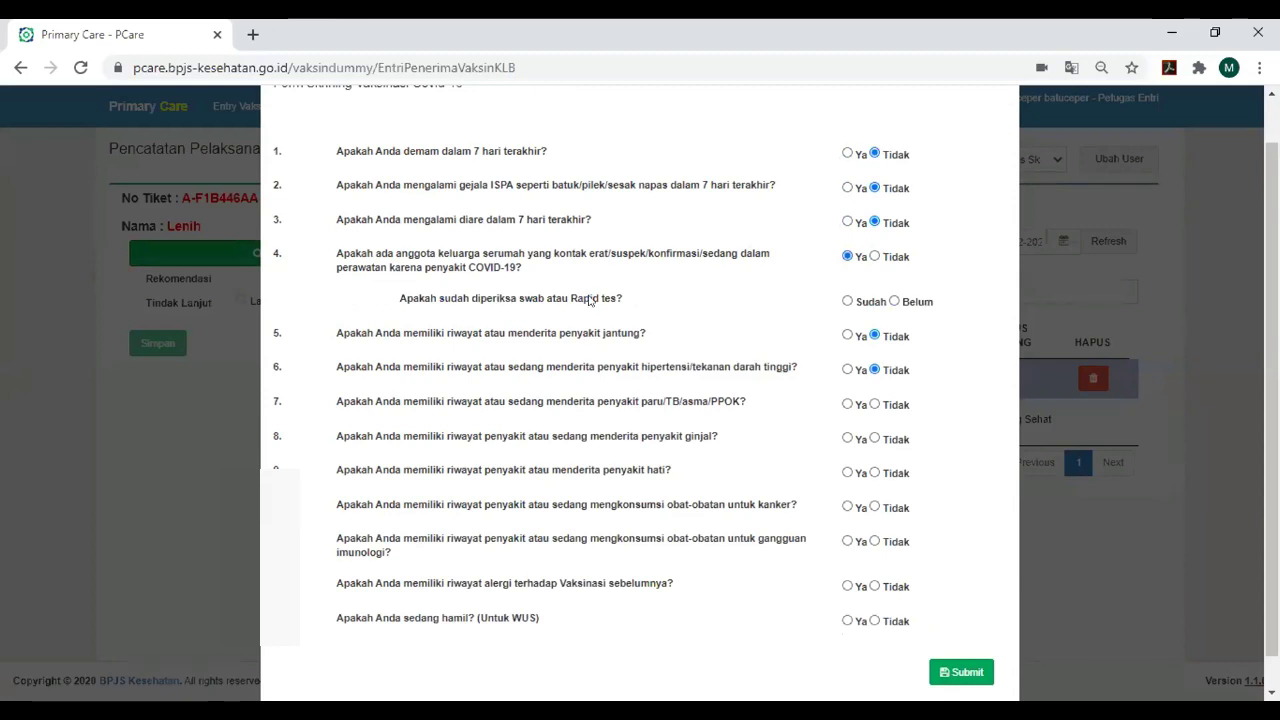
left_click(874, 256)
left_click(875, 369)
left_click(875, 404)
left_click(875, 438)
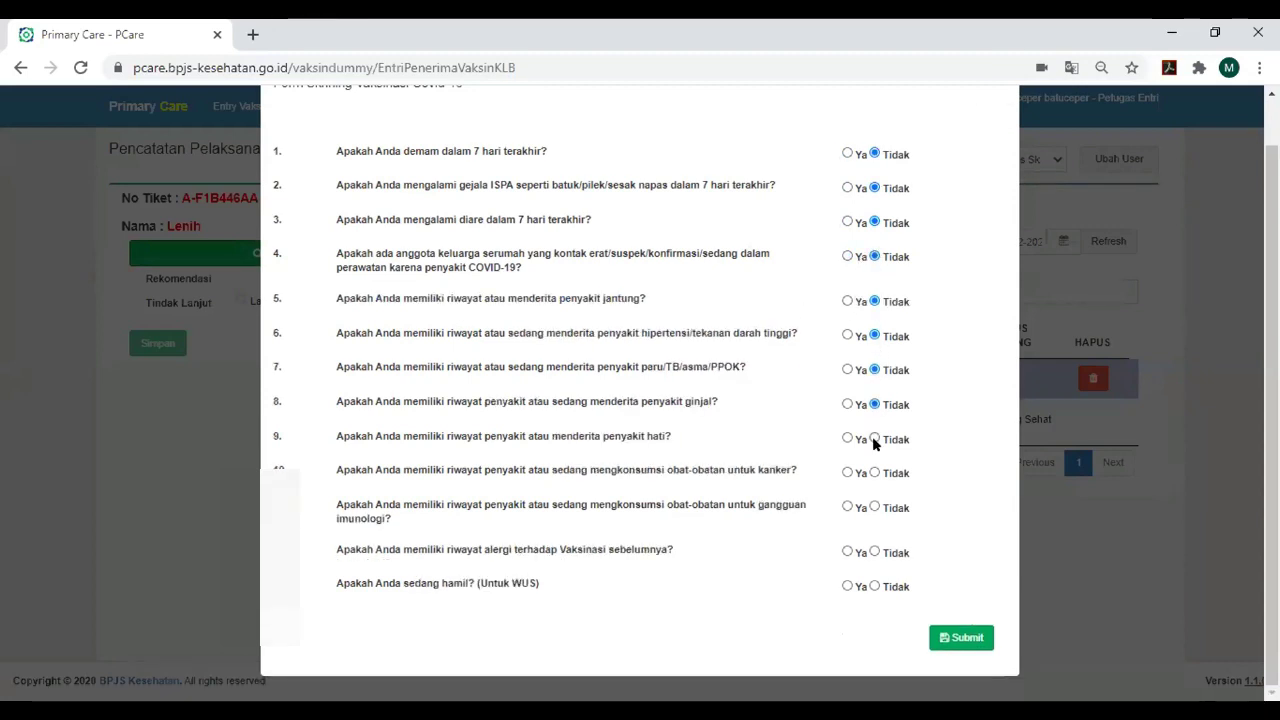
left_click(875, 473)
left_click(875, 507)
left_click(875, 551)
left_click(875, 586)
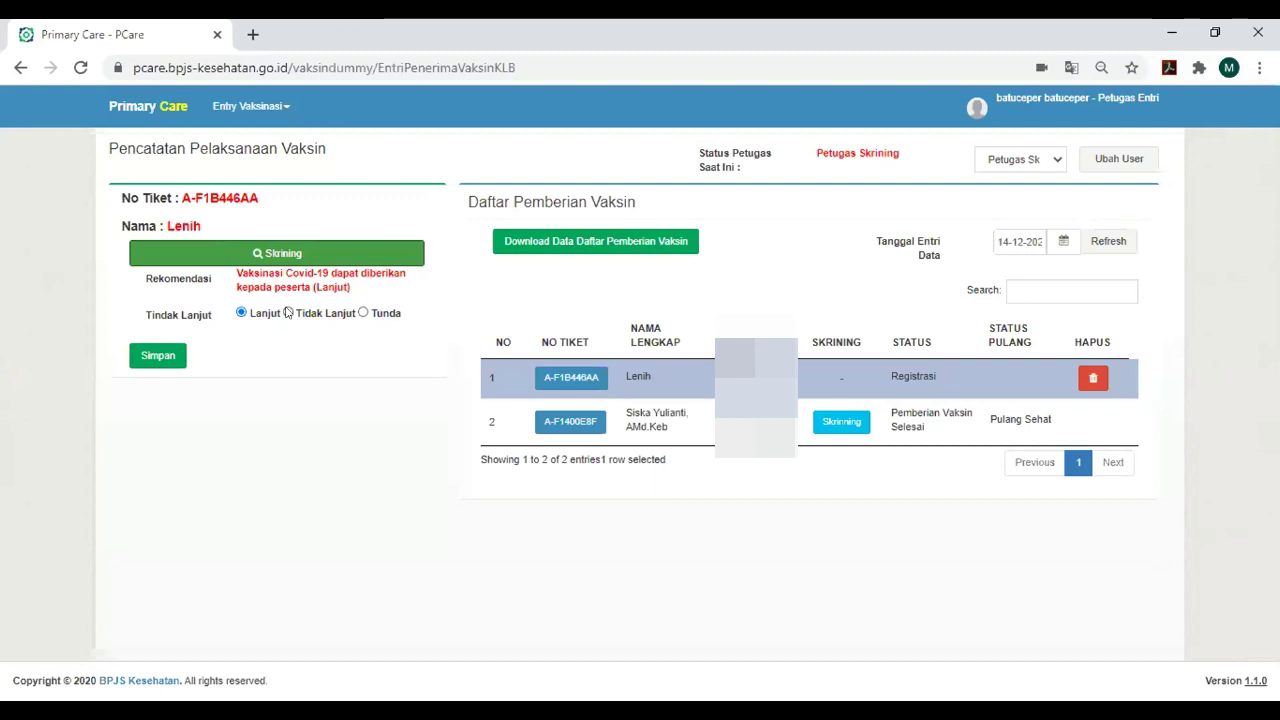
- Try the Tidak Lanjut and Tunda follow-up options and open the Keterangan Skrining note for Tunda
left_click(288, 313)
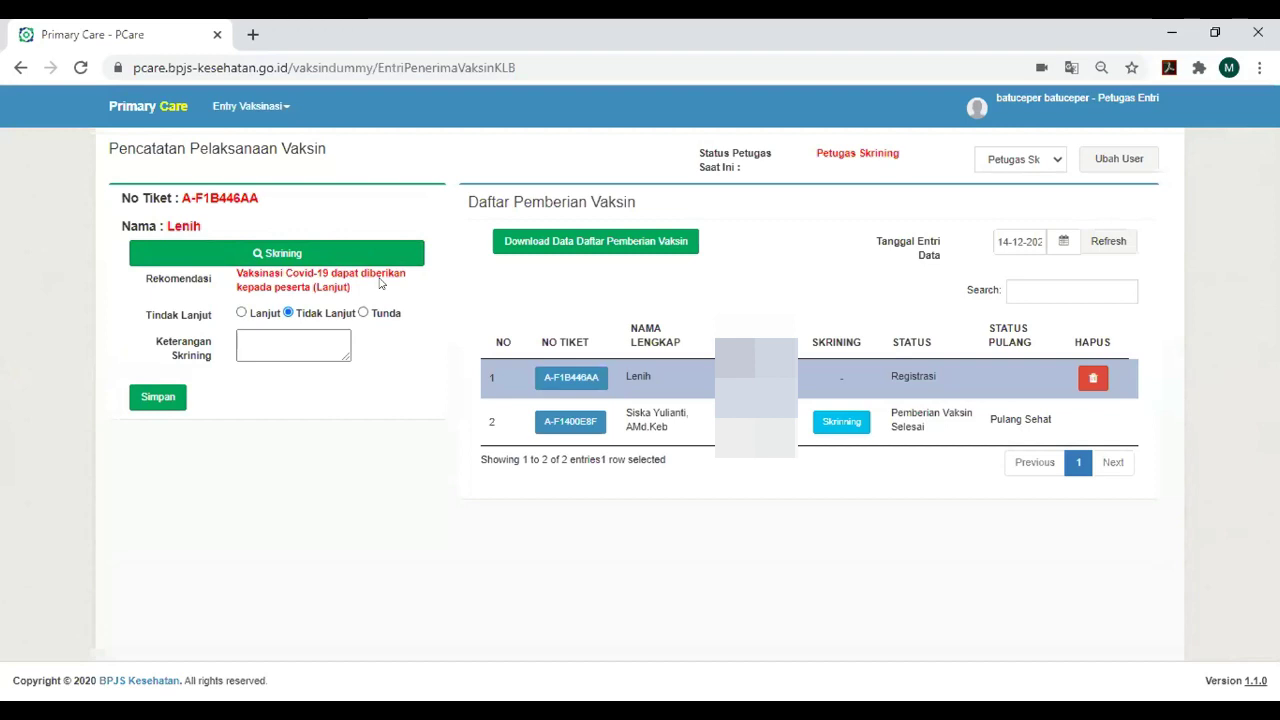
left_click(363, 312)
left_click(325, 345)
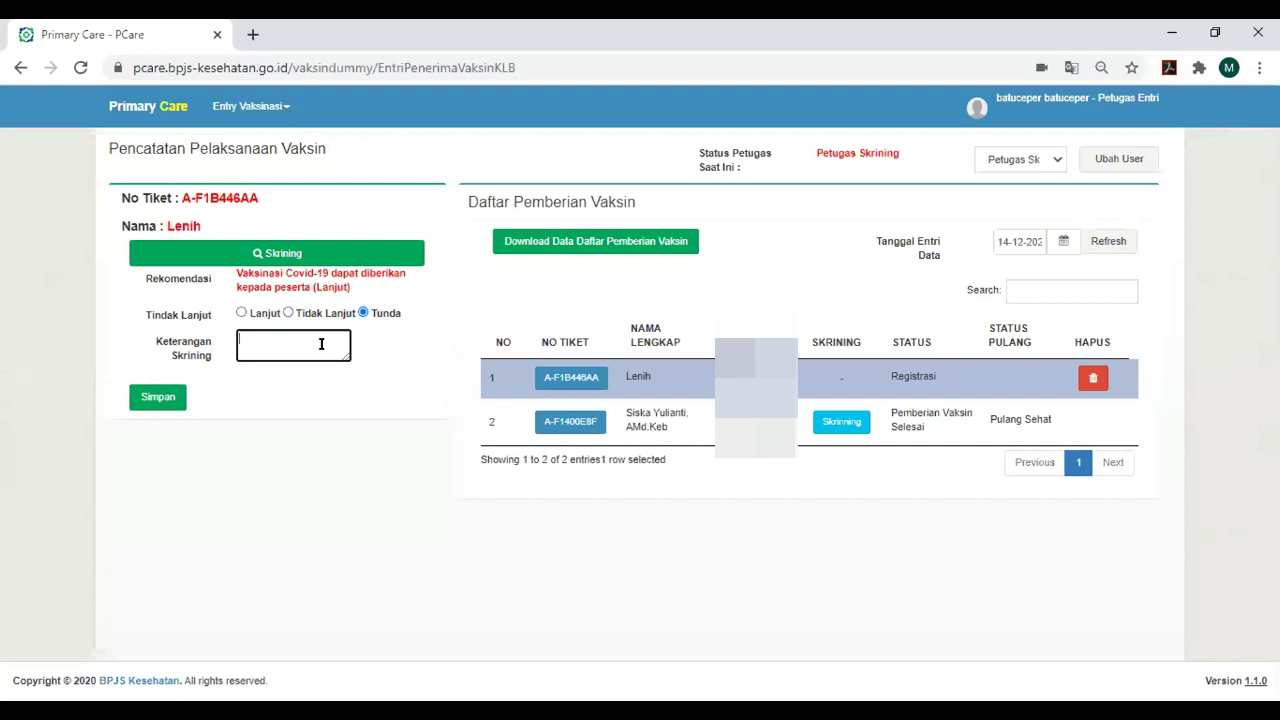
- Try the Tidak Lanjut option with a screening note beginning "pasien terlihat", and clear the note
left_click(288, 313)
left_click(276, 342)
type("PASIEN")
key("ctrl+a")
key("BackSpace")
type("pasien")
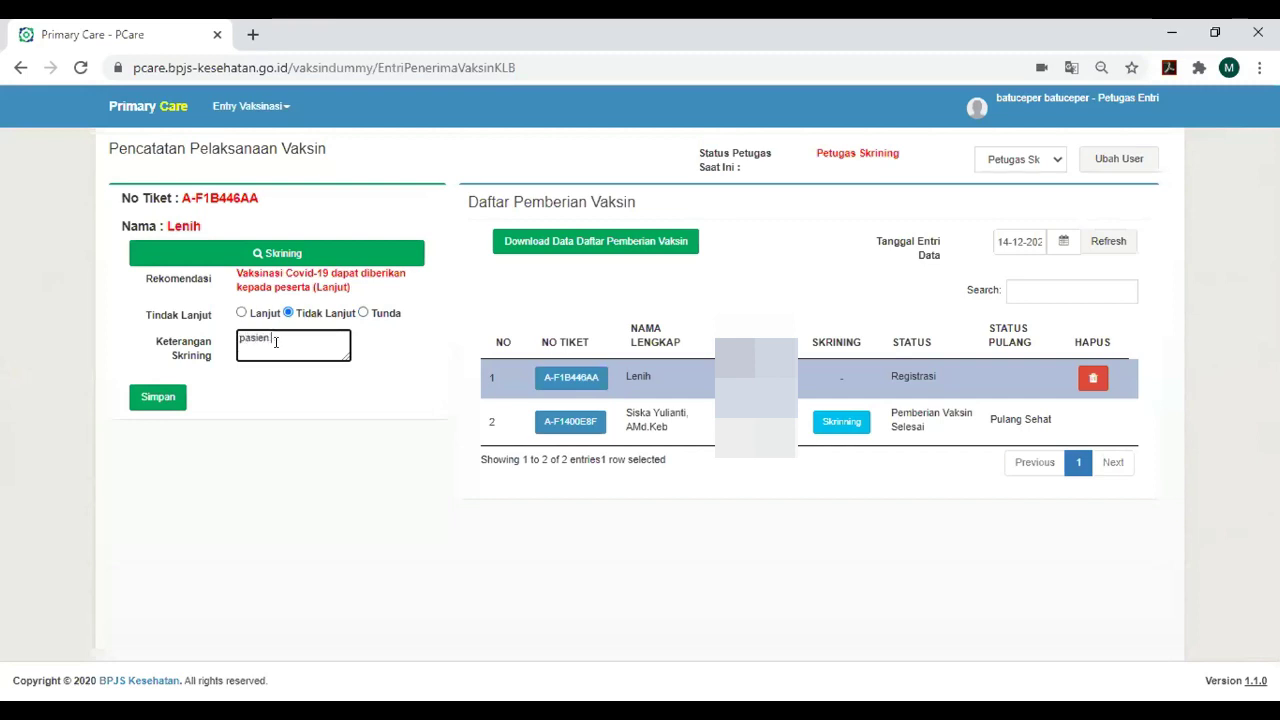
type(" terlihat lela")
key("BackSpace")
key("BackSpace")
key("BackSpace")
key("BackSpace")
key("BackSpace")
key("BackSpace")
key("BackSpace")
key("BackSpace")
key("BackSpace")
key("BackSpace")
key("BackSpace")
key("BackSpace")
key("BackSpace")
key("BackSpace")
key("BackSpace")
key("BackSpace")
key("BackSpace")
key("BackSpace")
key("BackSpace")
key("BackSpace")
- Save the recipient's screening result with the follow-up set to Lanjut and refresh the list
left_click(363, 312)
left_click(240, 313)
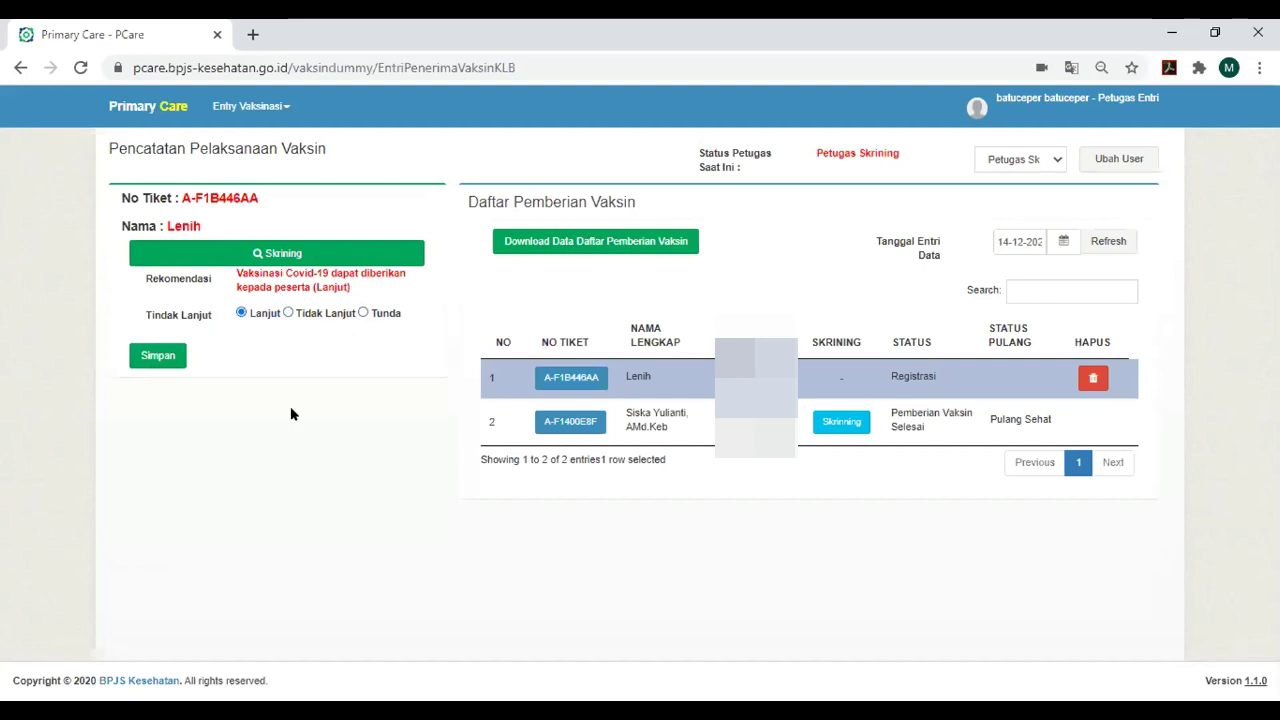
left_click(157, 357)
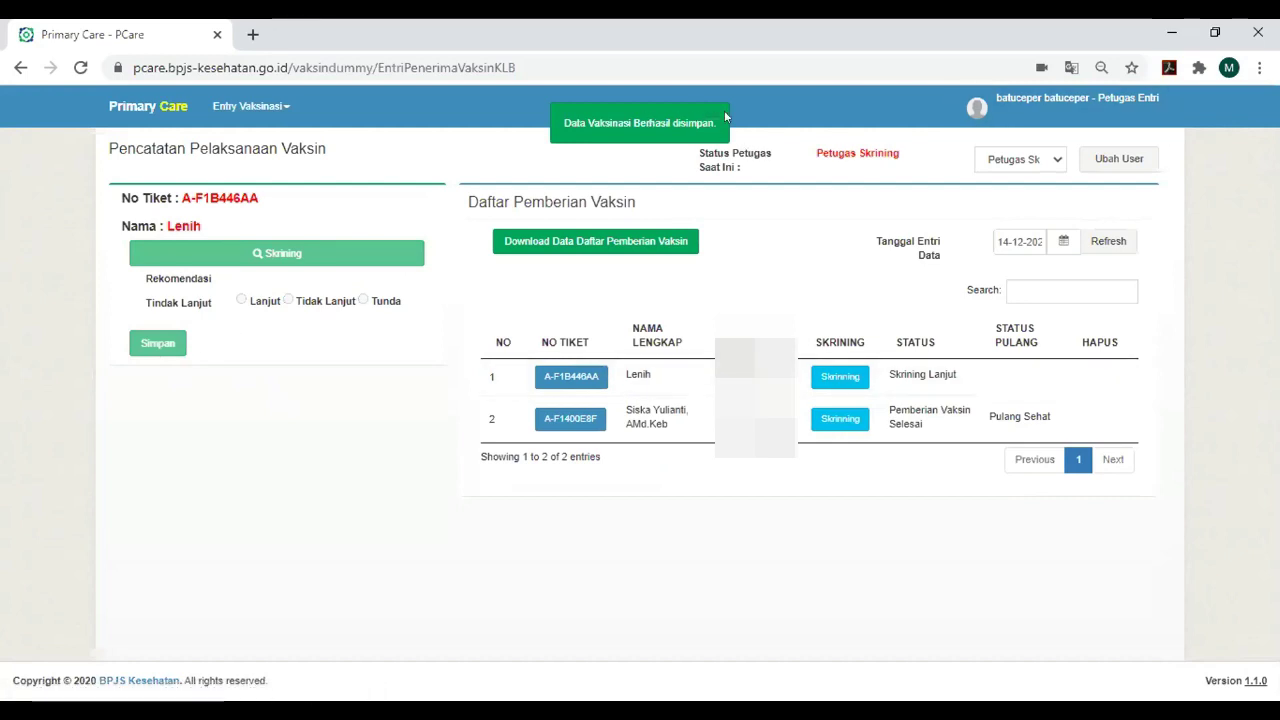
left_click(1097, 243)
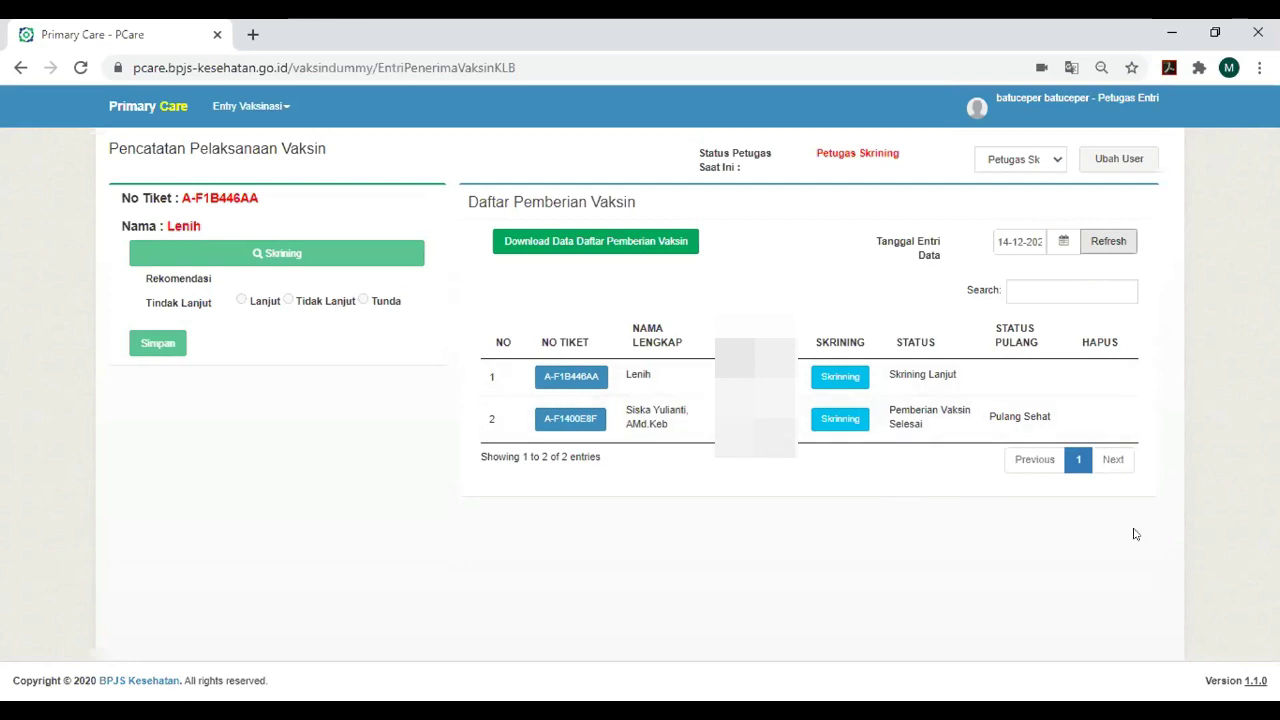
- Change the officer role to Petugas Vaksinasi and confirm the counter change
left_click(1052, 163)
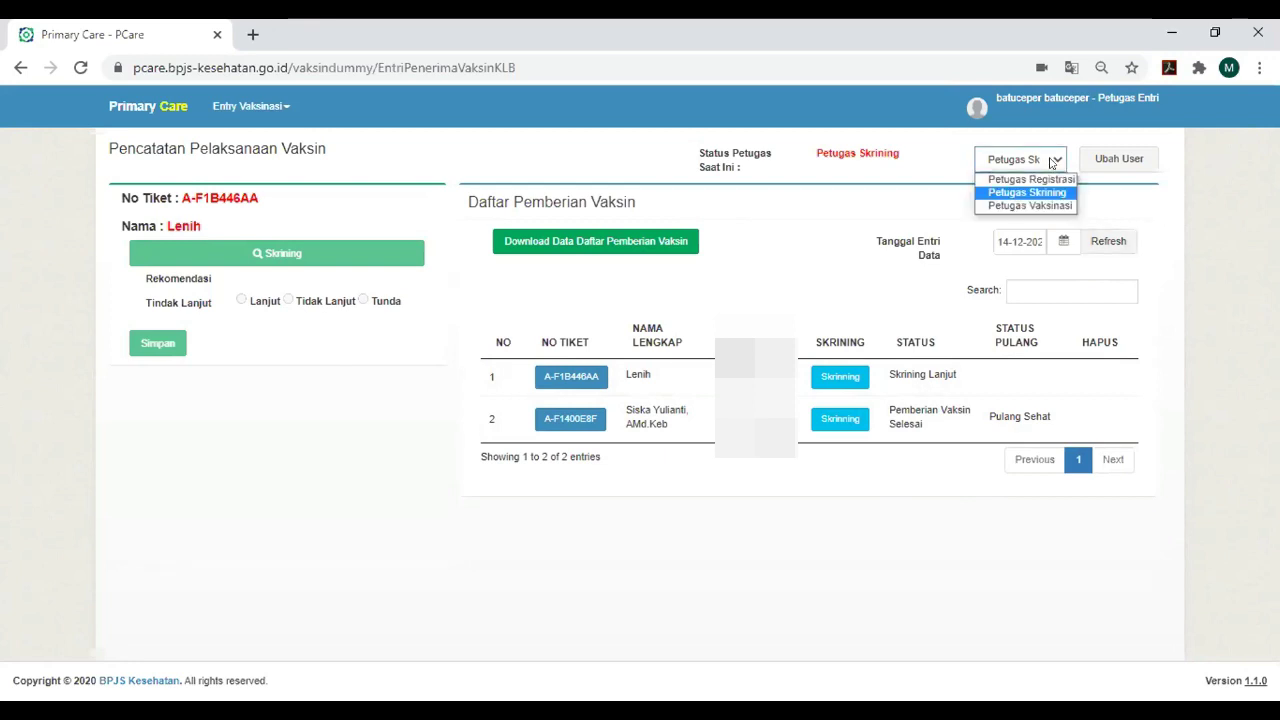
left_click(1040, 207)
left_click(1115, 159)
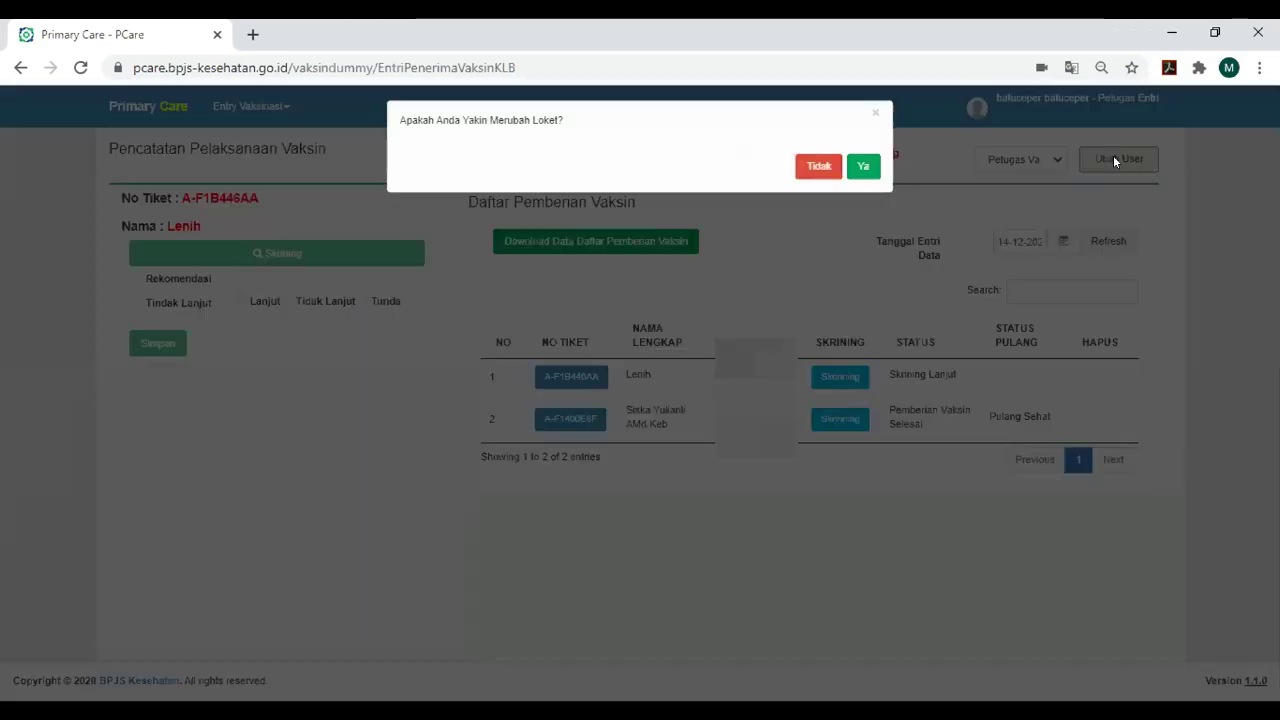
left_click(863, 178)
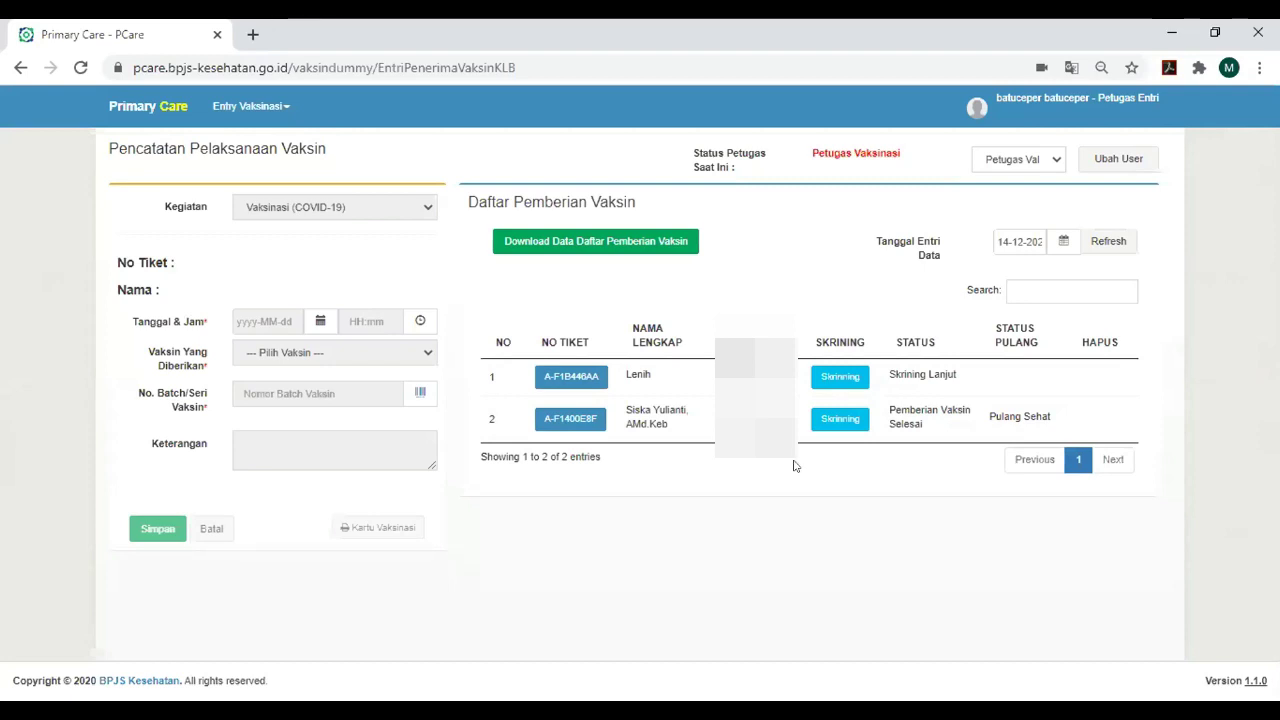
- Load the screened recipient from the first row into the vaccination form and check the vaccination time selector
left_click(577, 379)
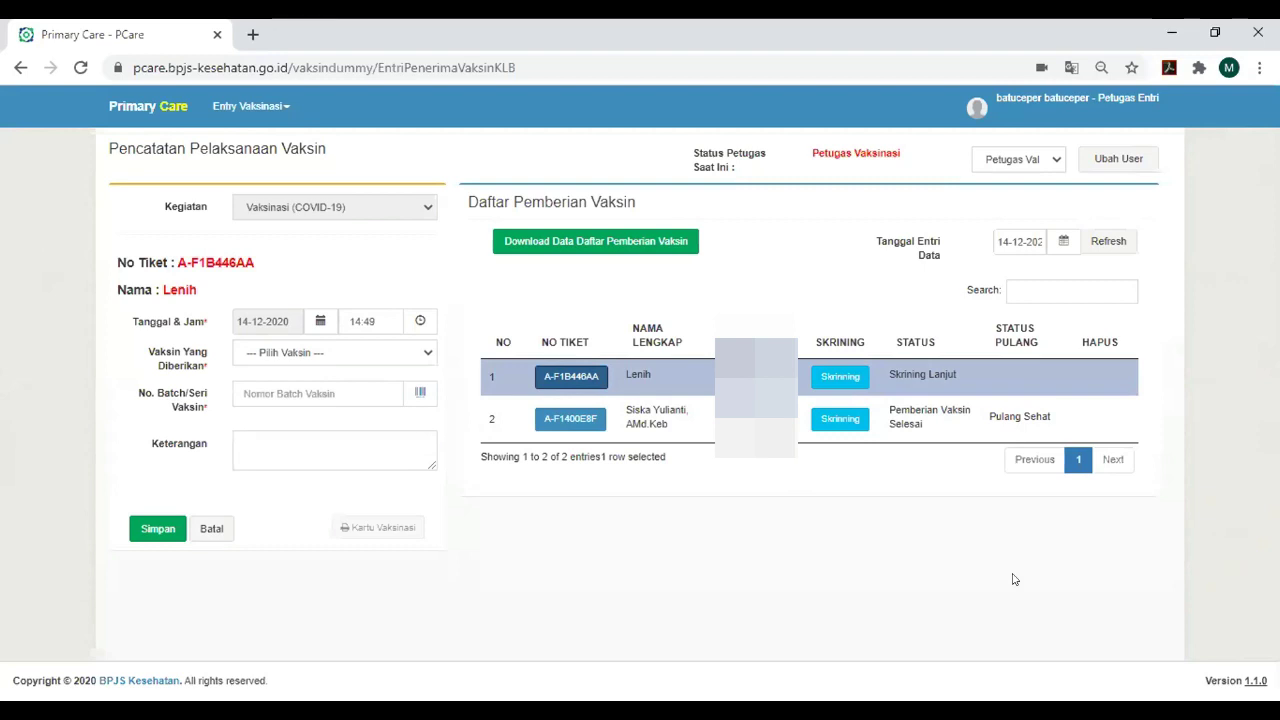
left_click(383, 314)
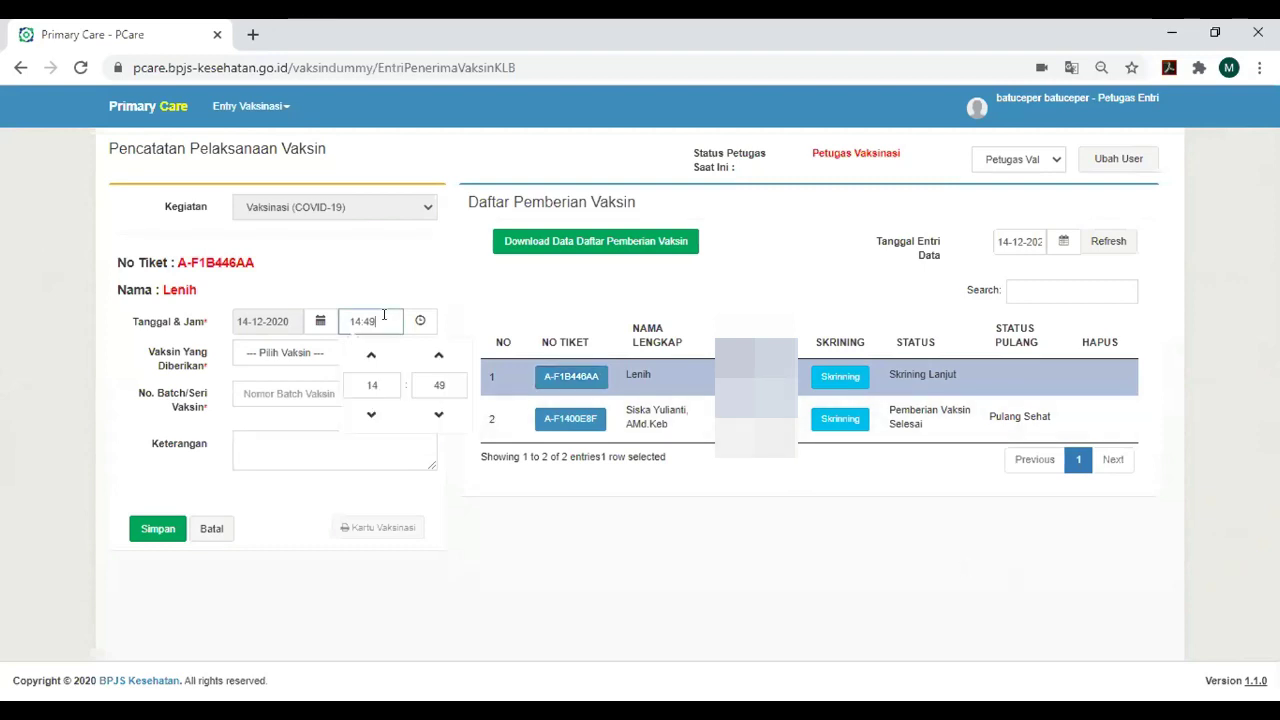
left_click(414, 251)
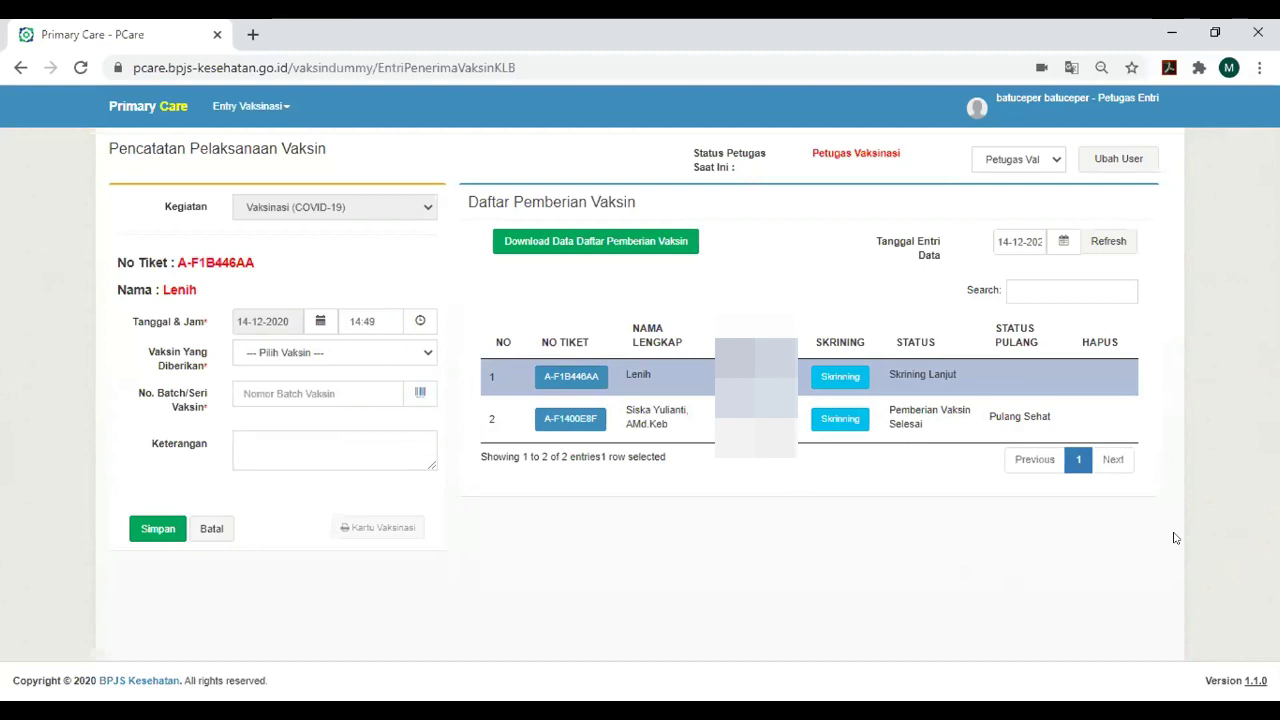
- Check the vaccination time and choose Vaksin Sinovac as the vaccine given
left_click(372, 320)
left_click_drag(388, 316, 341, 316)
left_click(720, 527)
left_click(390, 356)
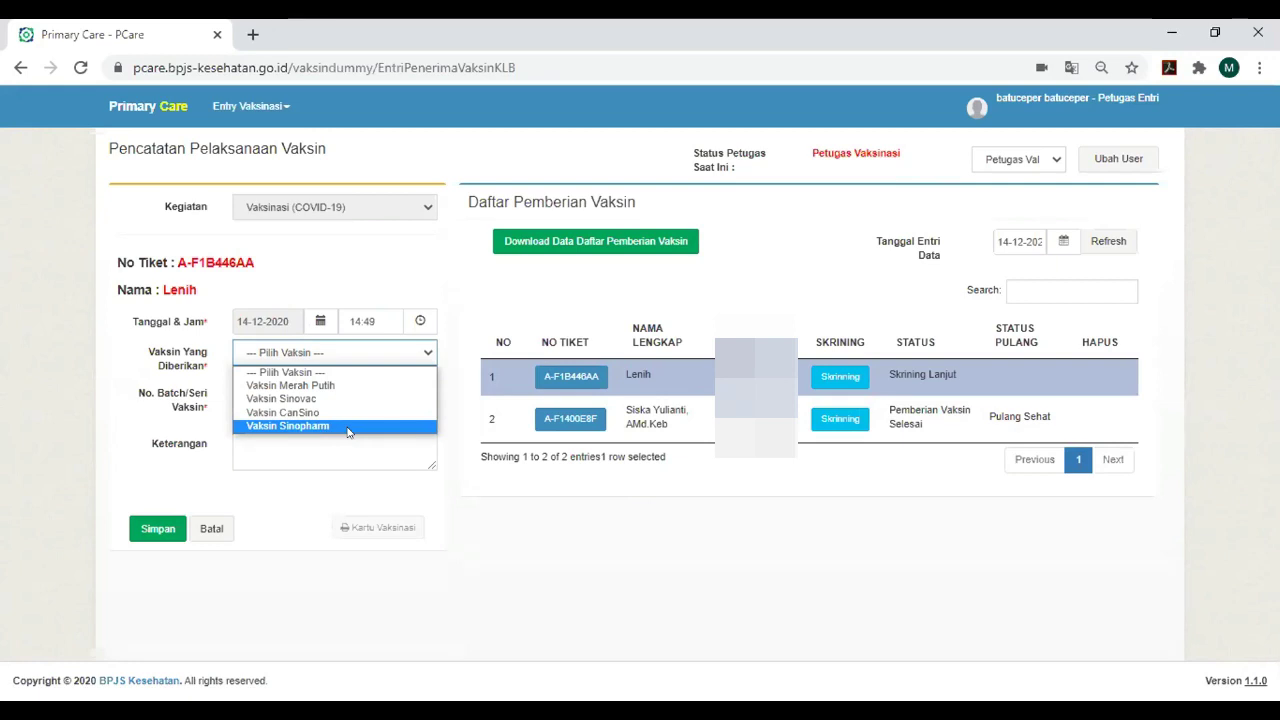
left_click(365, 402)
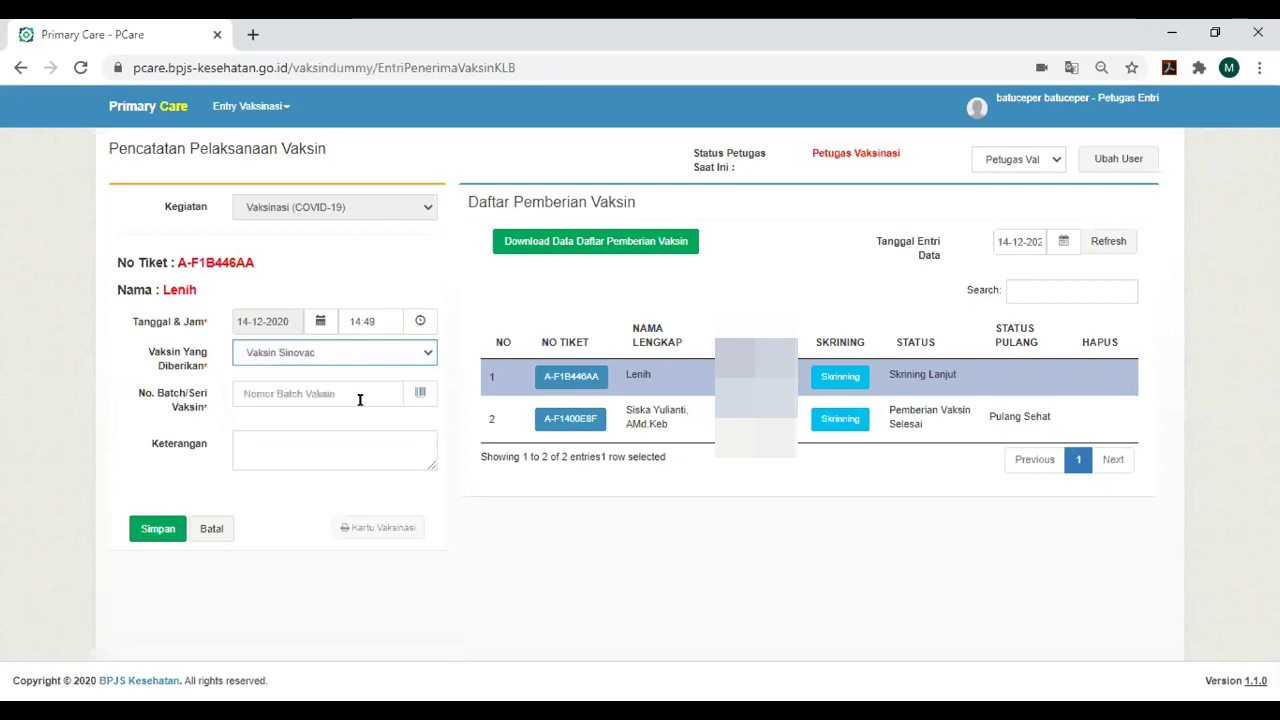
- Open the batch number code scanner, choose the BAR code label, and check the camera choices
left_click(365, 393)
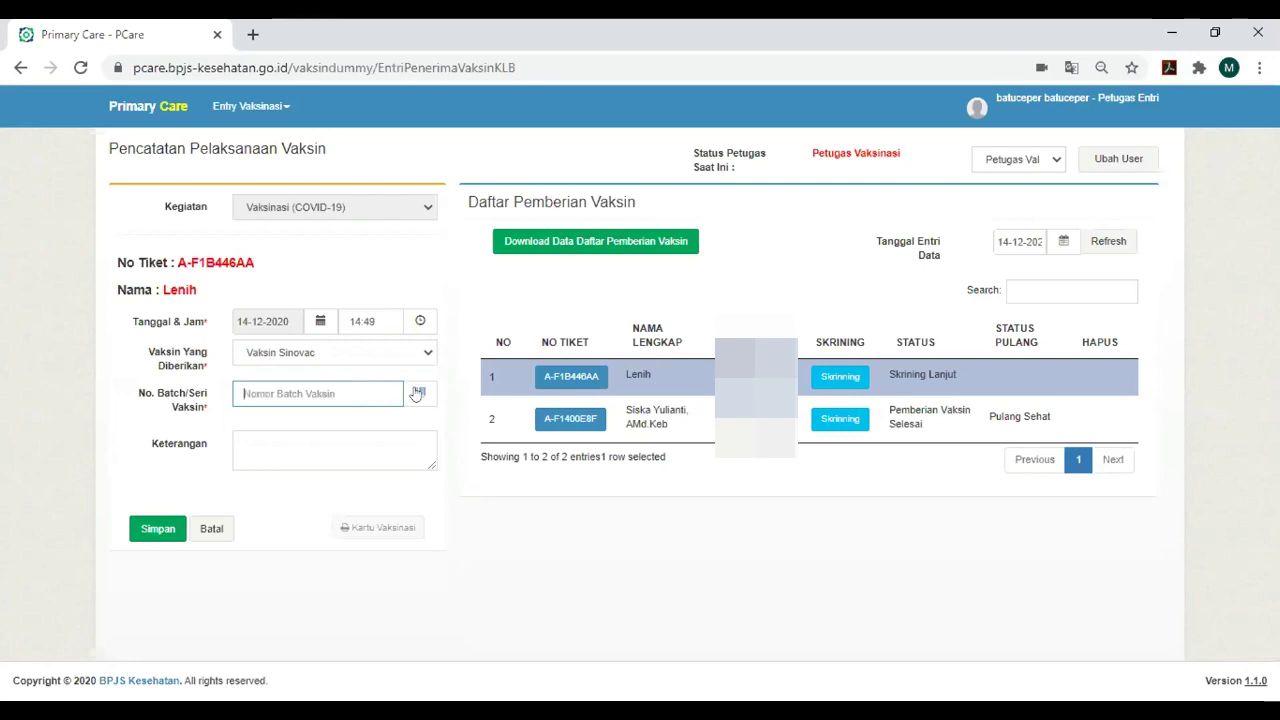
left_click(417, 393)
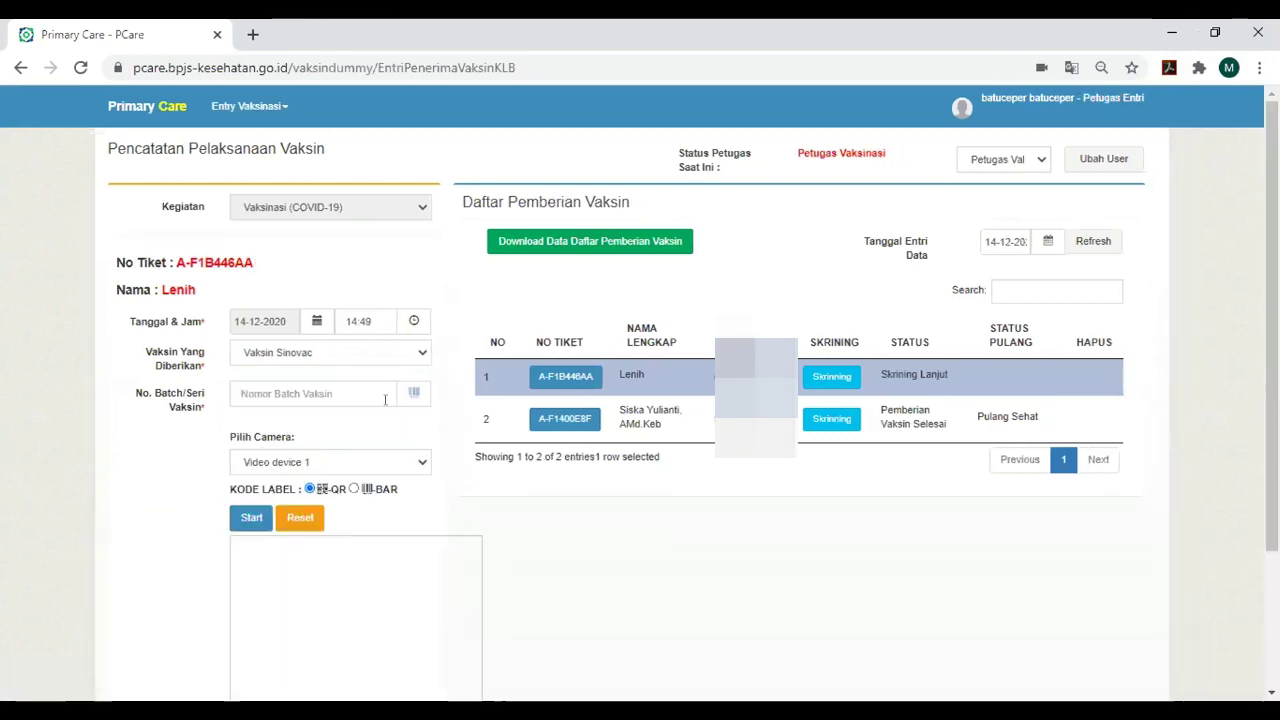
left_click(353, 489)
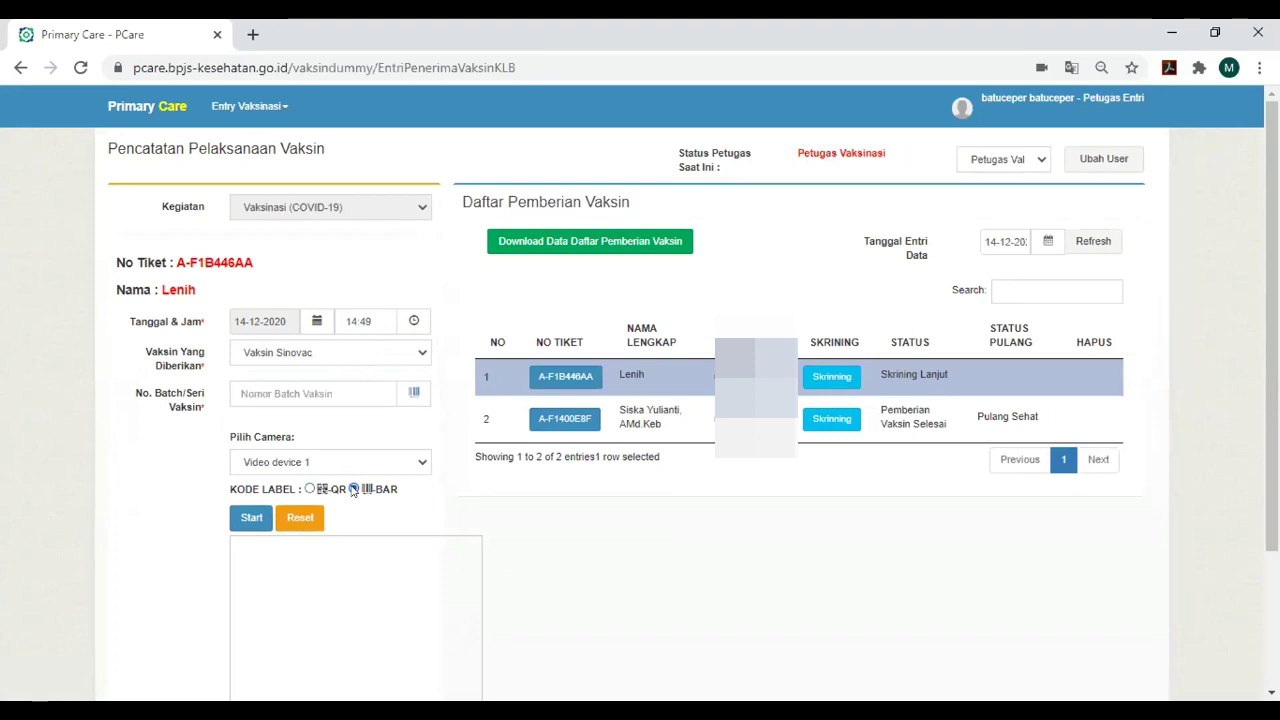
left_click(362, 466)
left_click(575, 542)
- Enter "01 sinovac" as the vaccine batch number
scroll(291, 449, "down", 1)
left_click(307, 292)
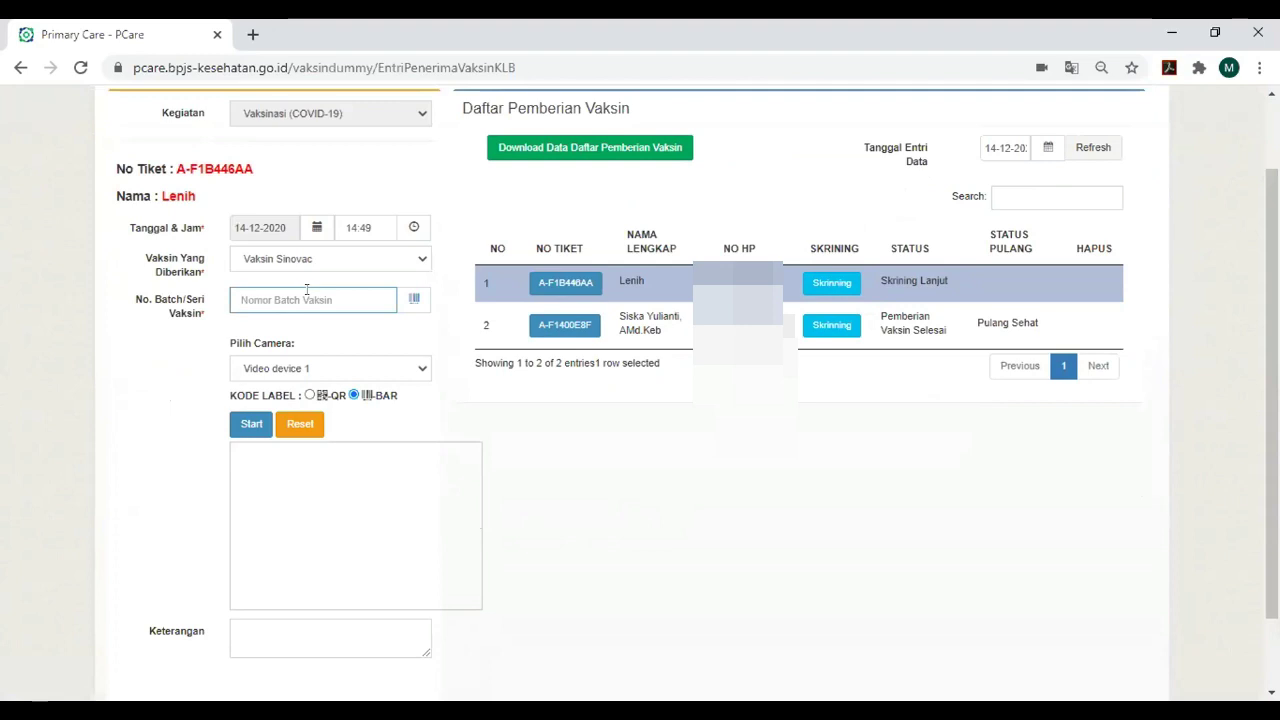
type("01 sinovac")
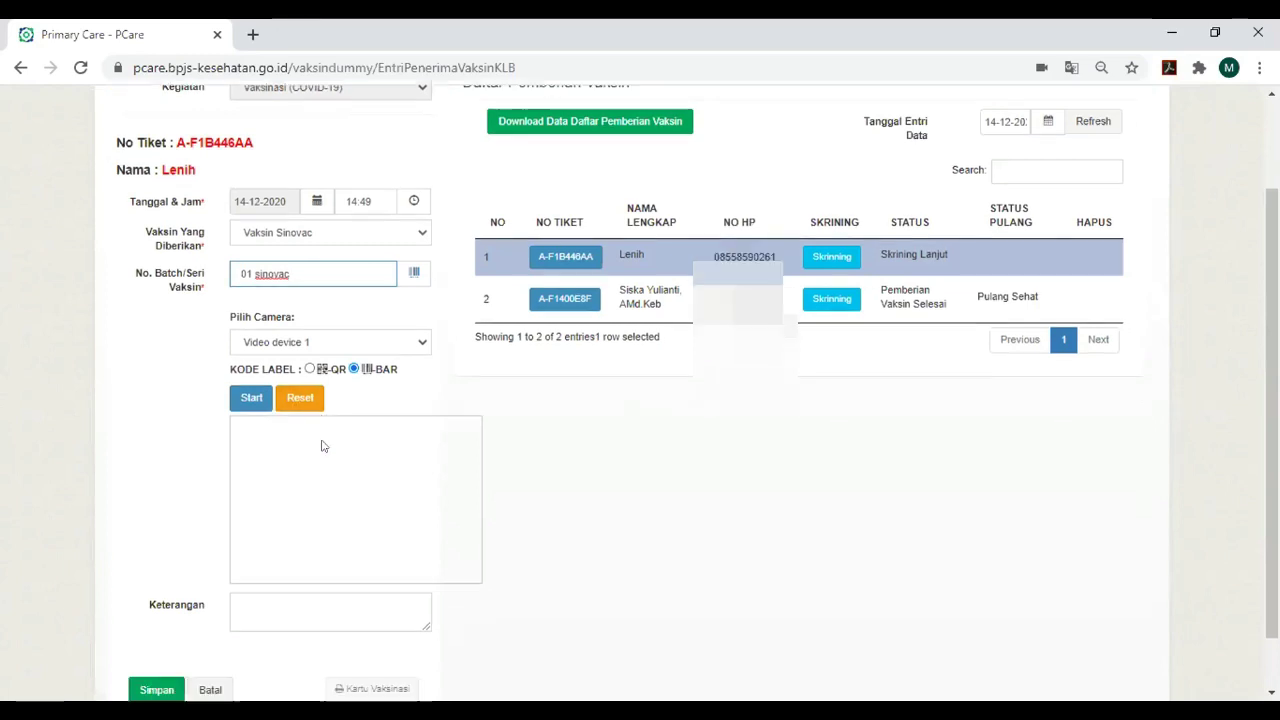
- Add the note "vaksin sudah diberikan ke 1" to the vaccination entry
scroll(320, 443, "down", 2)
left_click(283, 541)
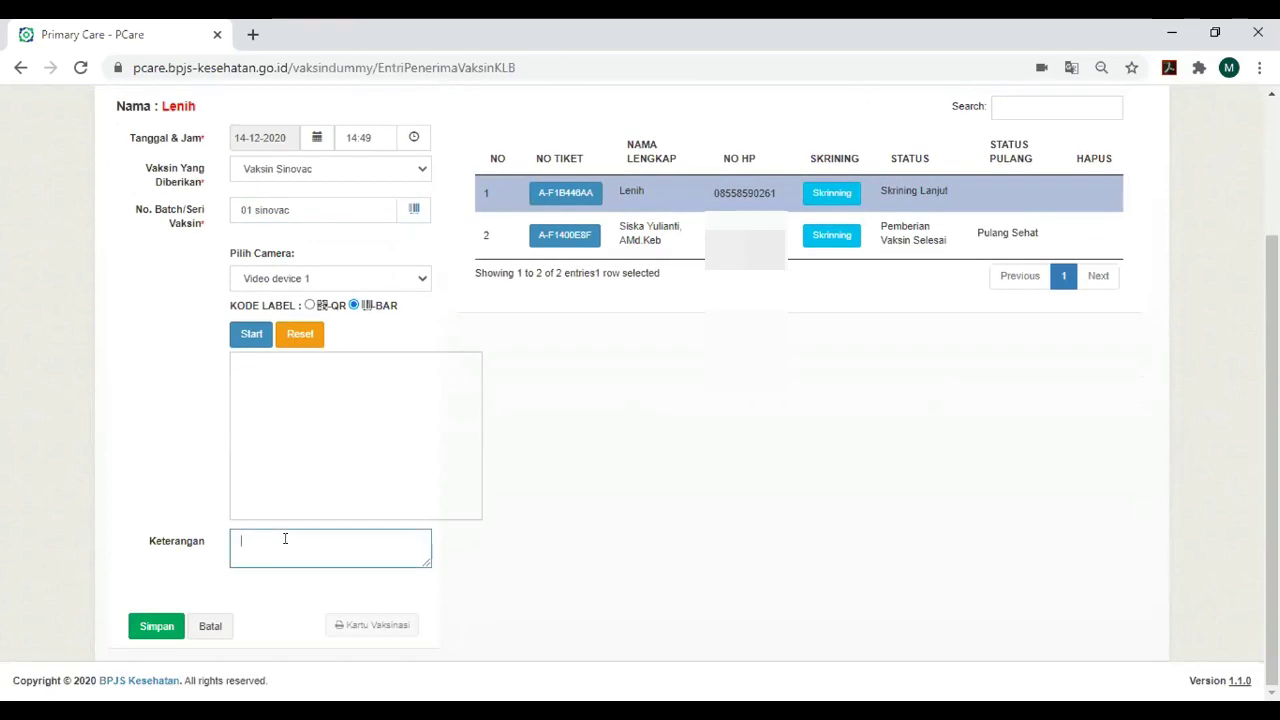
type("vak")
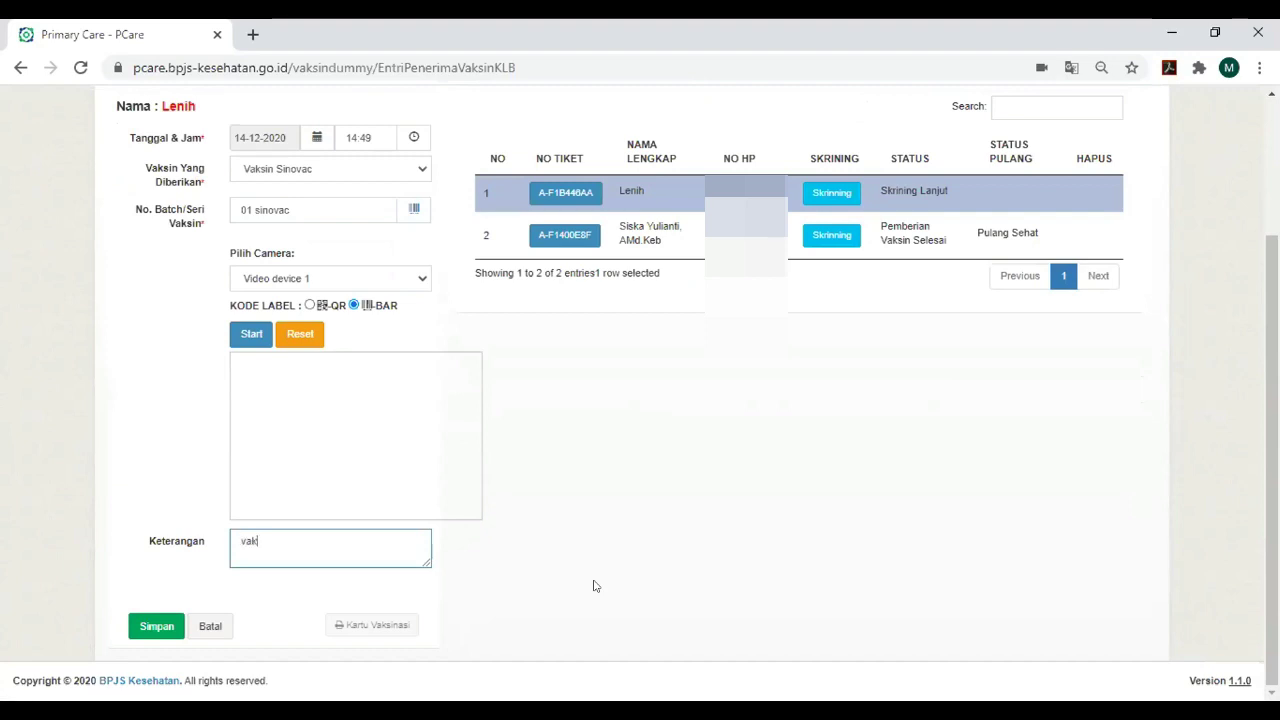
type("sin sudah diberikan")
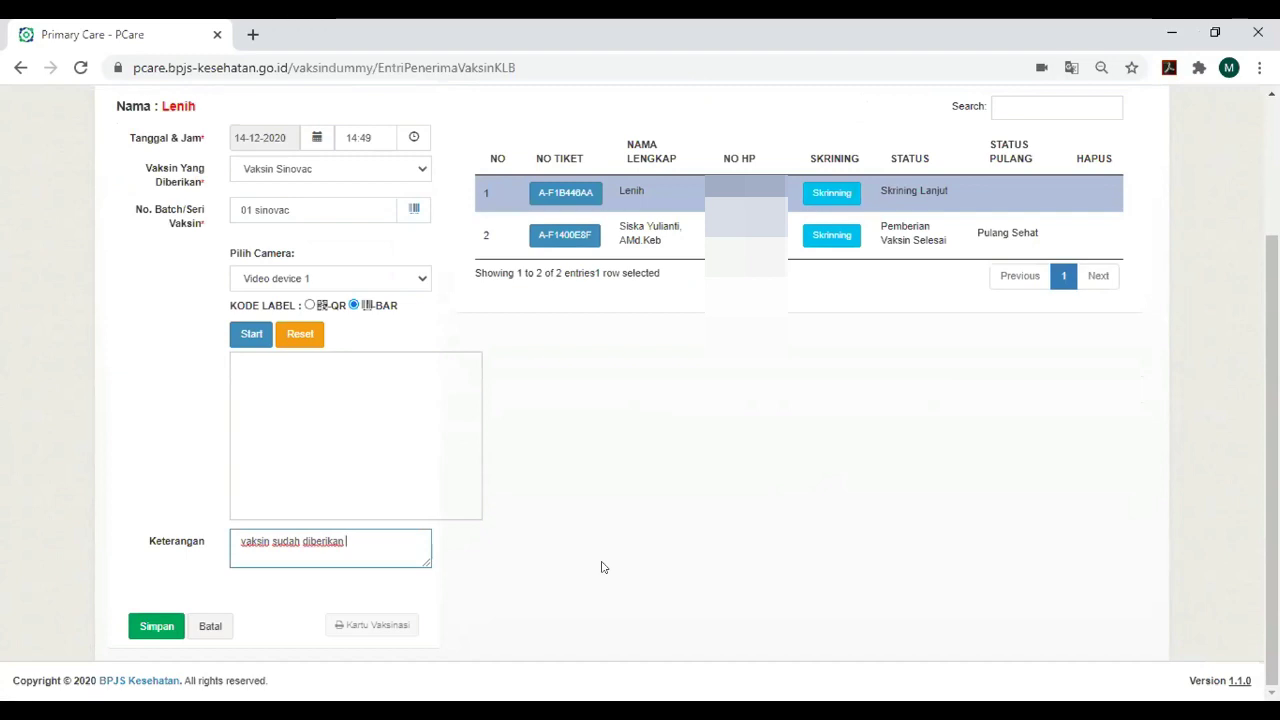
type(" ke 1")
- Save the completed vaccination data and refresh the list of vaccine recipients
scroll(338, 552, "up", 1)
scroll(338, 552, "up", 1)
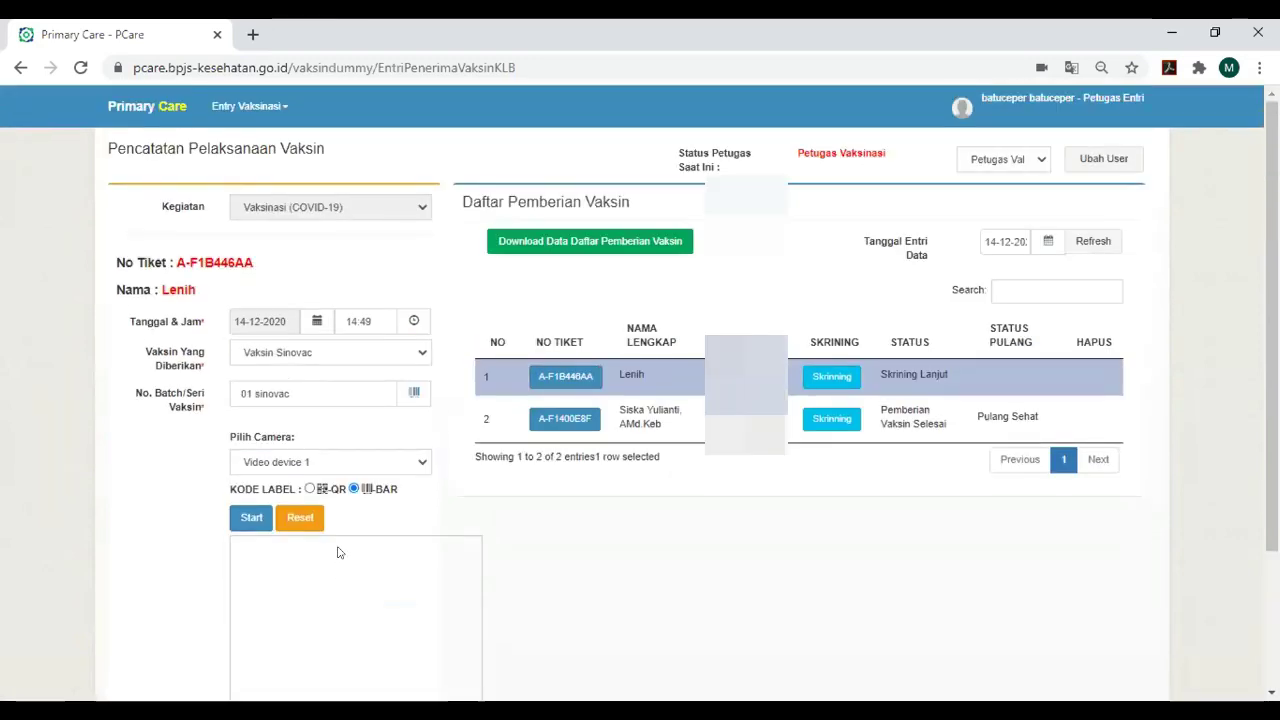
scroll(338, 552, "down", 2)
left_click(134, 626)
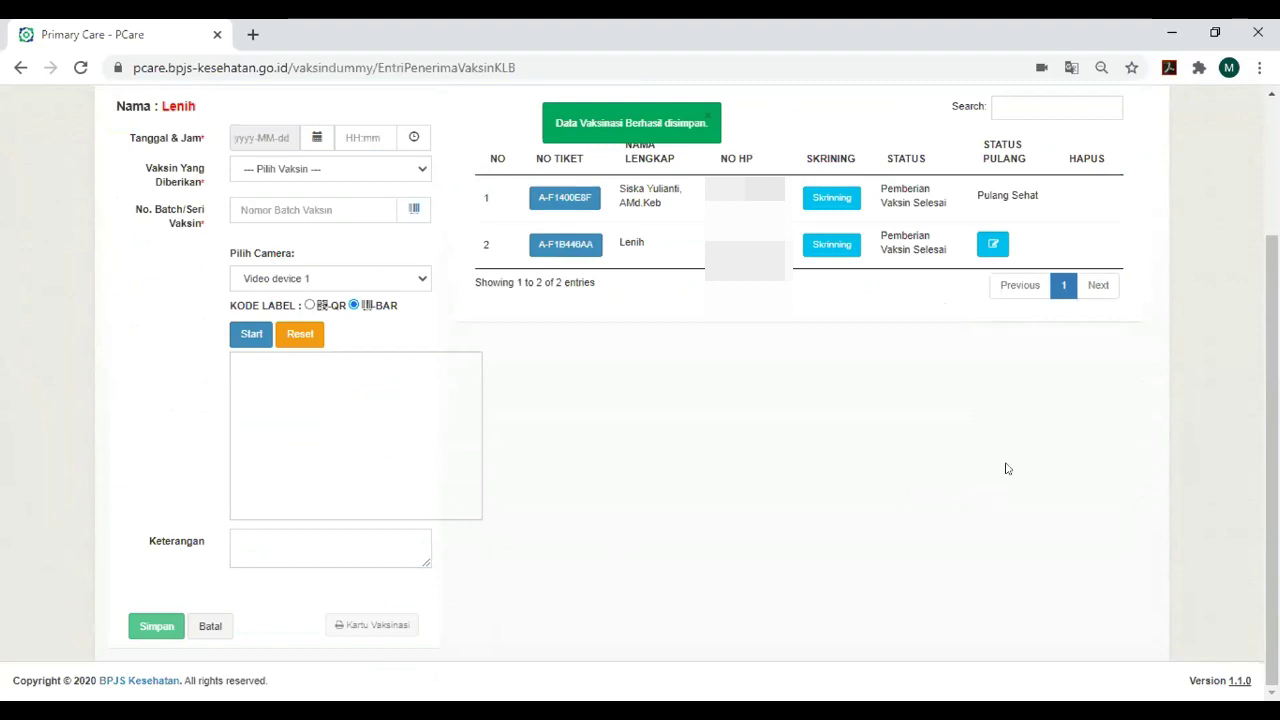
scroll(1003, 466, "up", 2)
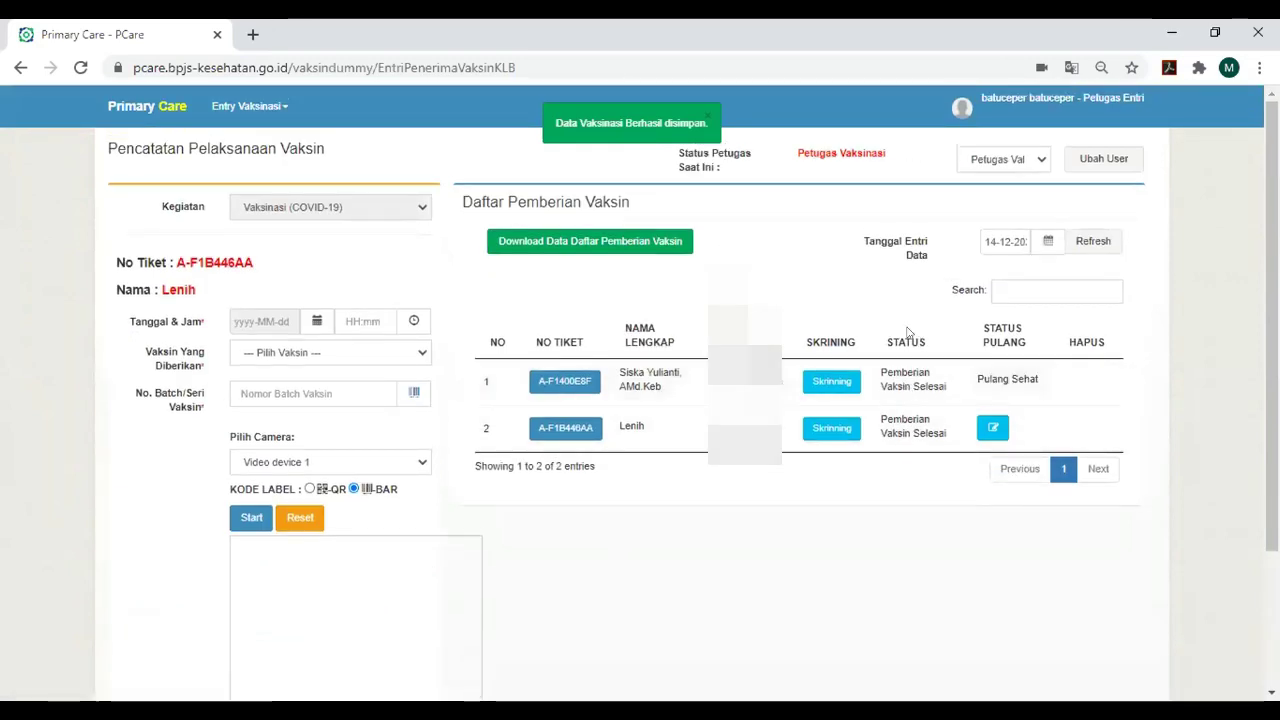
left_click(1092, 242)
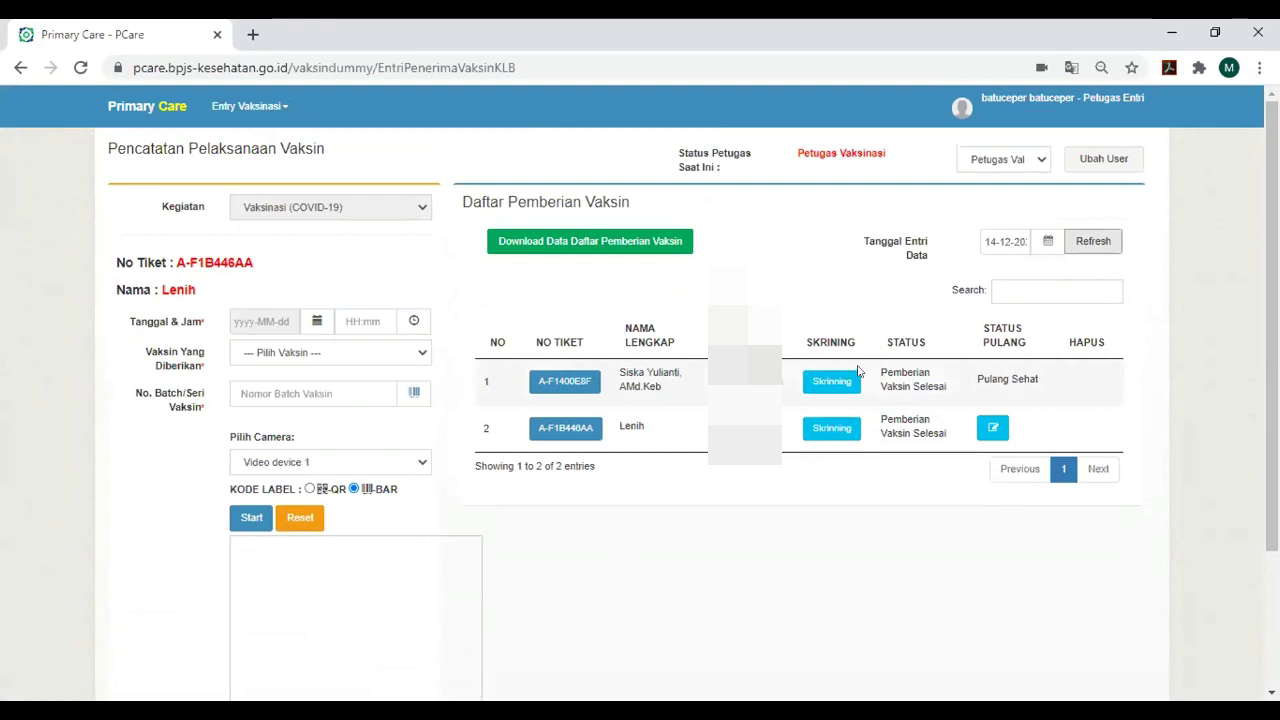
- View the vaccination record and vaccine history of the first recipient, and of the second recipient in the list
left_click(561, 380)
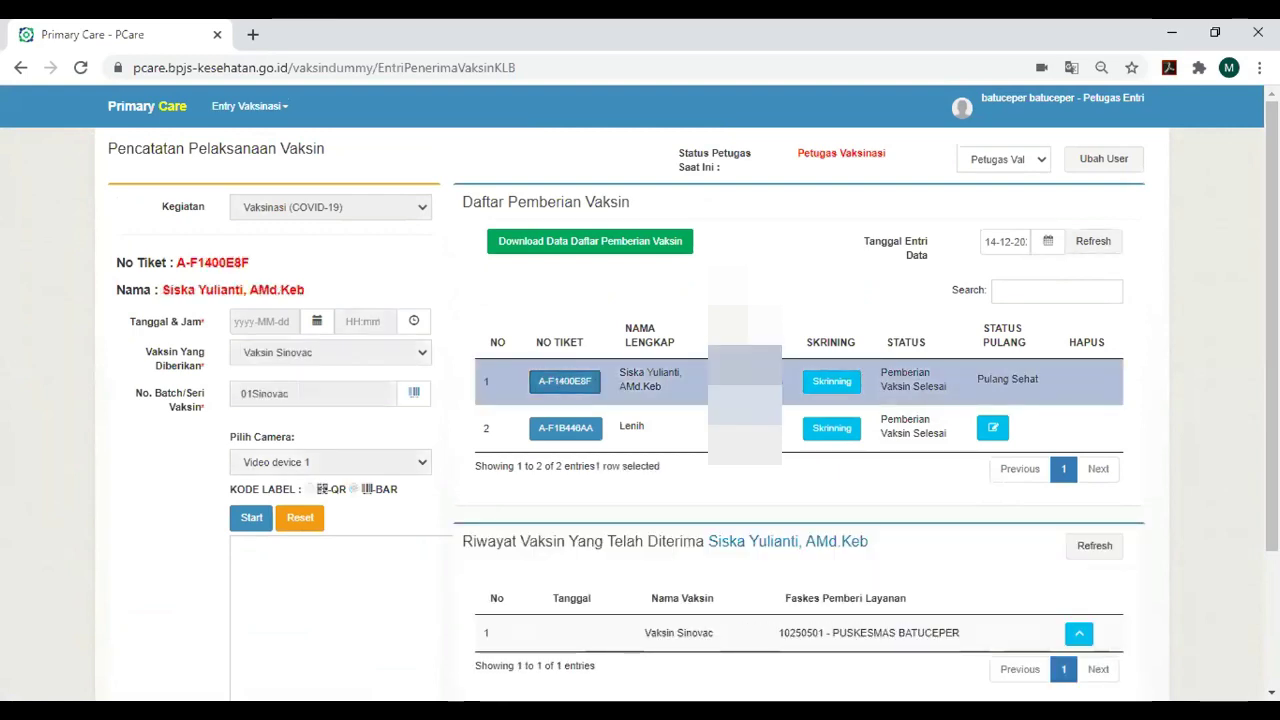
scroll(1238, 584, "down", 2)
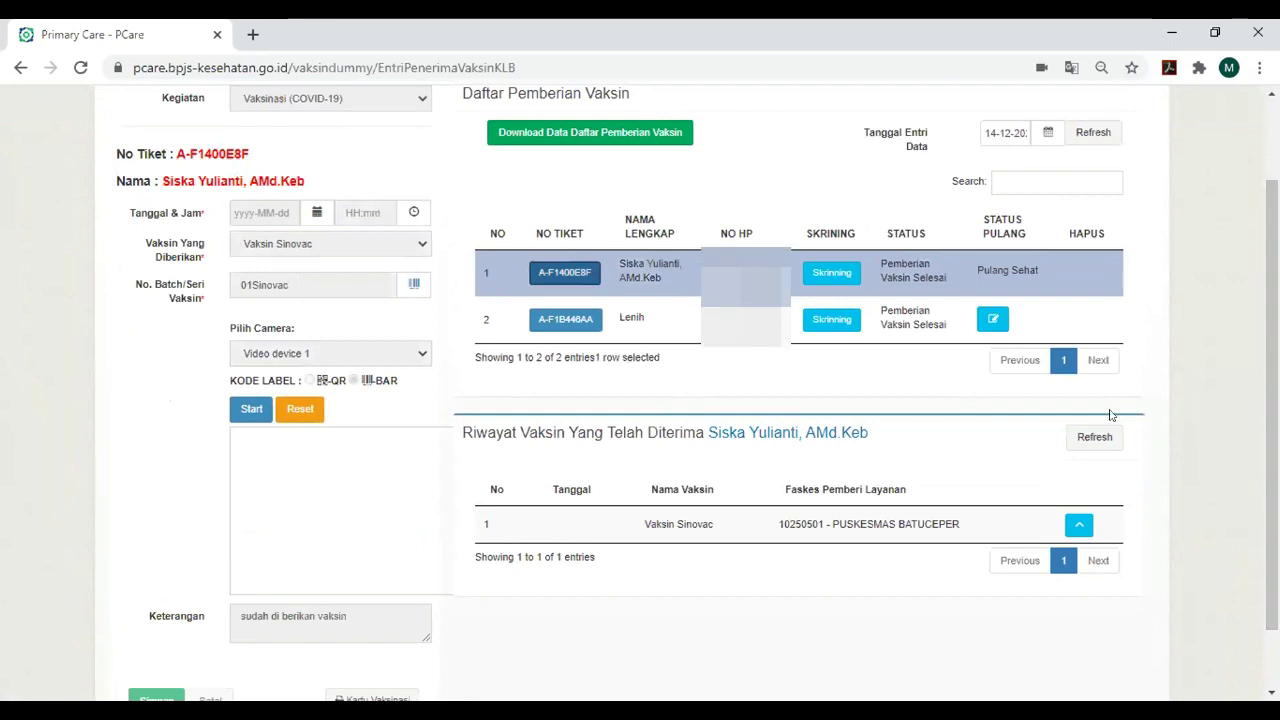
left_click(566, 322)
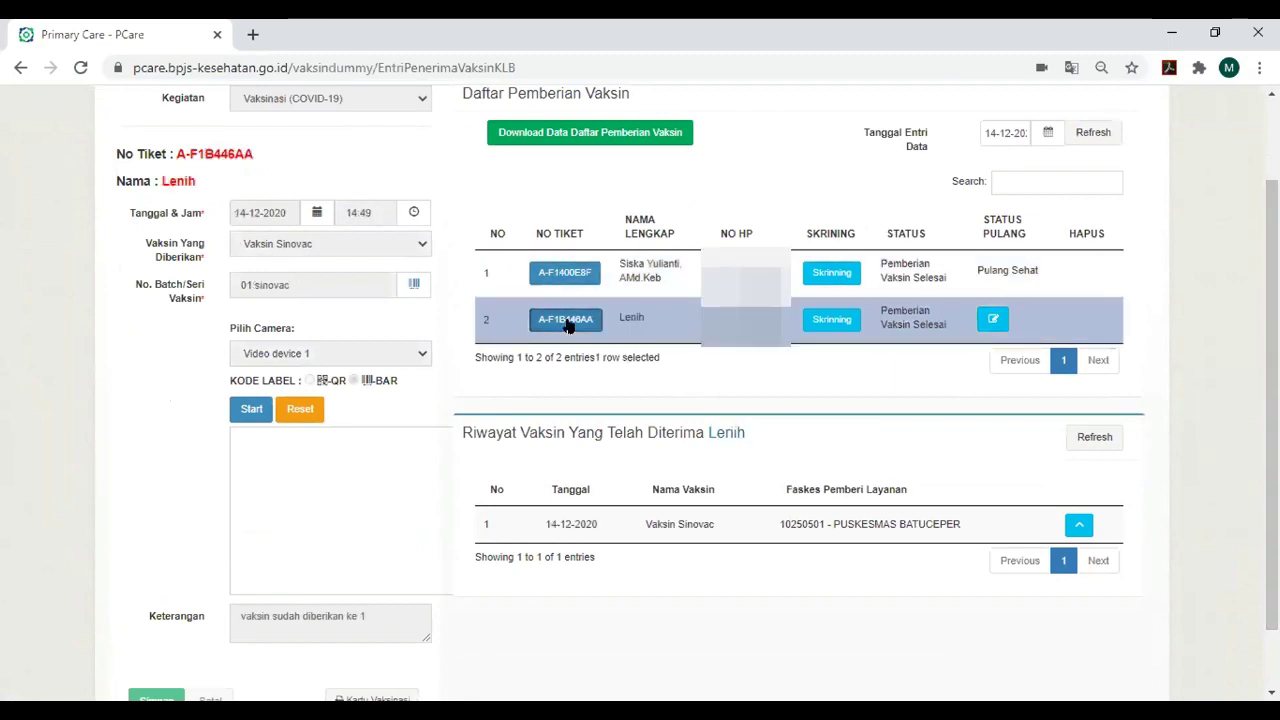
- Set the second recipient's discharge status by answering Tidak to the KIPI question
left_click(994, 319)
left_click(565, 318)
left_click(565, 318)
left_click(990, 318)
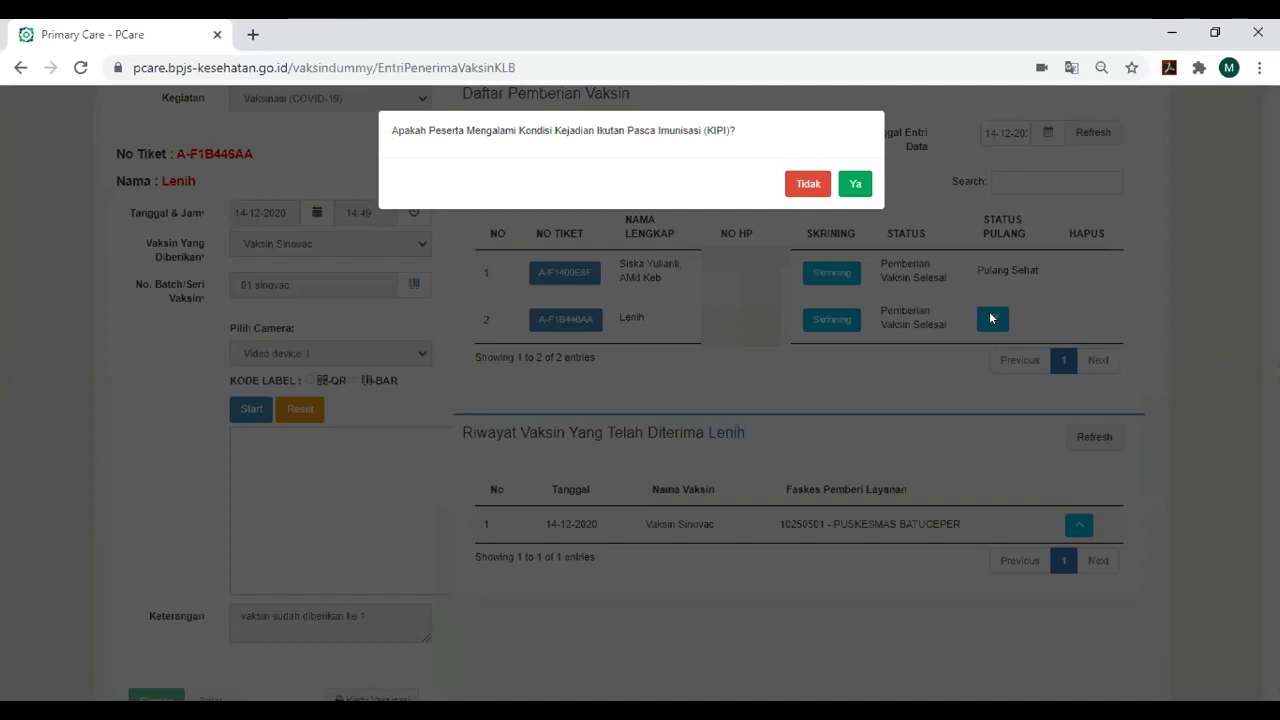
left_click(805, 184)
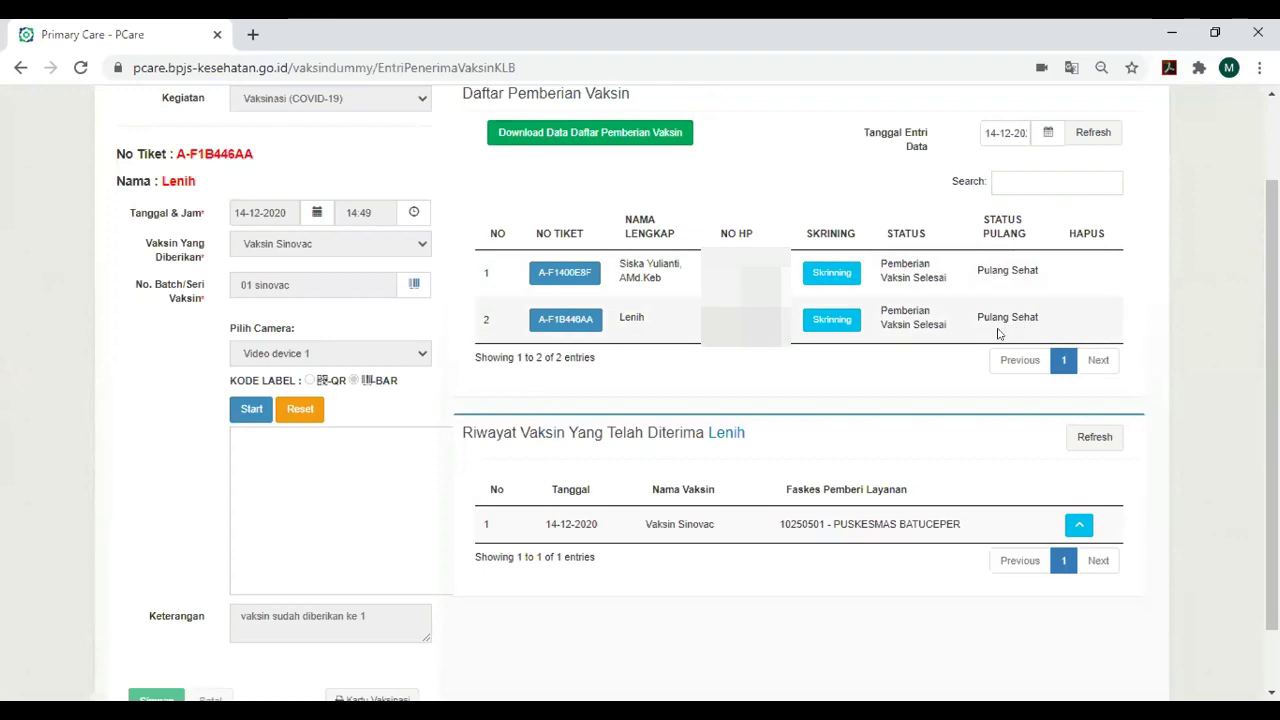
- Generate the second recipient's Kartu Vaksinasi and open the resulting PDF
scroll(1040, 341, "down", 2)
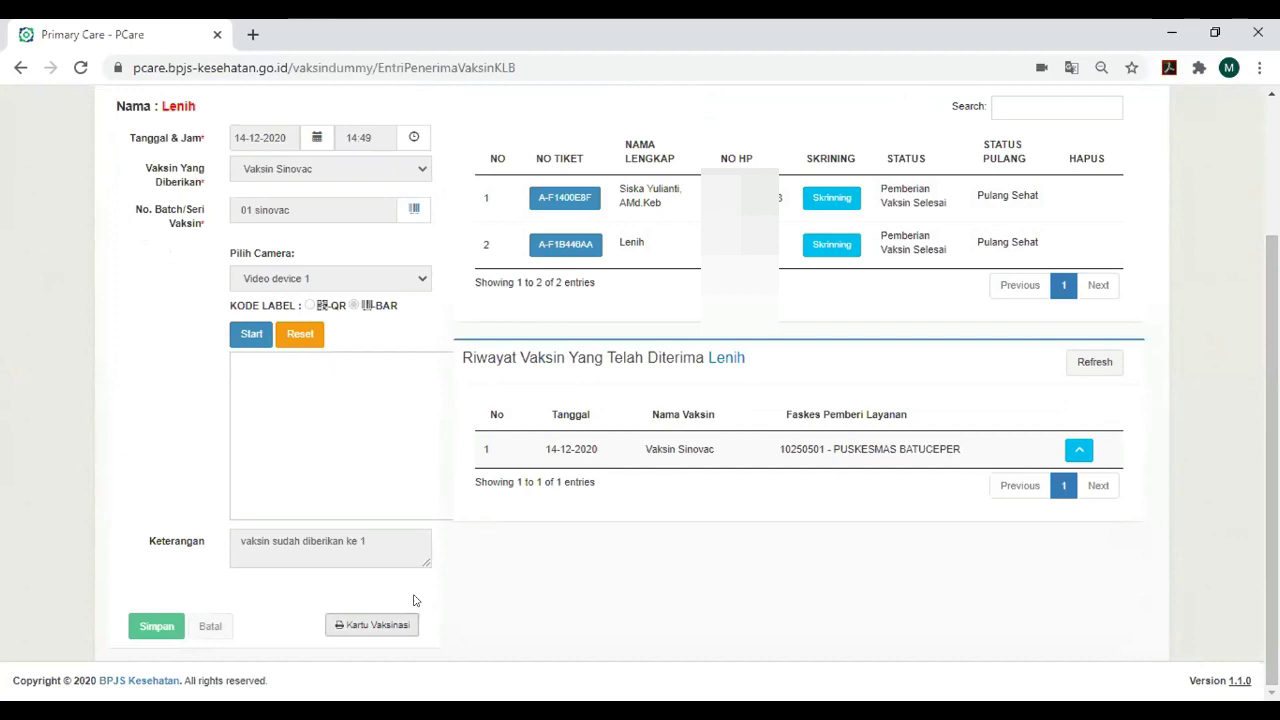
key("Tab")
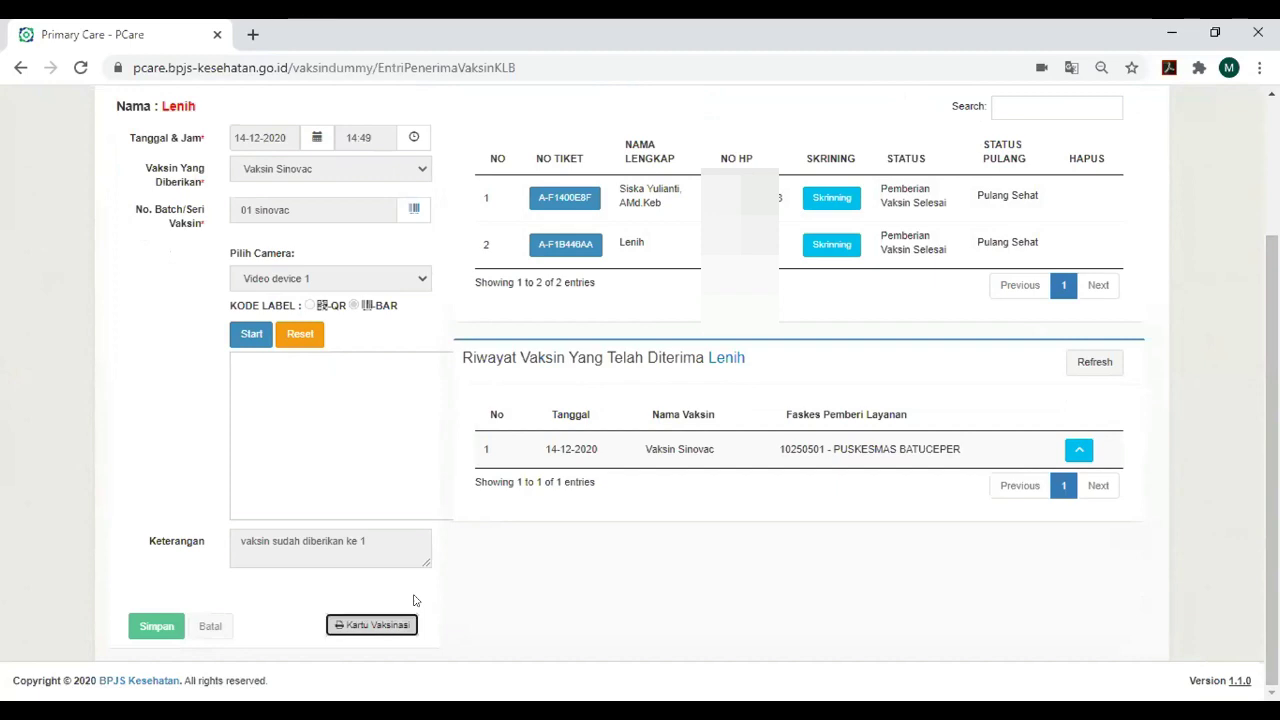
key("Return")
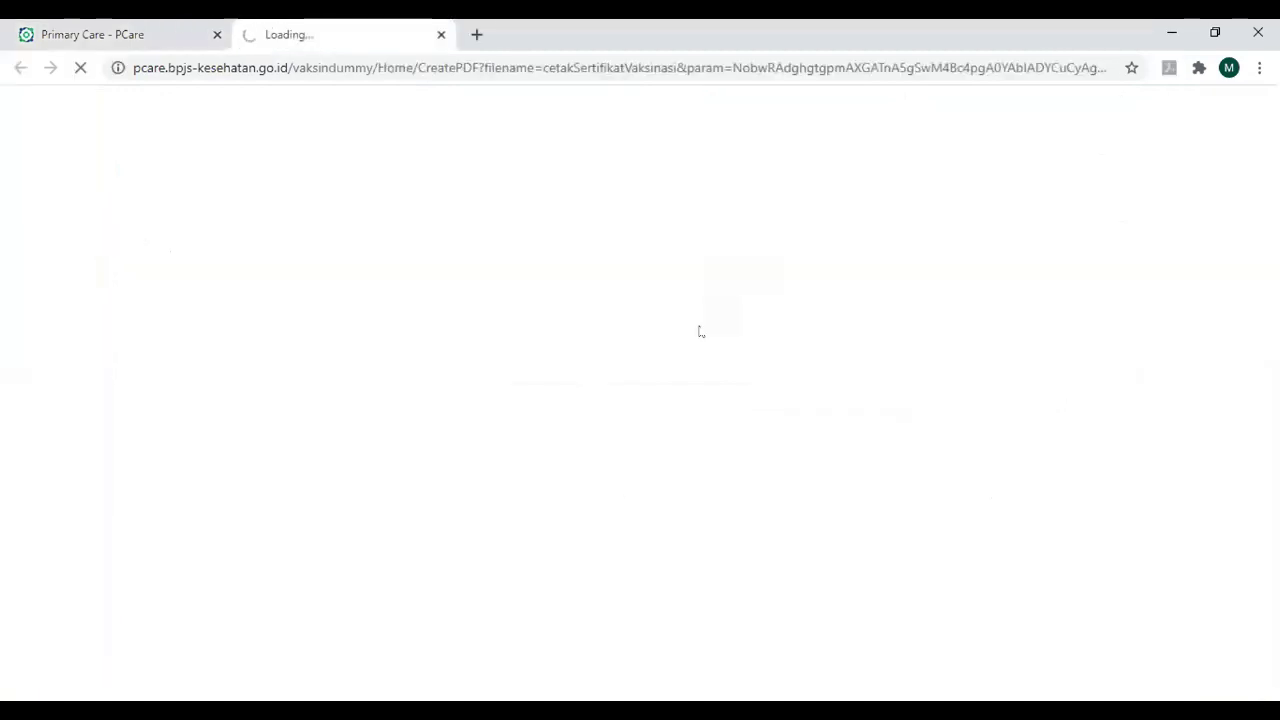
left_click(83, 23)
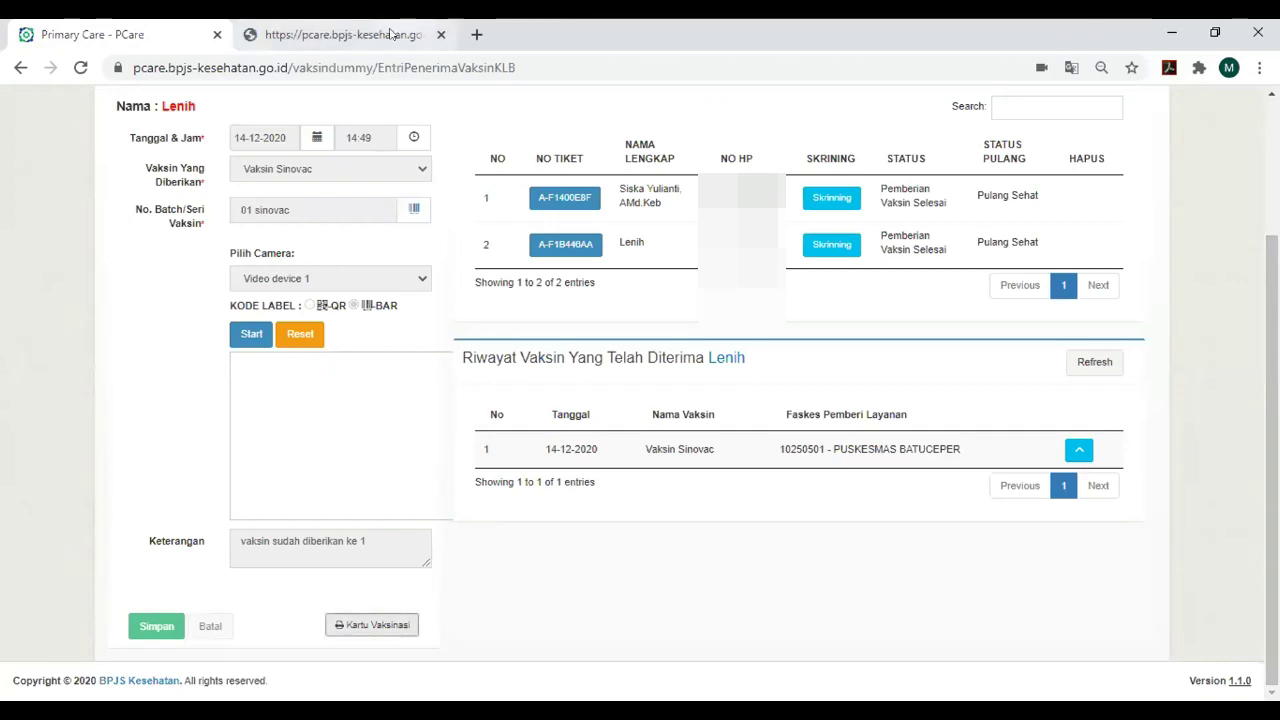
left_click(391, 35)
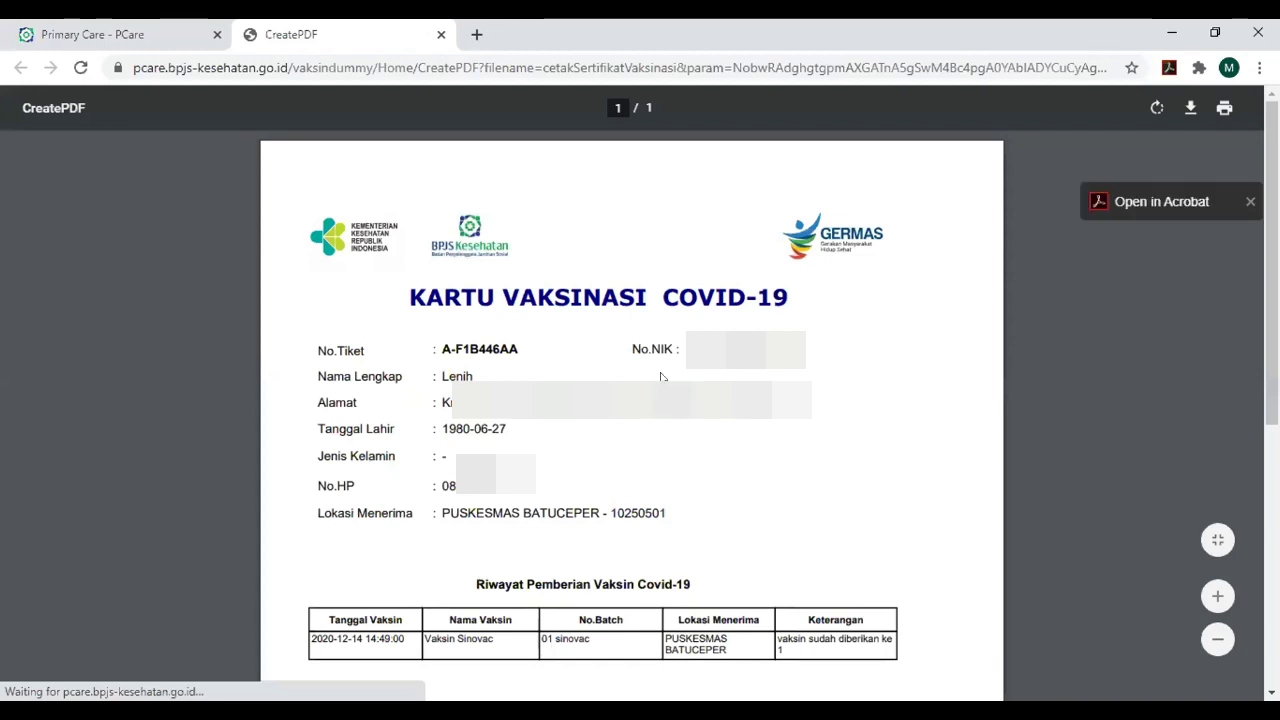
- Examine the vaccination card's recipient details, vaccine history table, and contact note for post-immunization symptoms
scroll(645, 414, "down", 1)
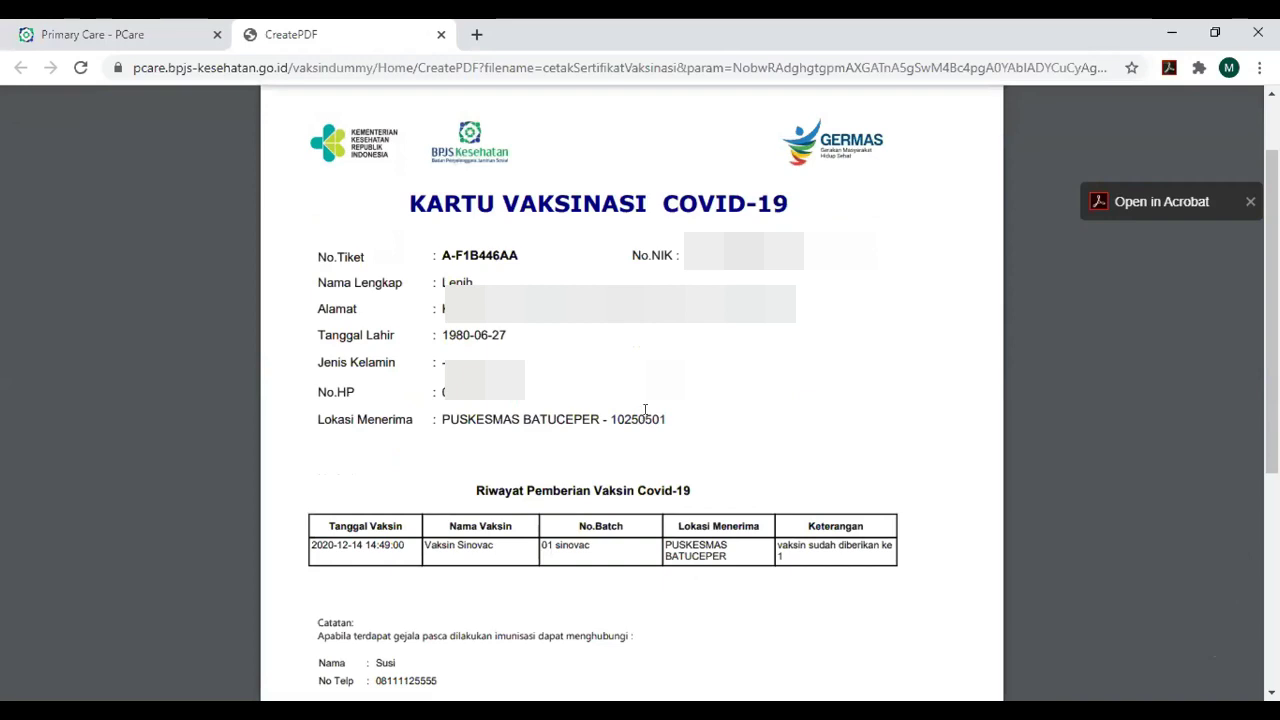
scroll(769, 354, "down", 2)
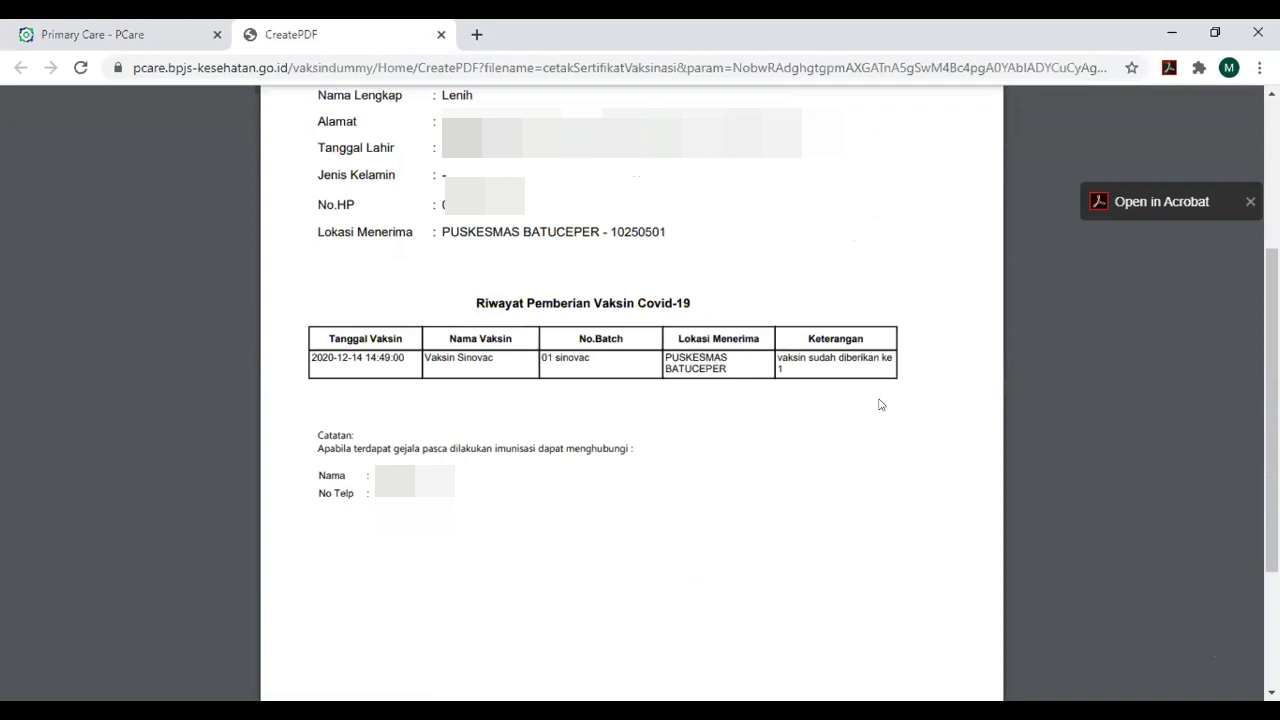
key("F5")
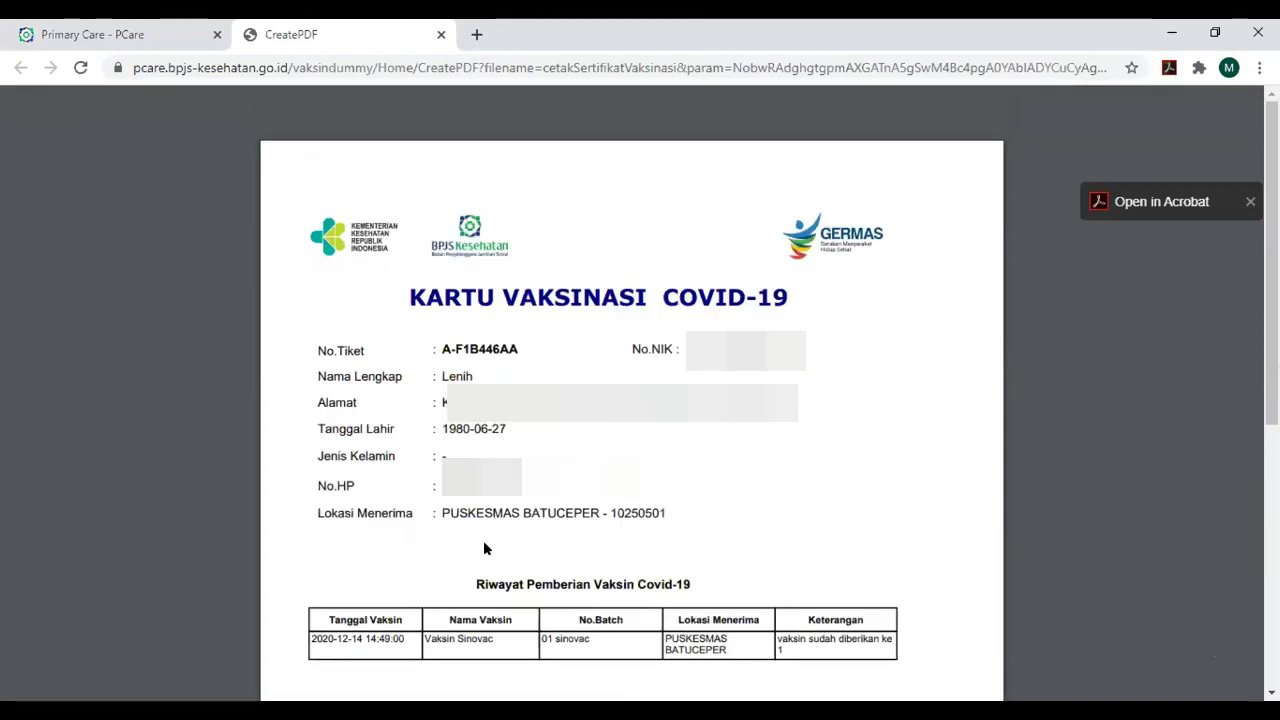
scroll(483, 545, "down", 2)
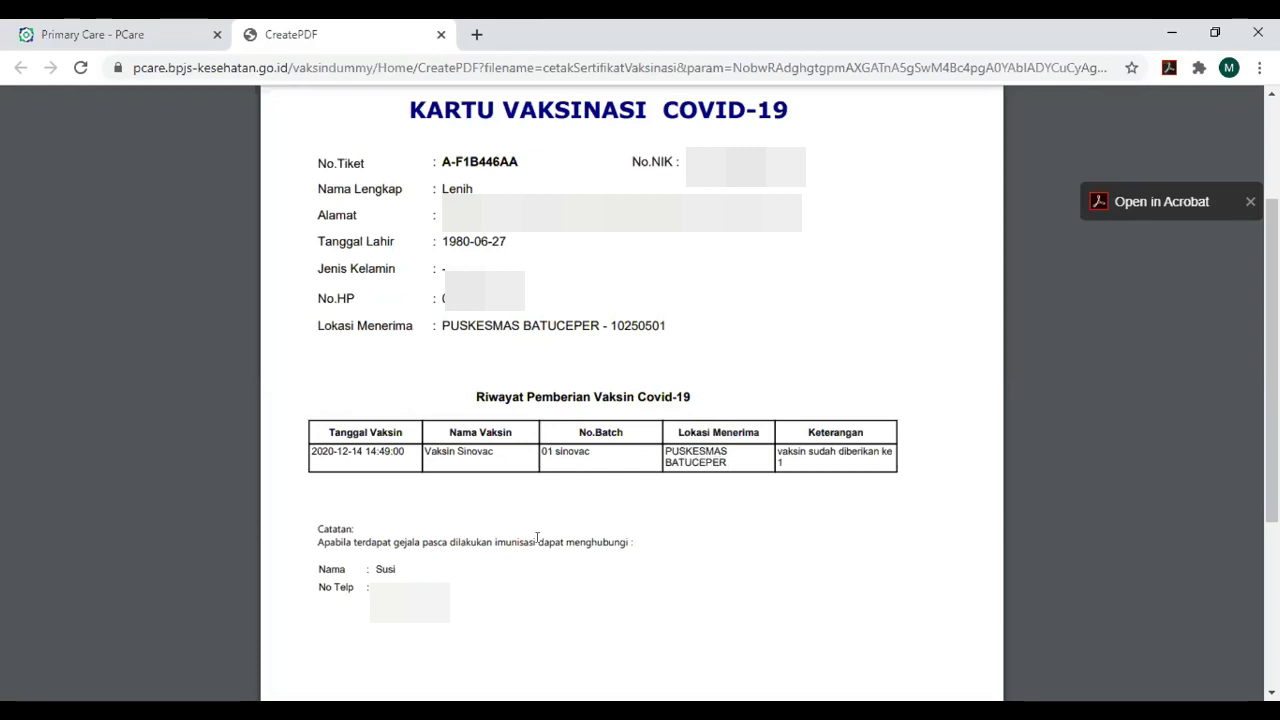
scroll(537, 538, "down", 2)
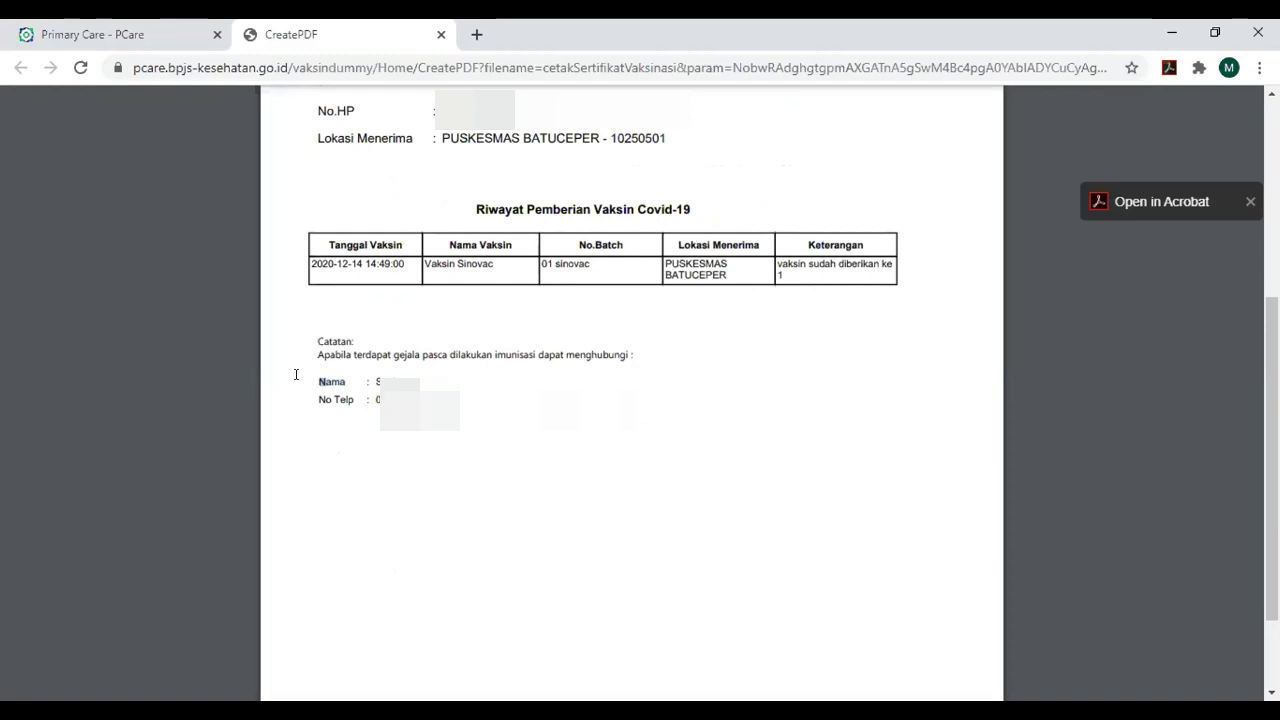
- Return to the vaccination recording page and compare the vaccine histories of the two listed recipients
key("ctrl+Tab")
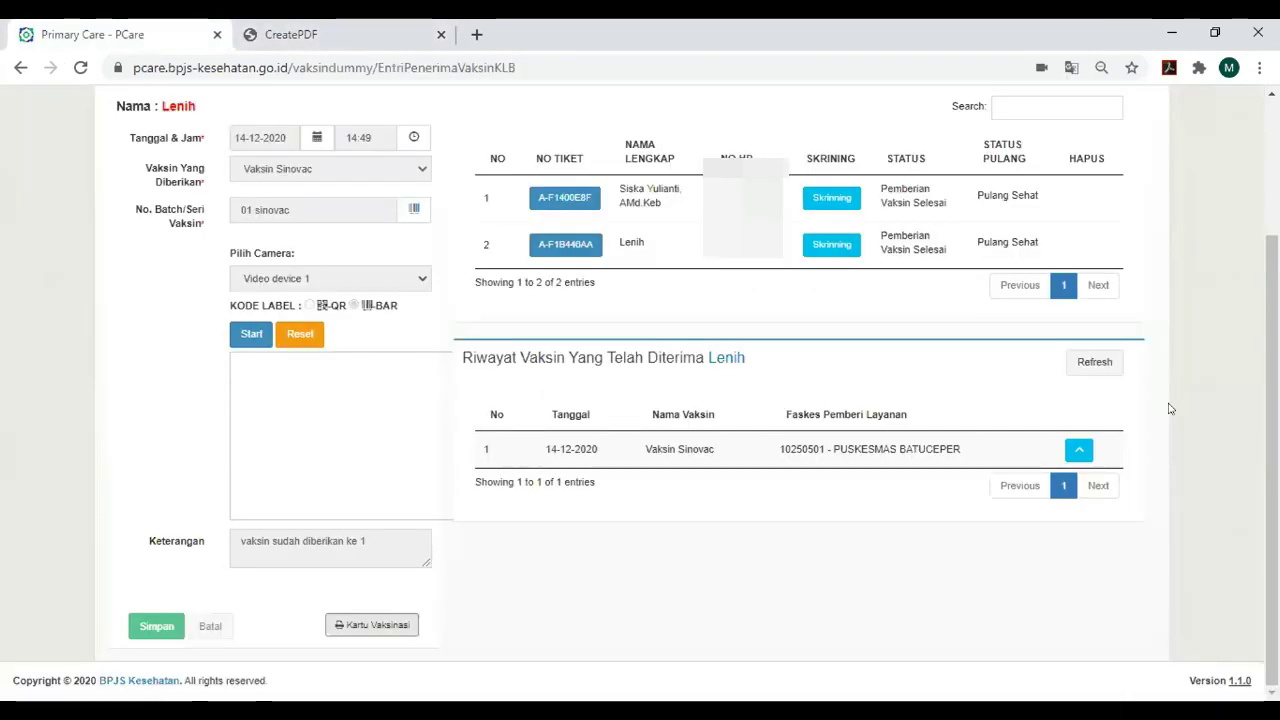
left_click(1077, 451)
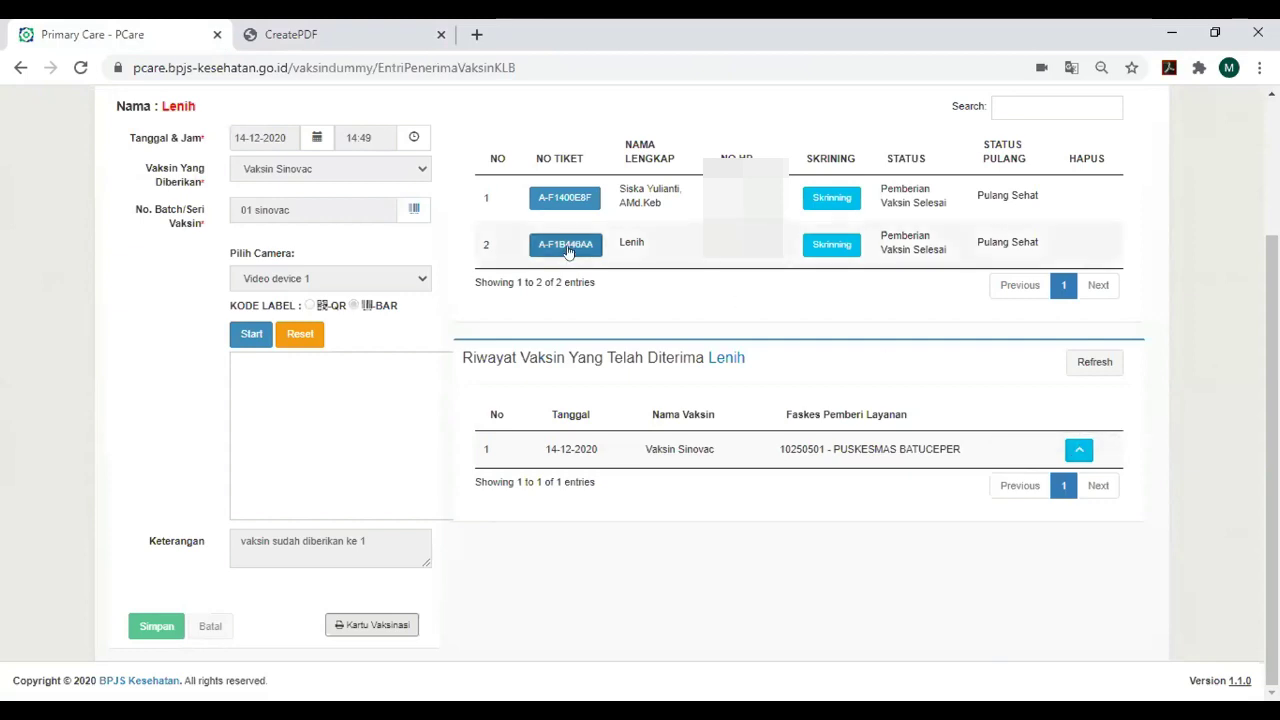
left_click(568, 245)
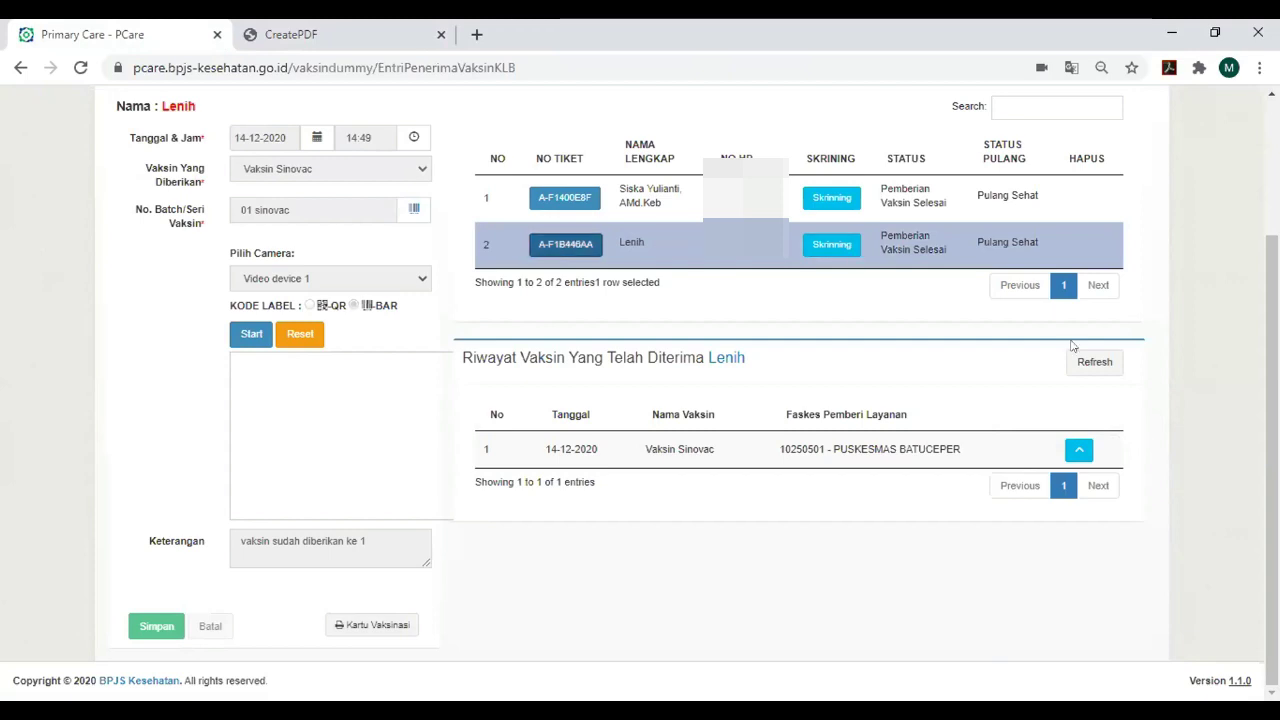
left_click(580, 200)
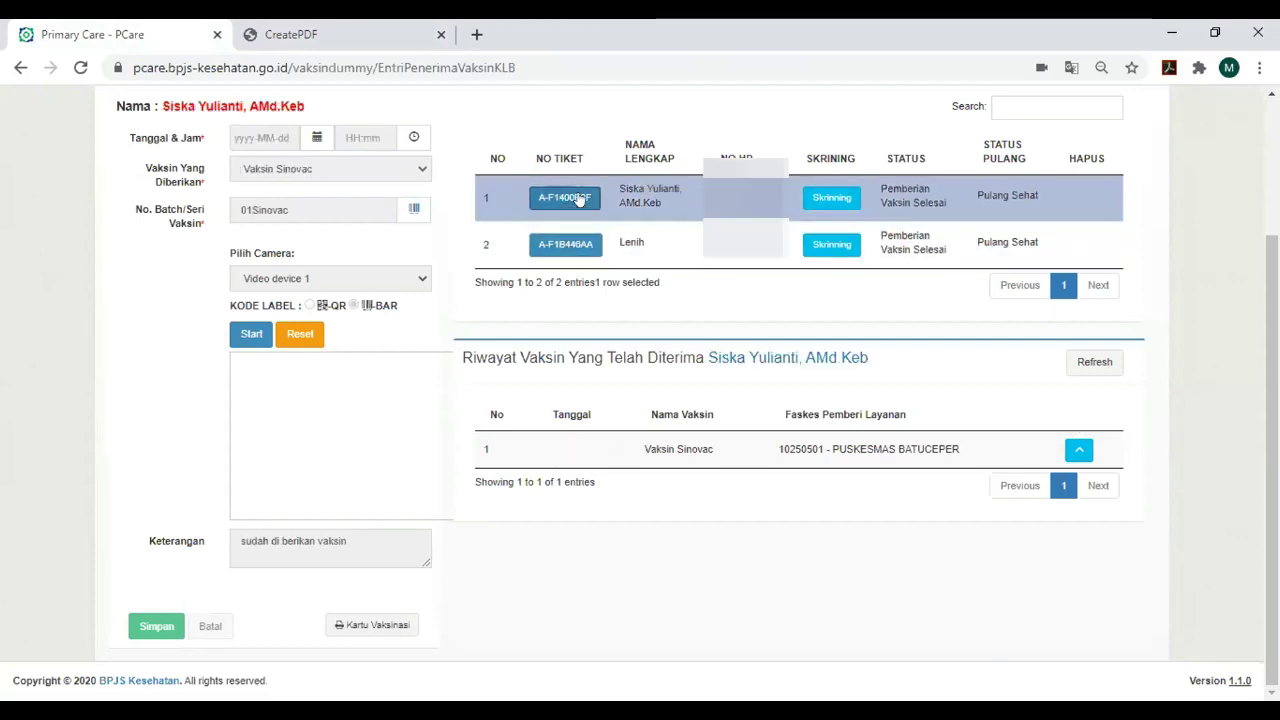
left_click(566, 244)
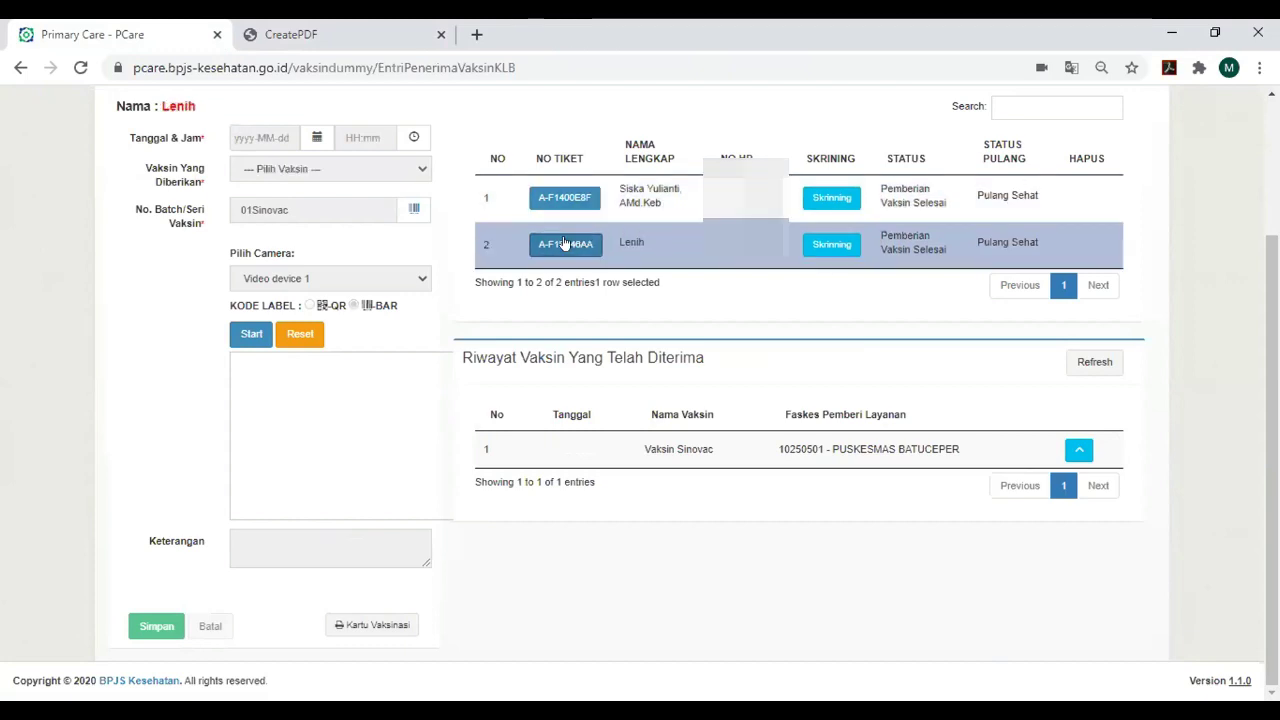
left_click(566, 244)
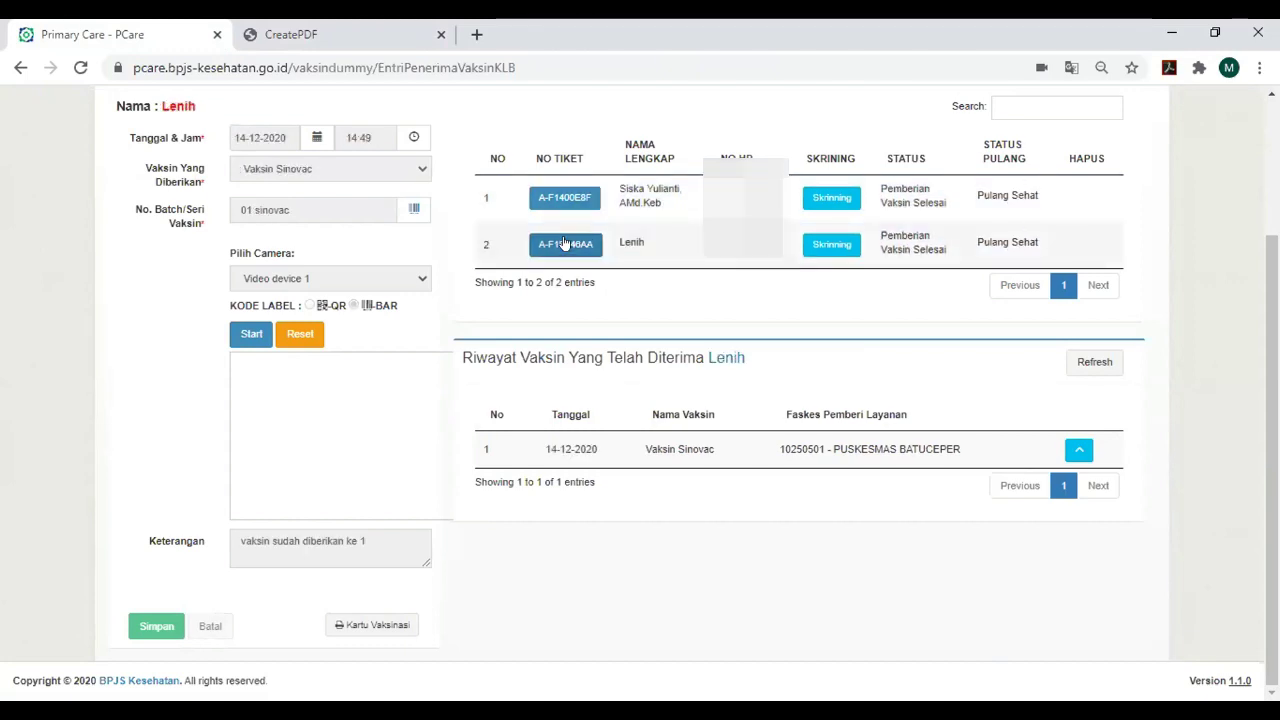
- Select the second recipient and expand the 14-12-2020 Vaksin Sinovac history entry to examine its batch number and remarks
left_click(566, 244)
scroll(640, 400, "up", 1)
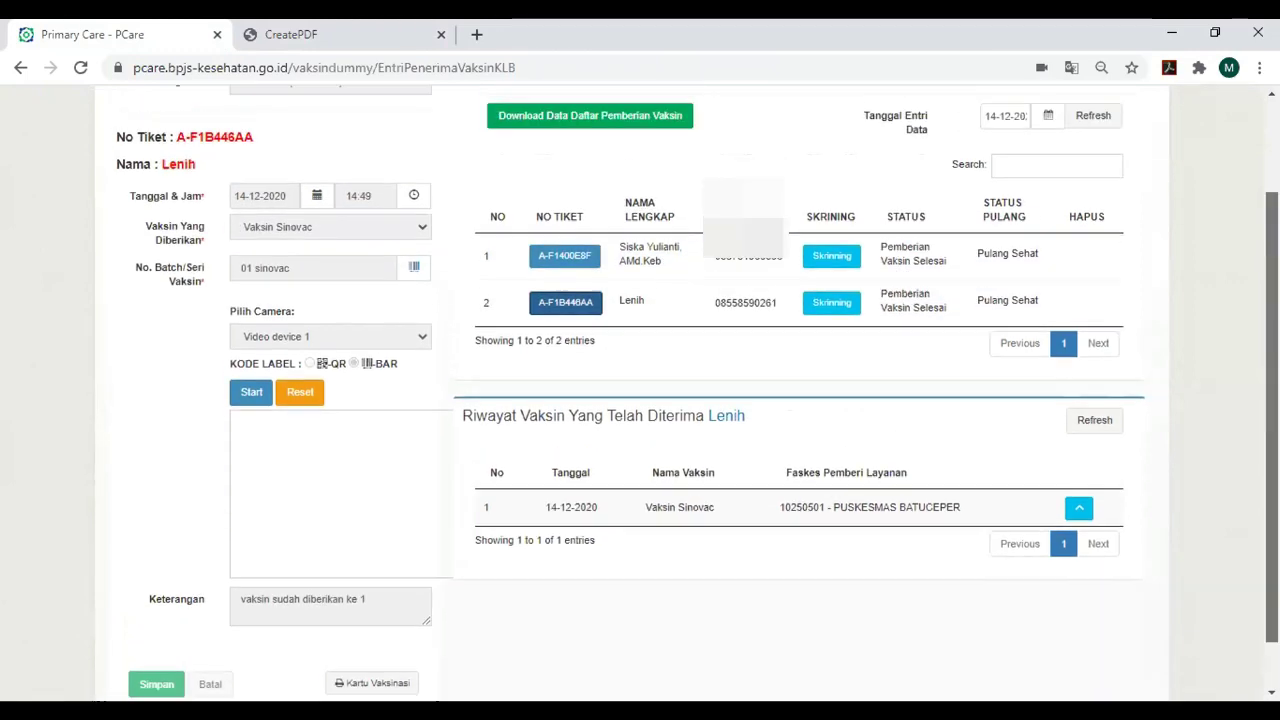
scroll(645, 433, "down", 1)
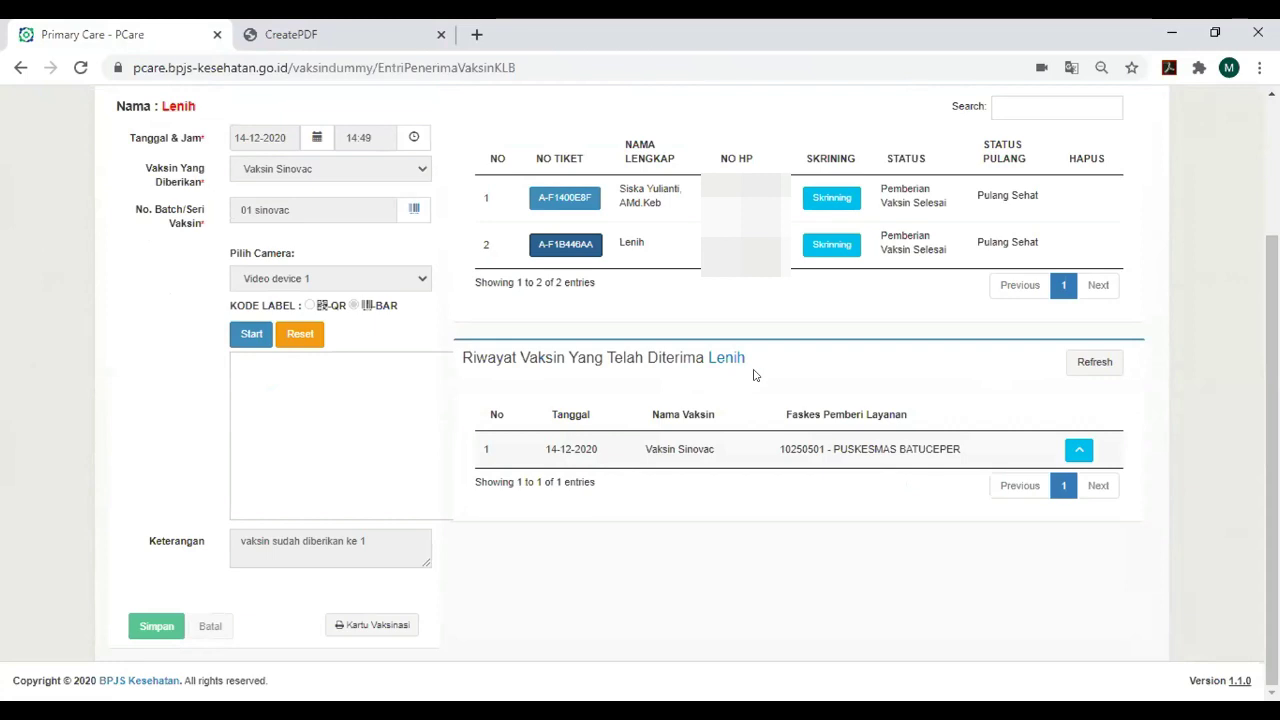
left_click(1078, 450)
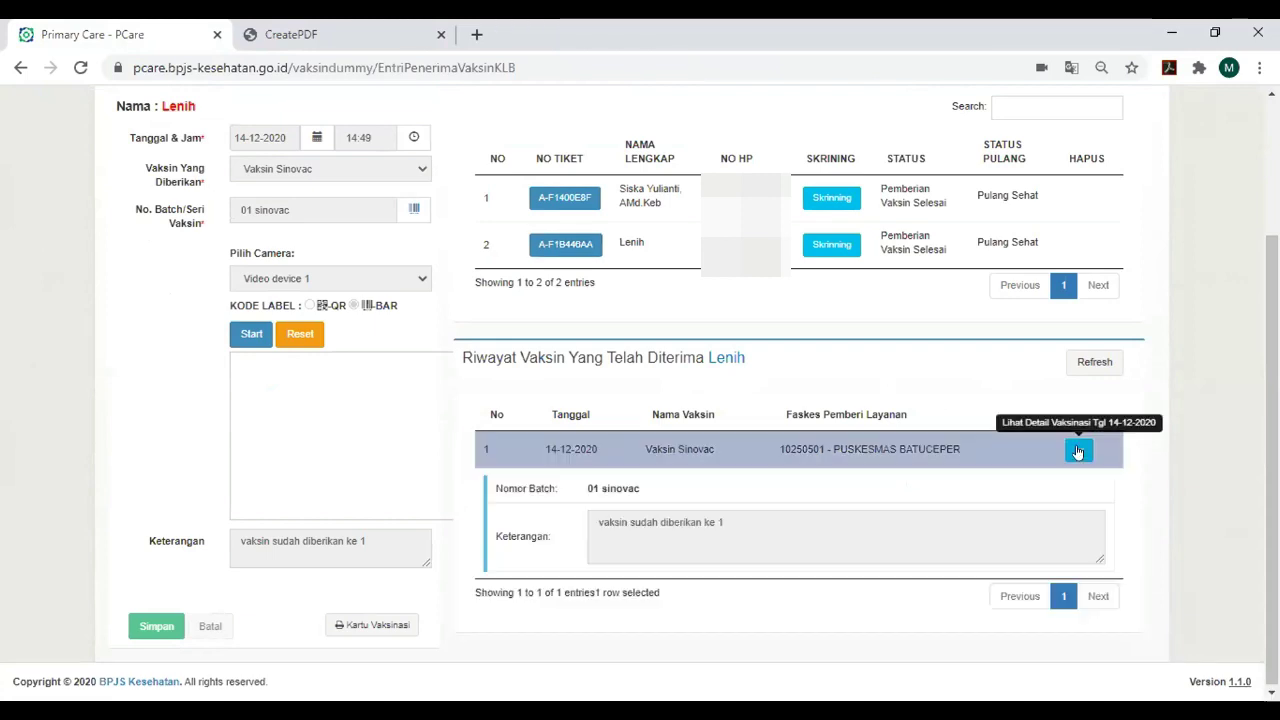
scroll(886, 457, "up", 2)
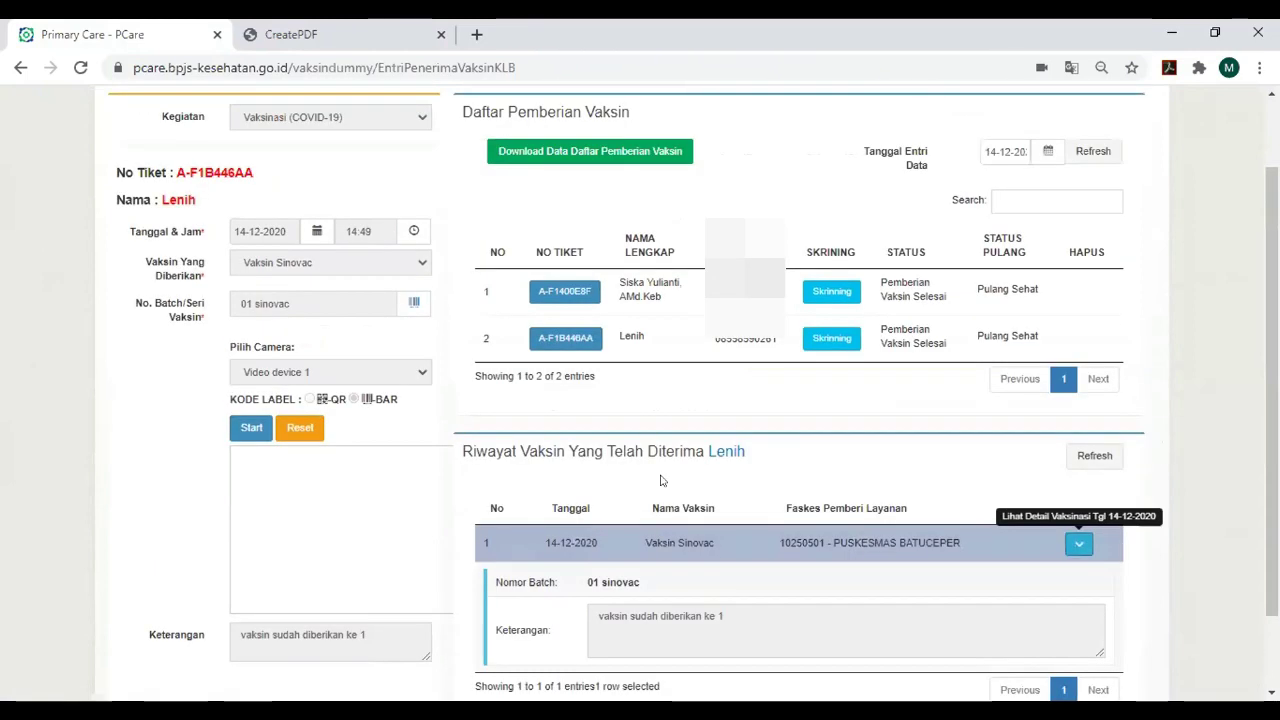
left_click_drag(1272, 470, 1270, 606)
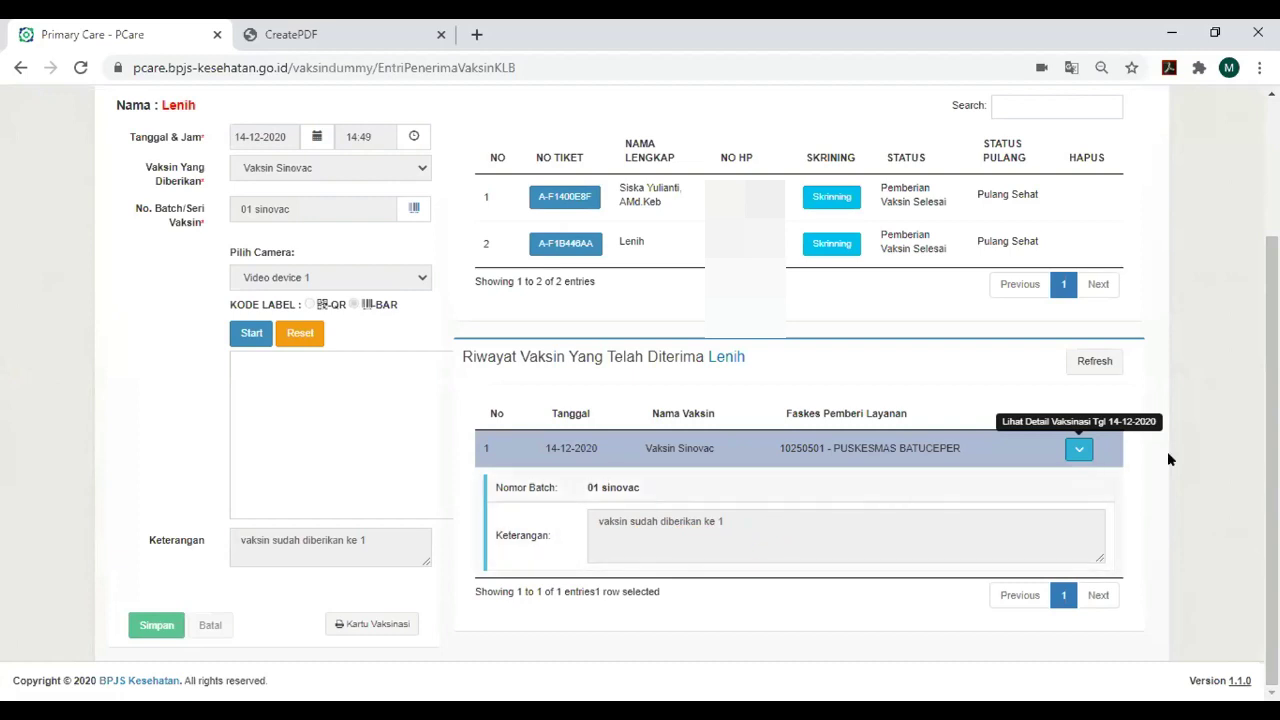
scroll(1270, 450, "up", 2)
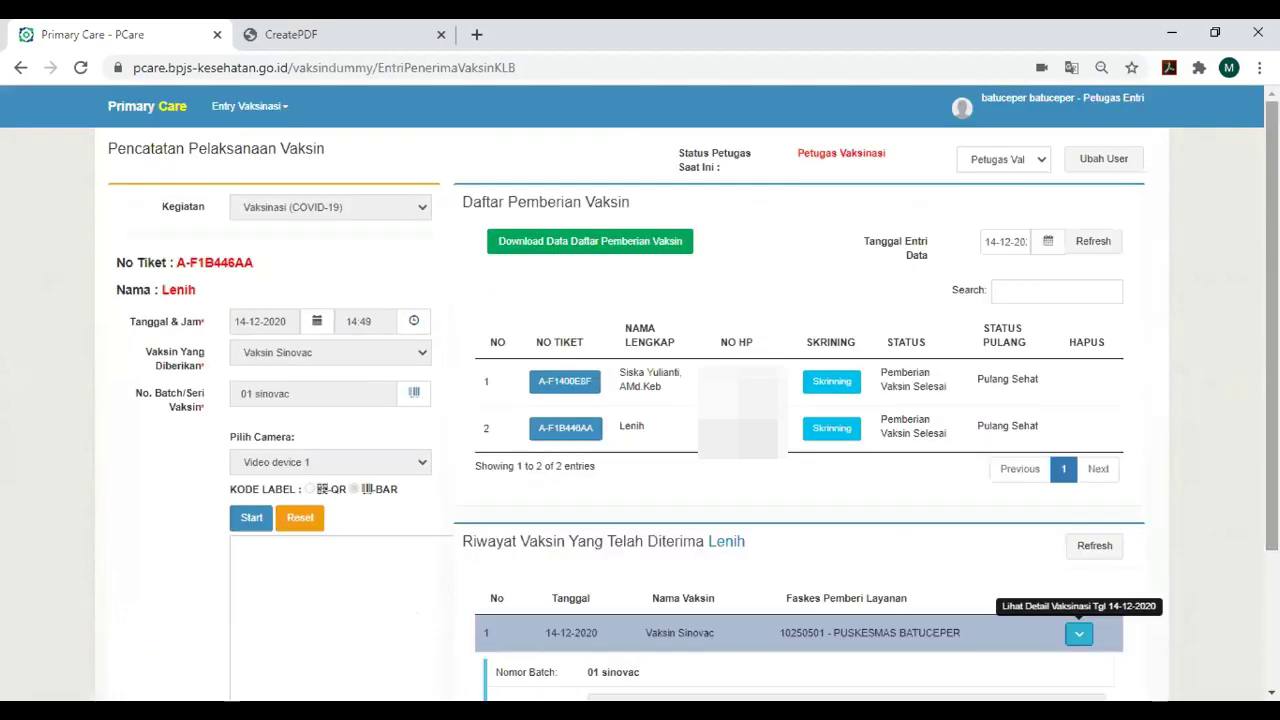